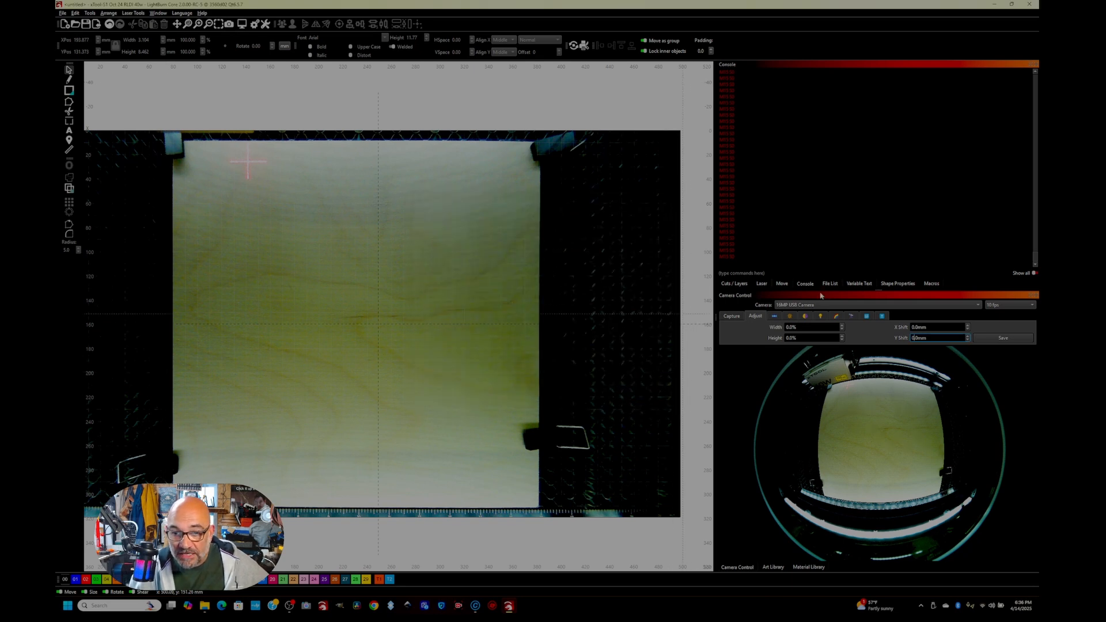
- Jog the laser head in the +X and downward Y directions onto the plywood sheet and focus the Z axis
left_click(784, 284)
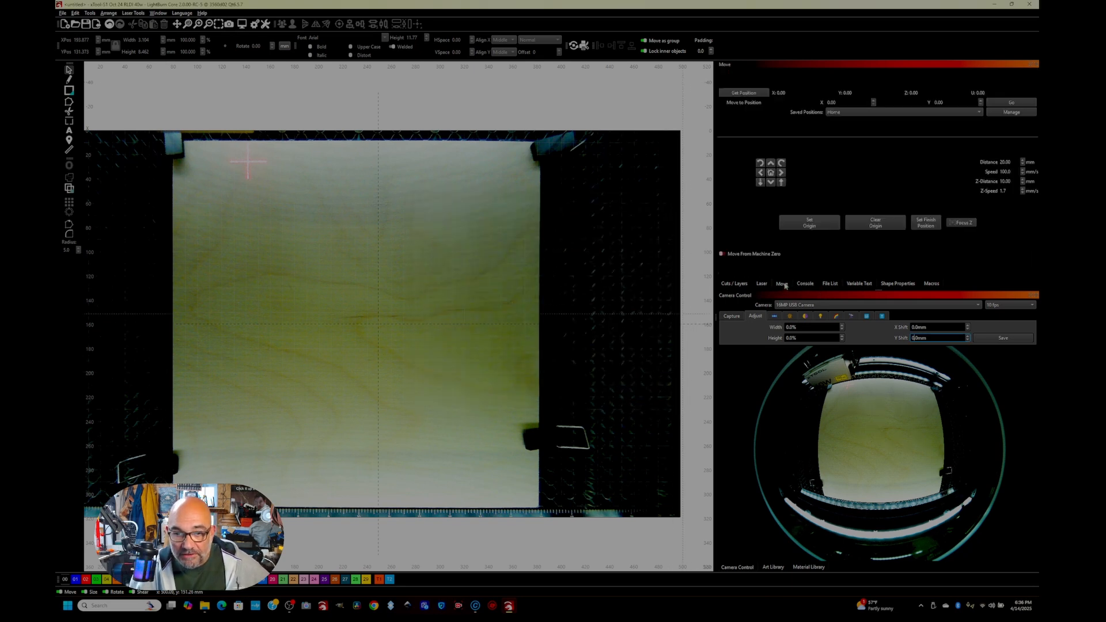
left_click(782, 173)
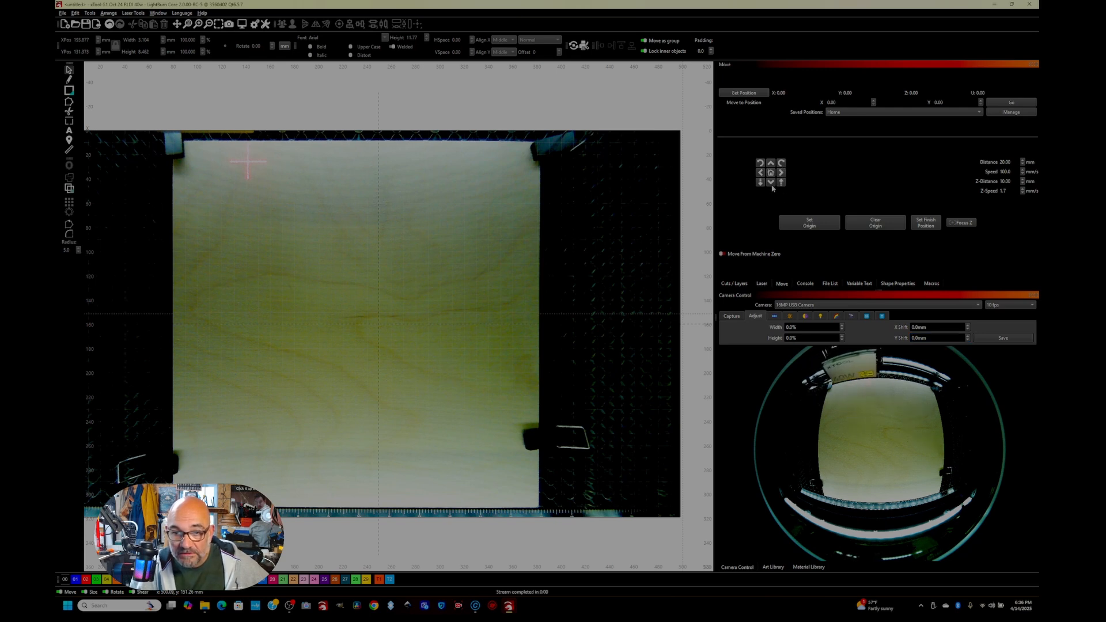
left_click(771, 185)
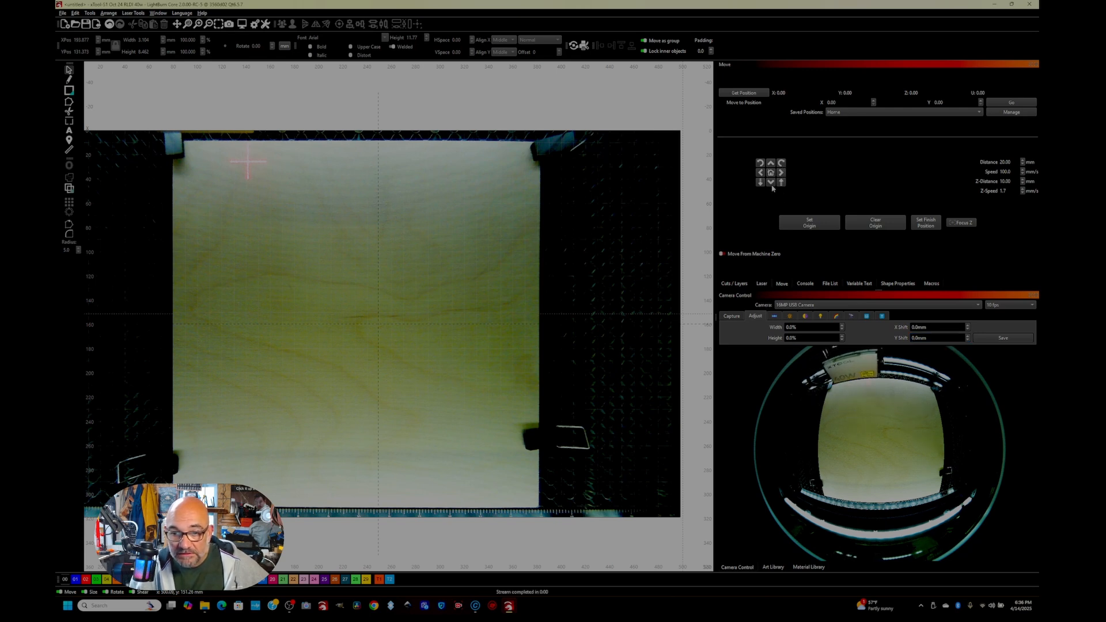
left_click(968, 225)
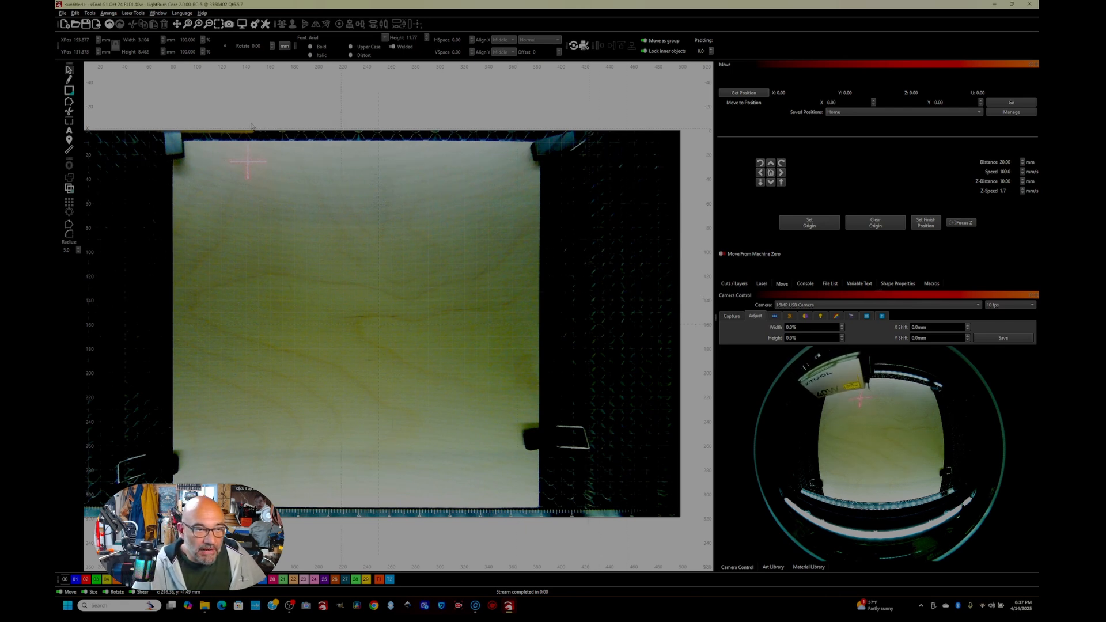
- Draw a rectangle about 15.2 × 21.5 mm near the middle of the plywood and review its layer's cut settings
left_click(69, 91)
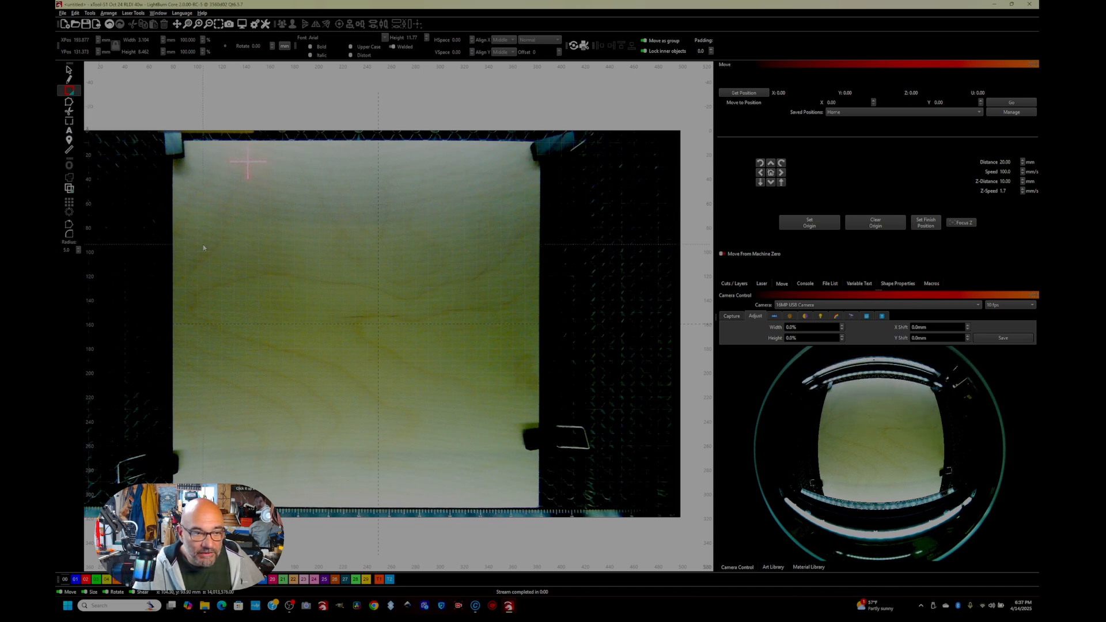
left_click_drag(323, 314, 341, 341)
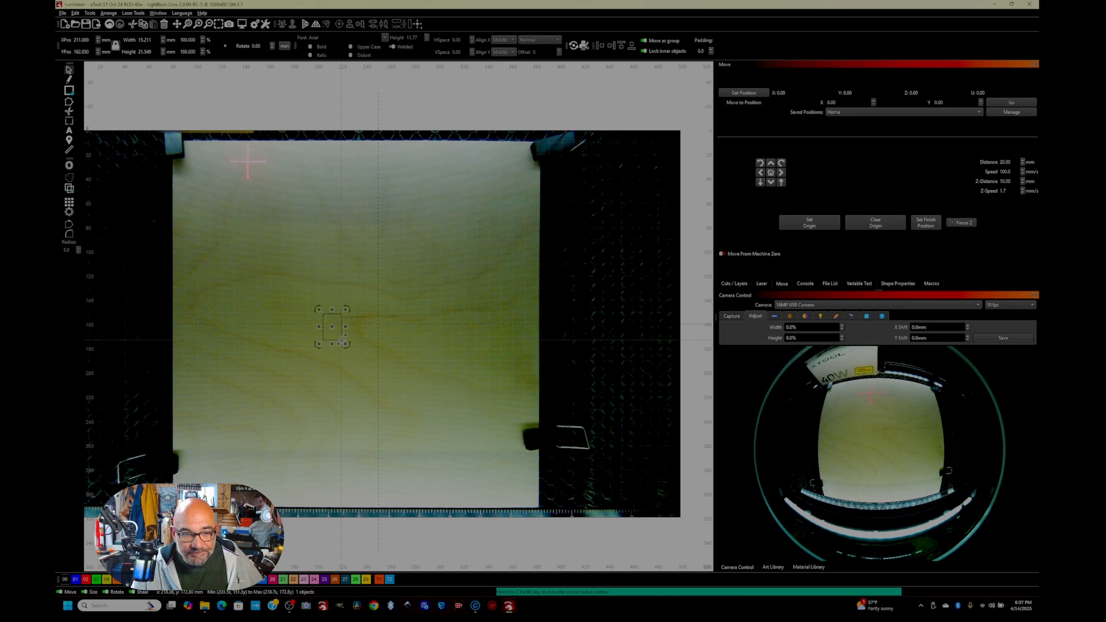
left_click(736, 317)
left_click(760, 284)
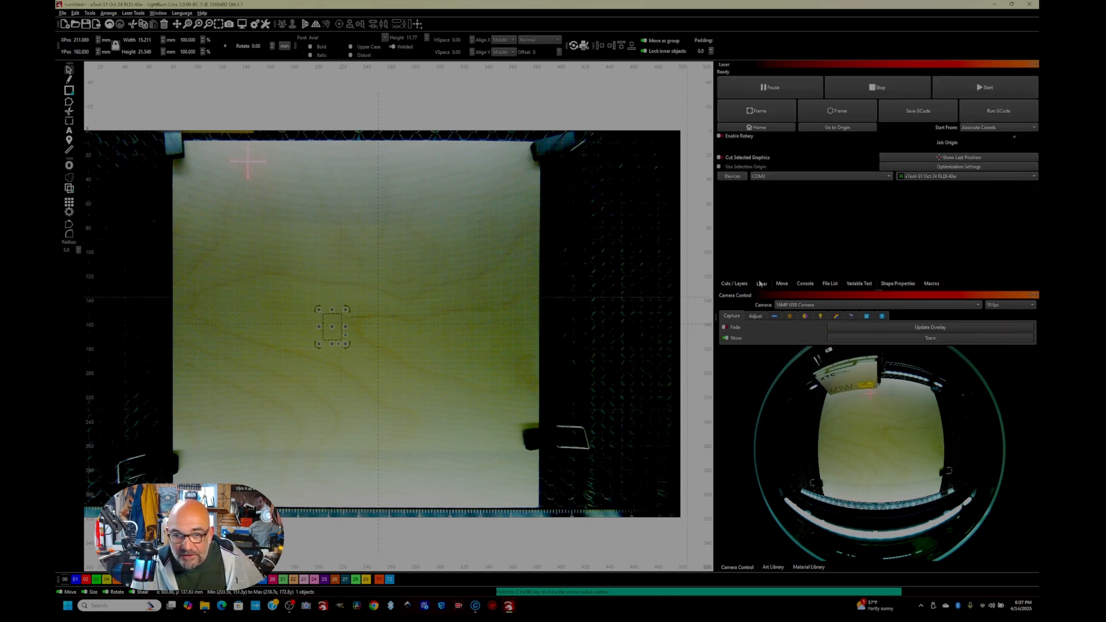
left_click(741, 284)
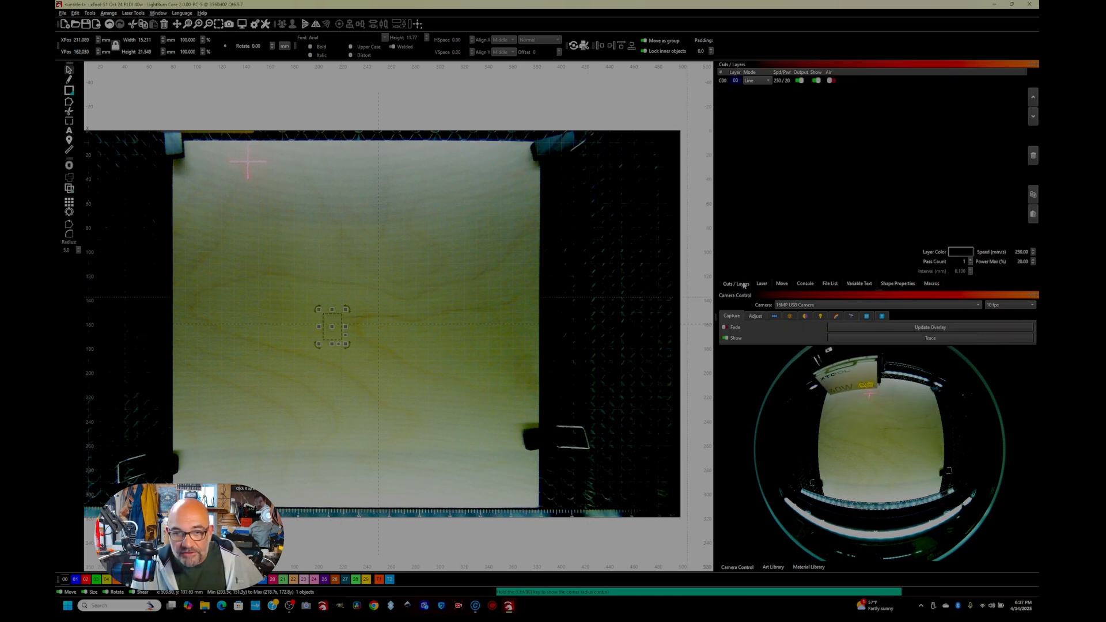
left_click(724, 83)
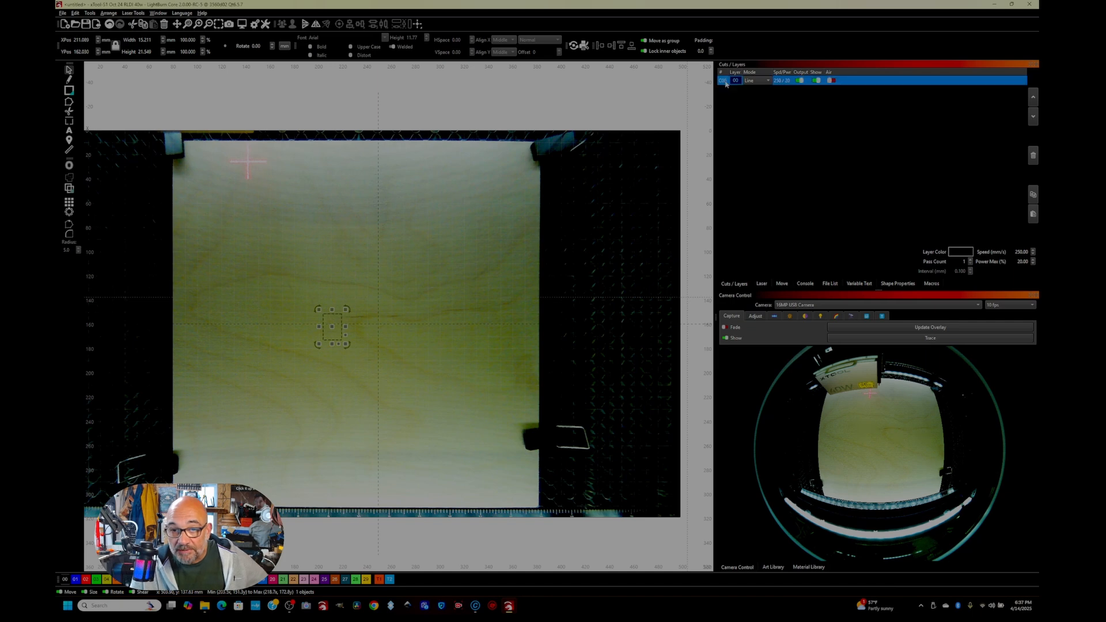
double_click(725, 82)
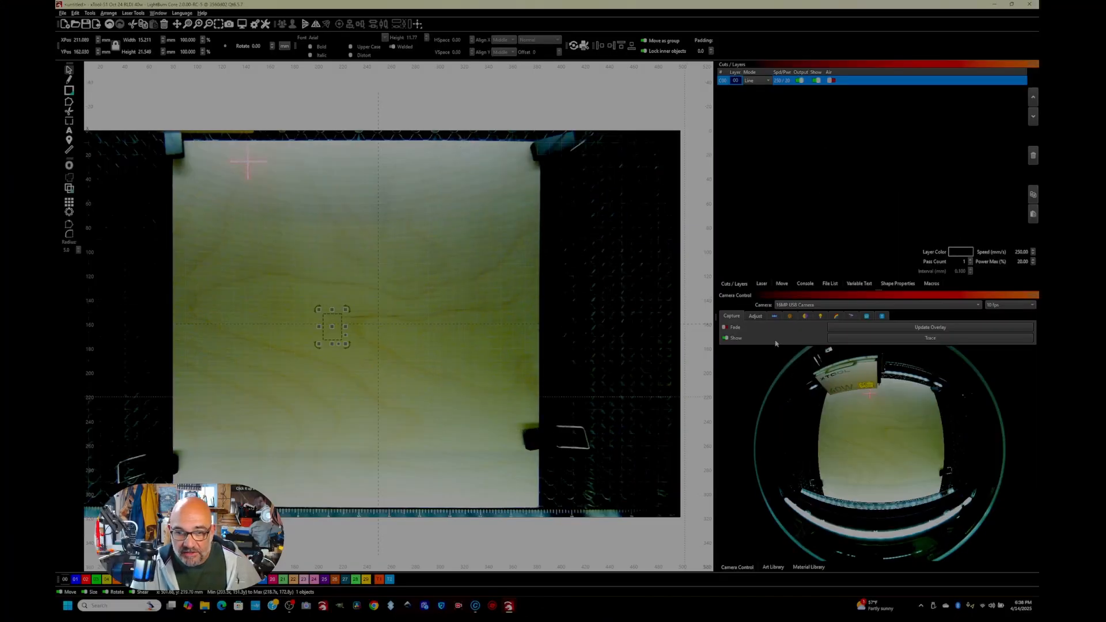
- Start the laser job to engrave the test rectangle and accept the pre-start checklist
left_click(761, 285)
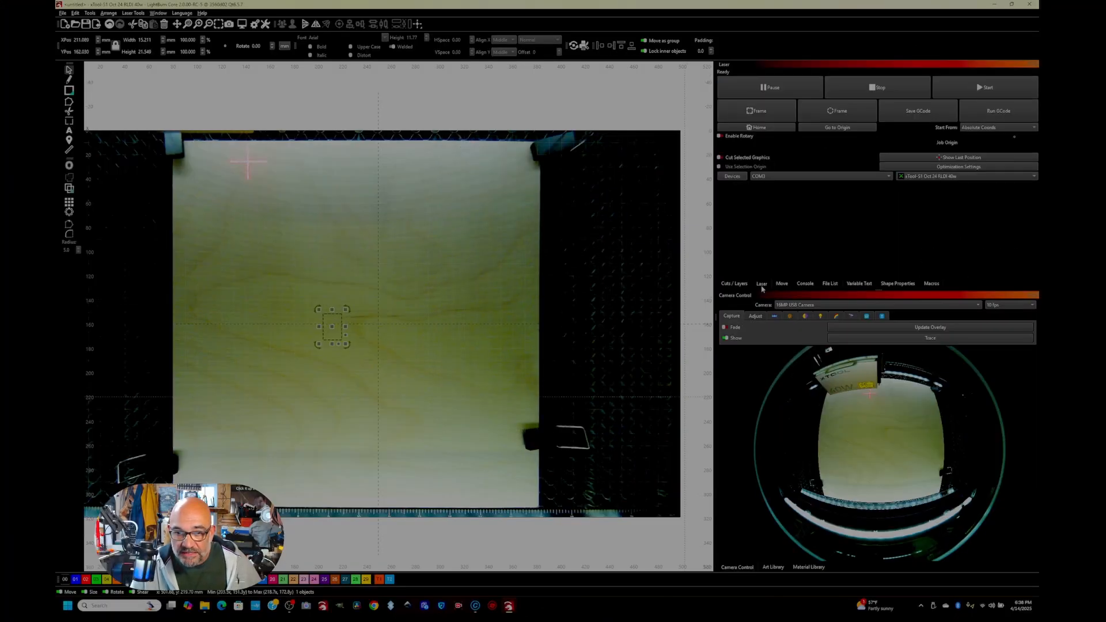
left_click(1027, 90)
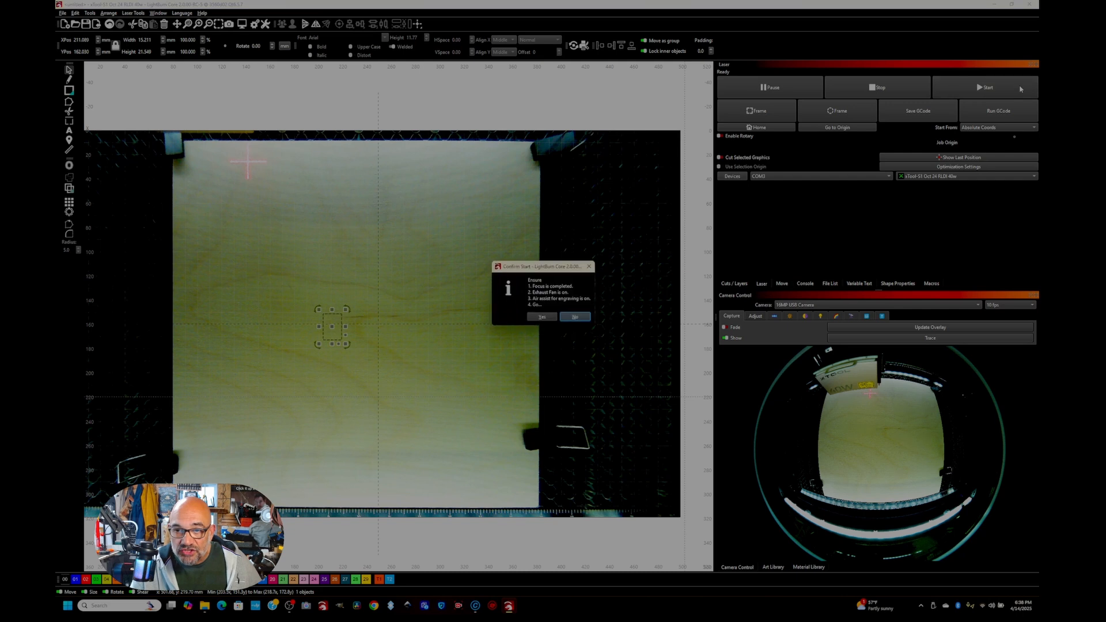
left_click(542, 317)
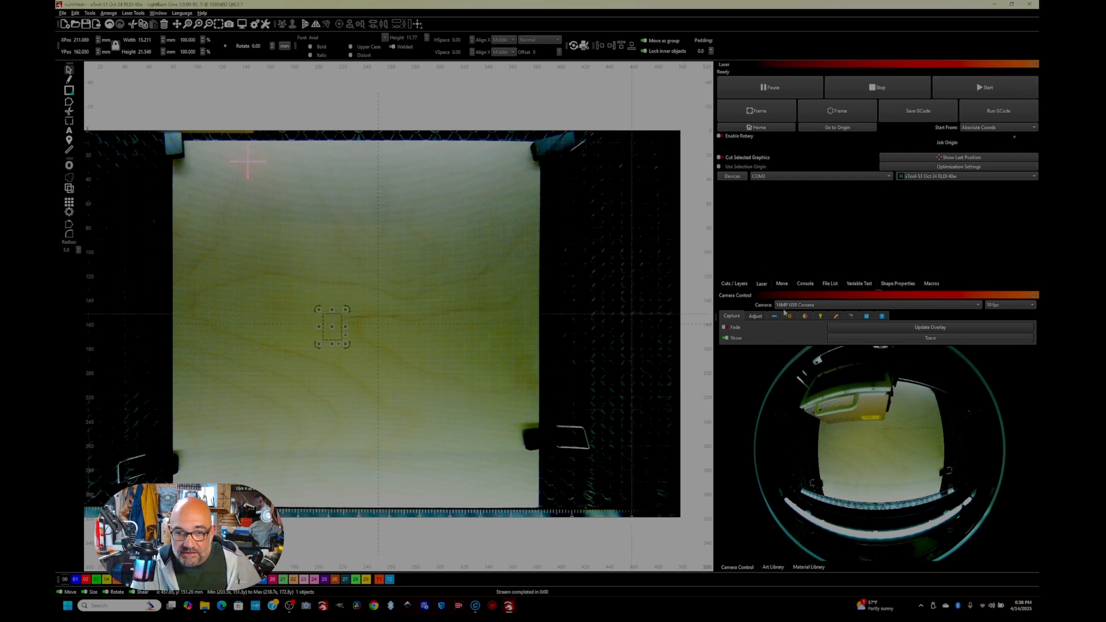
- Update the camera overlay and compare the engraved rectangle closely with its drawn outline
left_click(755, 315)
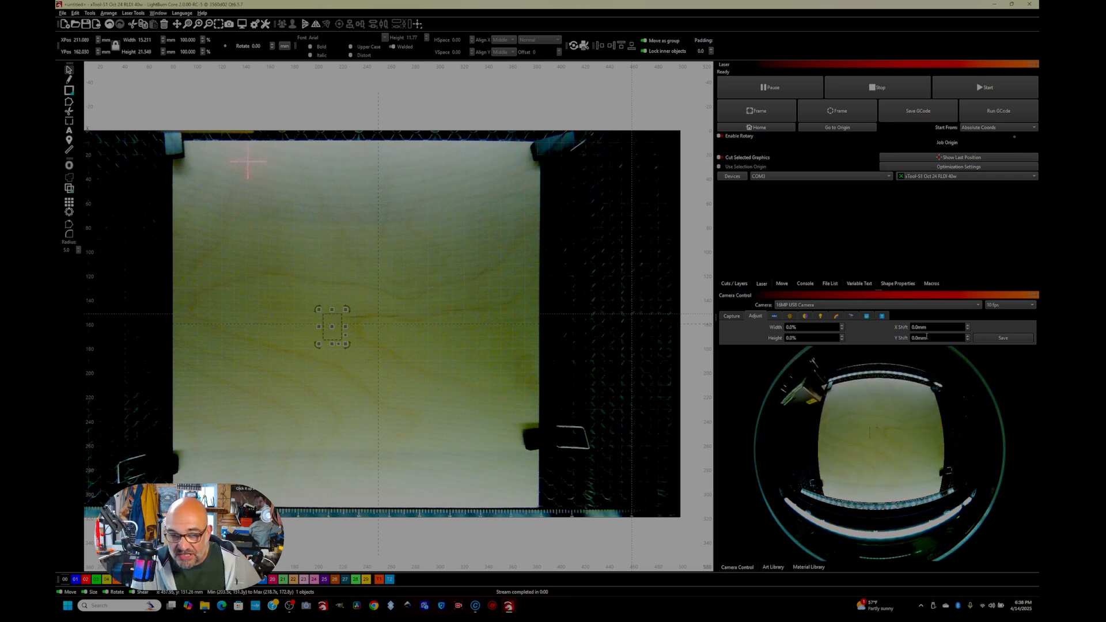
left_click(728, 317)
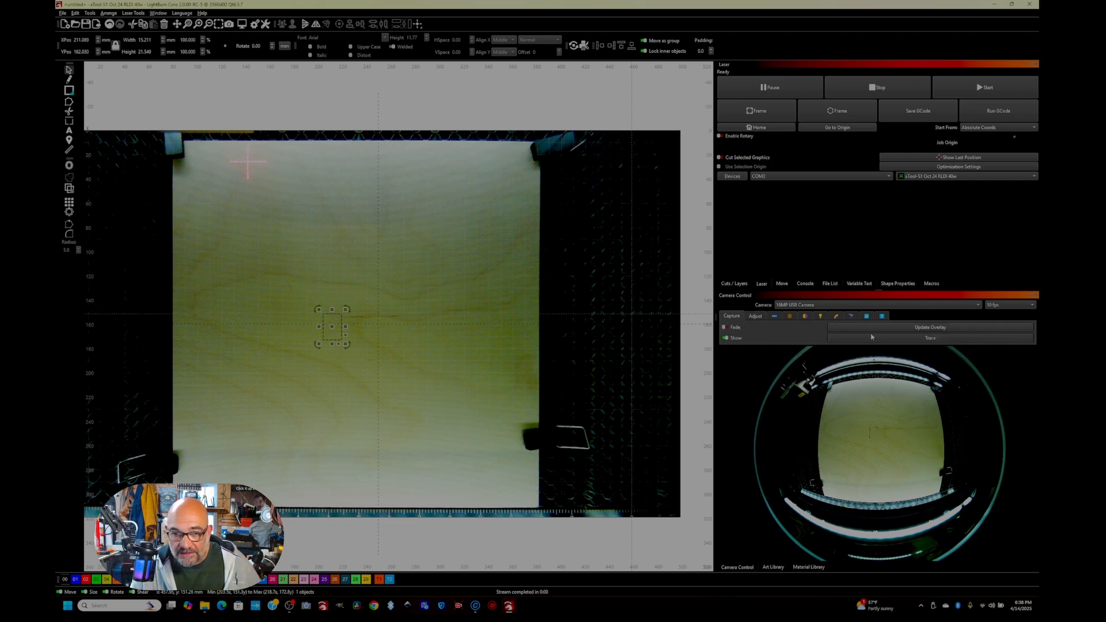
scroll(296, 343, "up", 4)
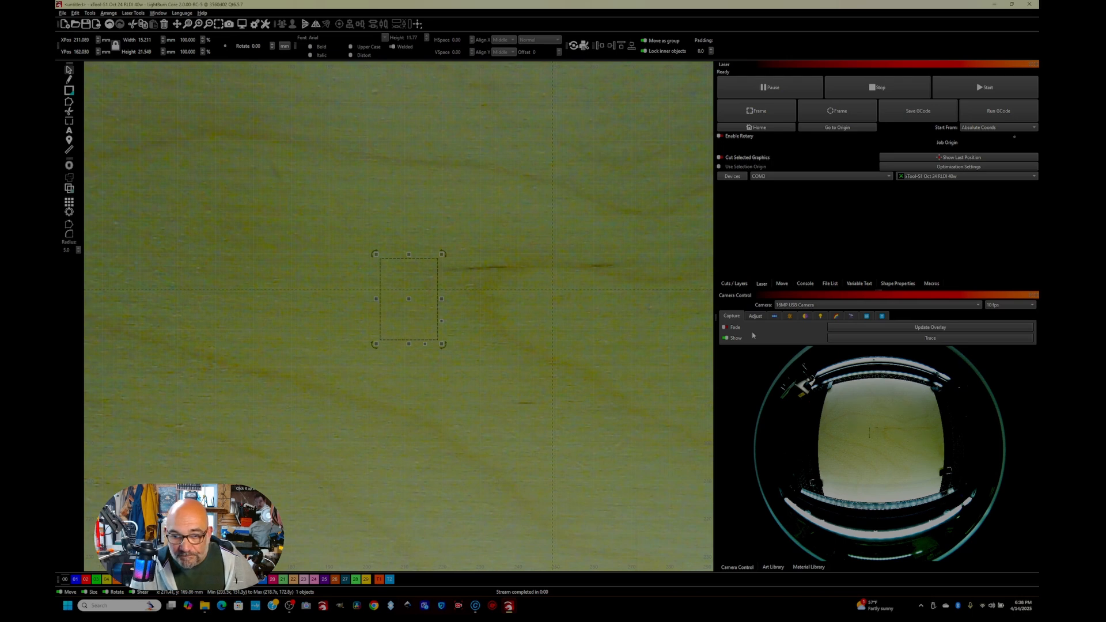
left_click(942, 326)
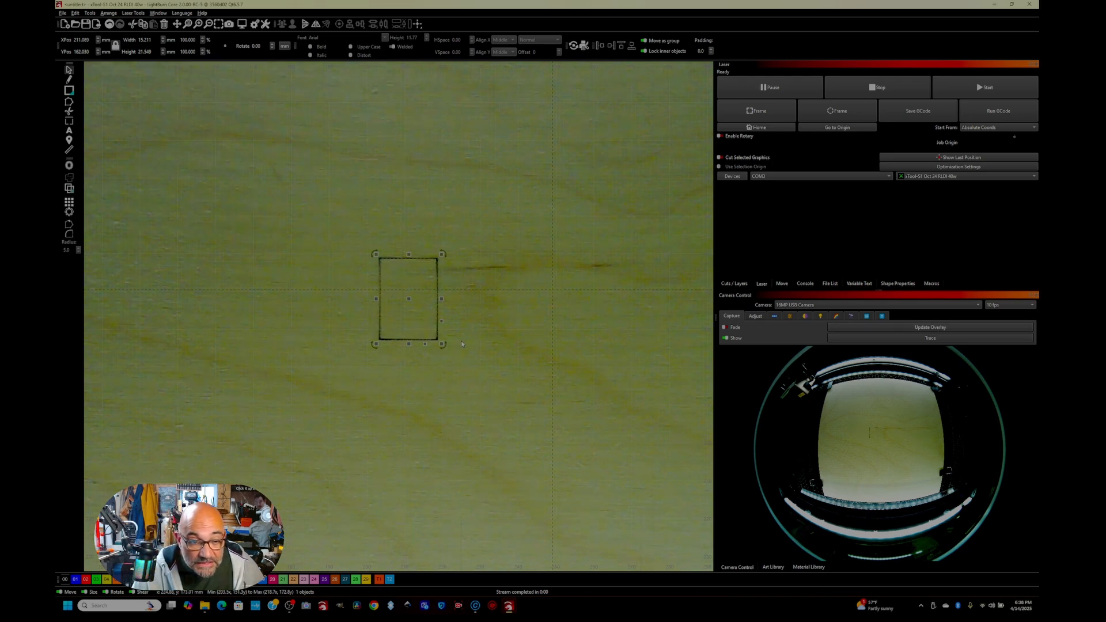
scroll(461, 344, "up", 4)
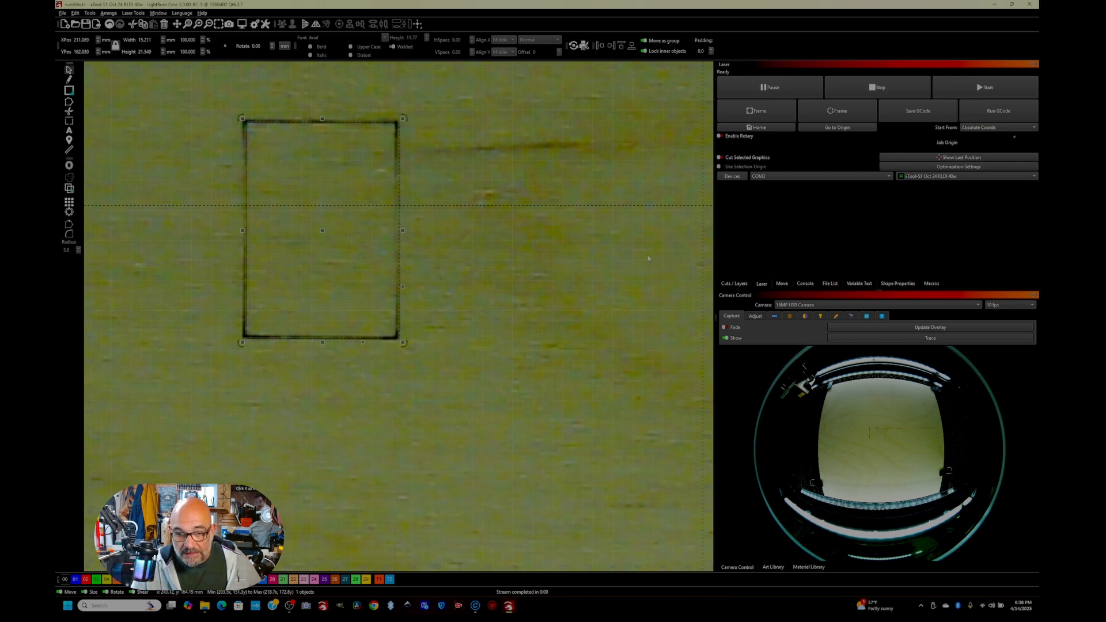
- Set the camera overlay's X shift to 0.2 mm and Y shift to -0.2 mm, and save the adjustment
left_click(754, 316)
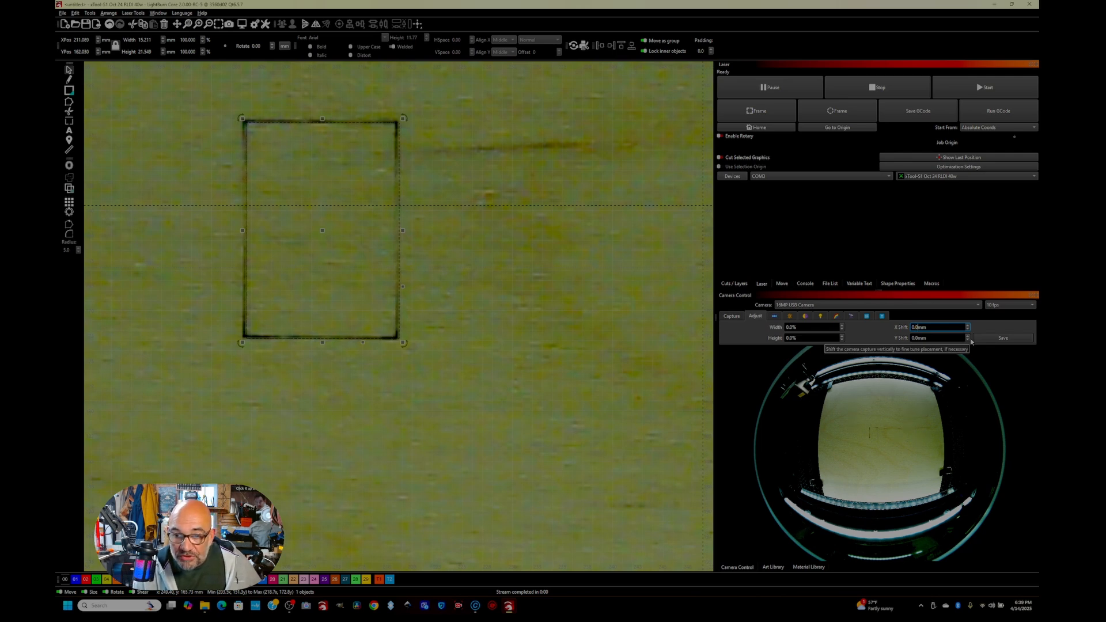
type("2")
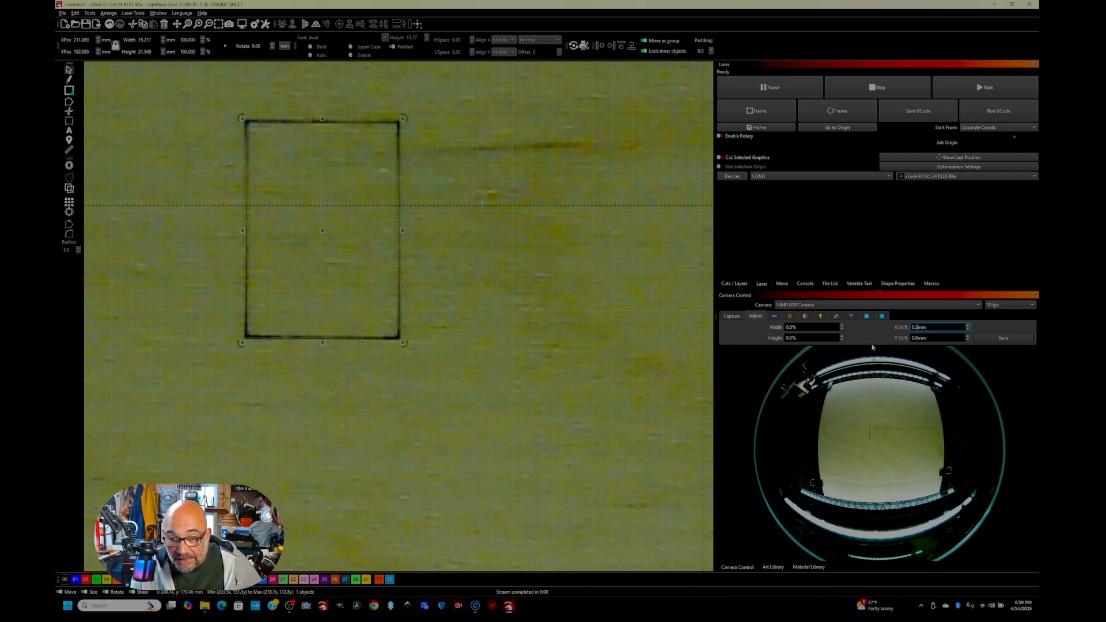
double_click(915, 338)
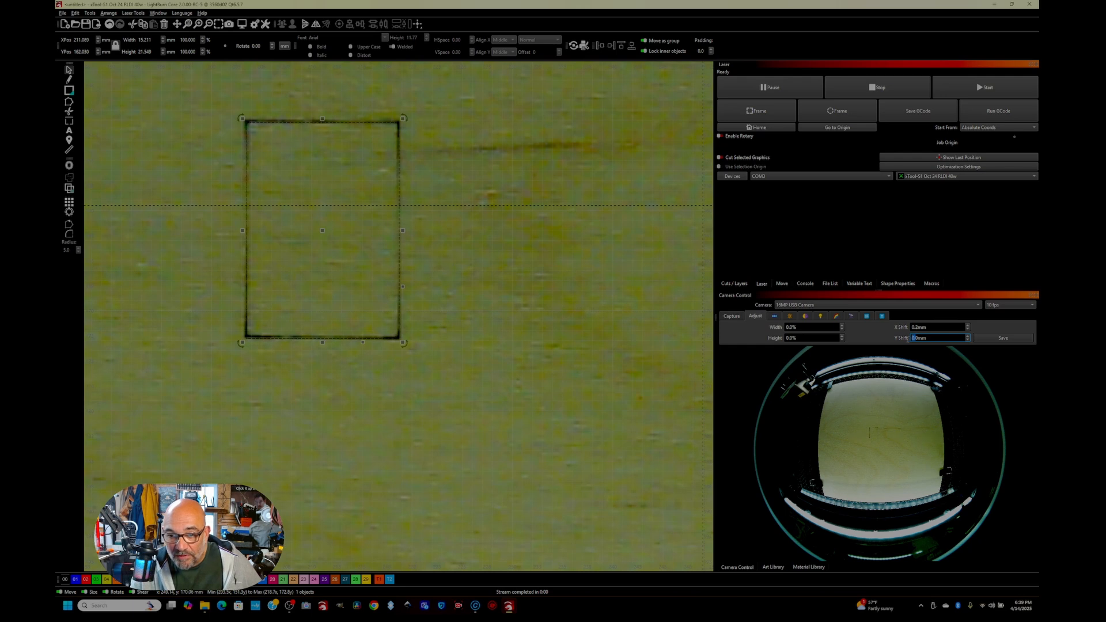
key("BackSpace")
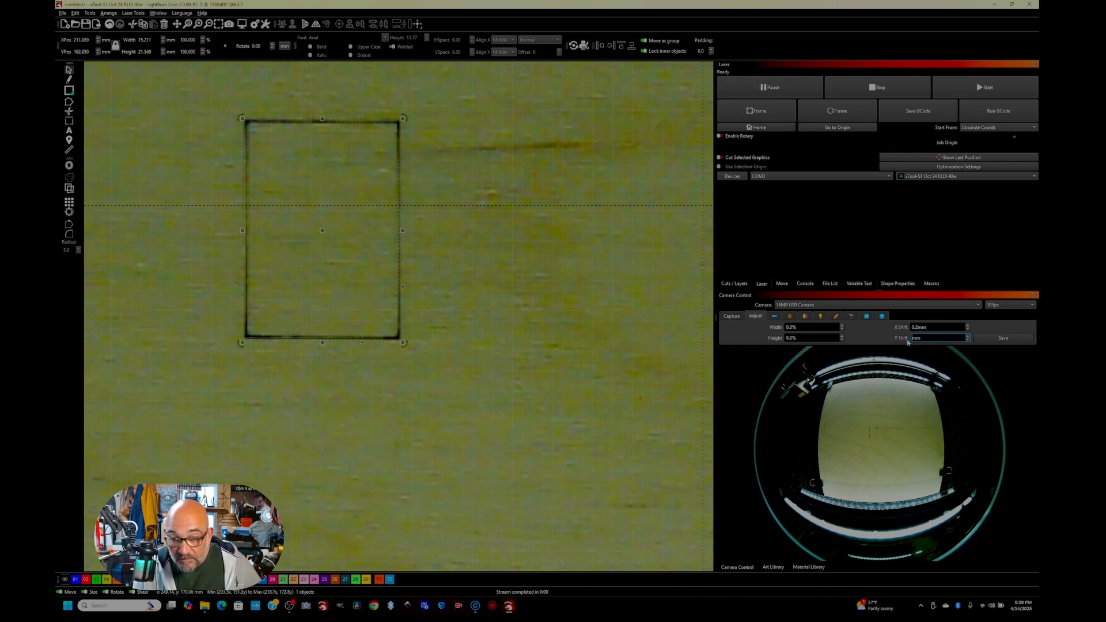
type("-0")
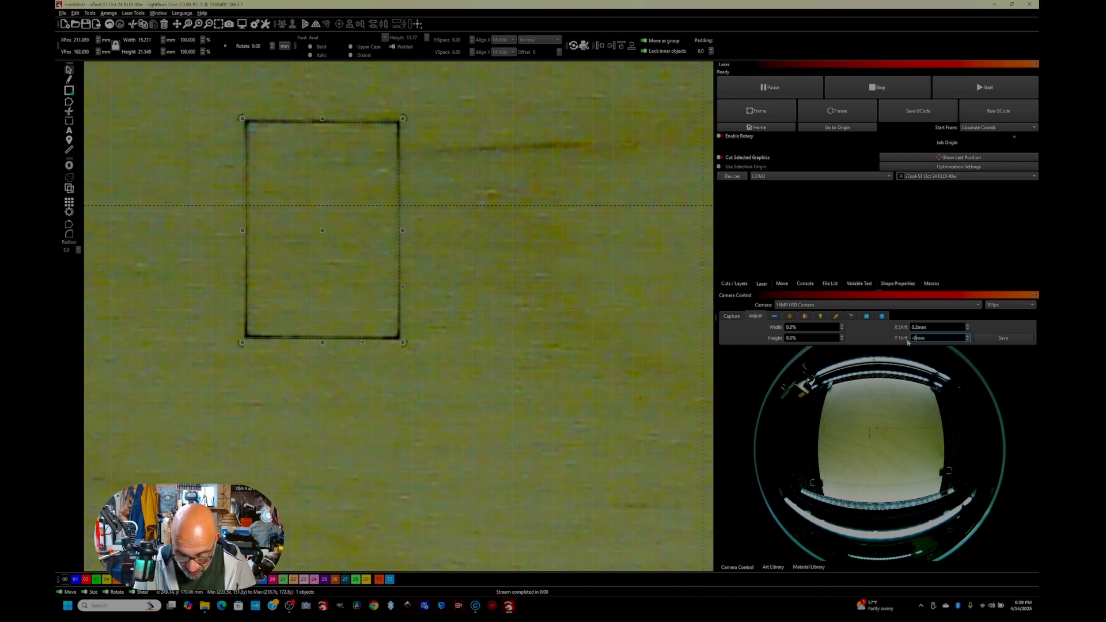
type(".2")
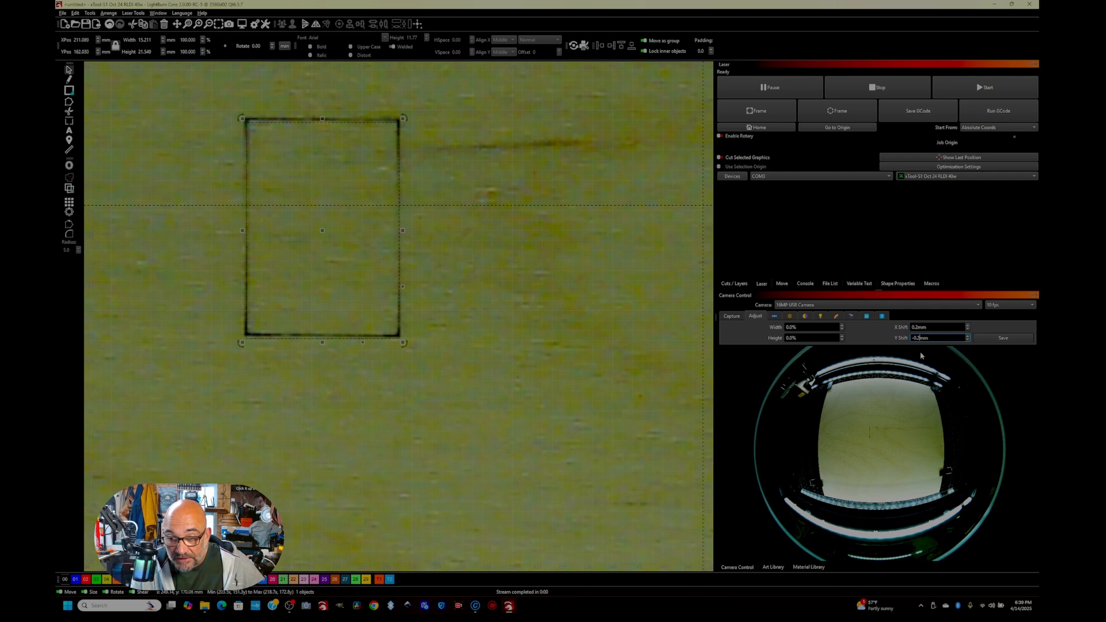
left_click(997, 340)
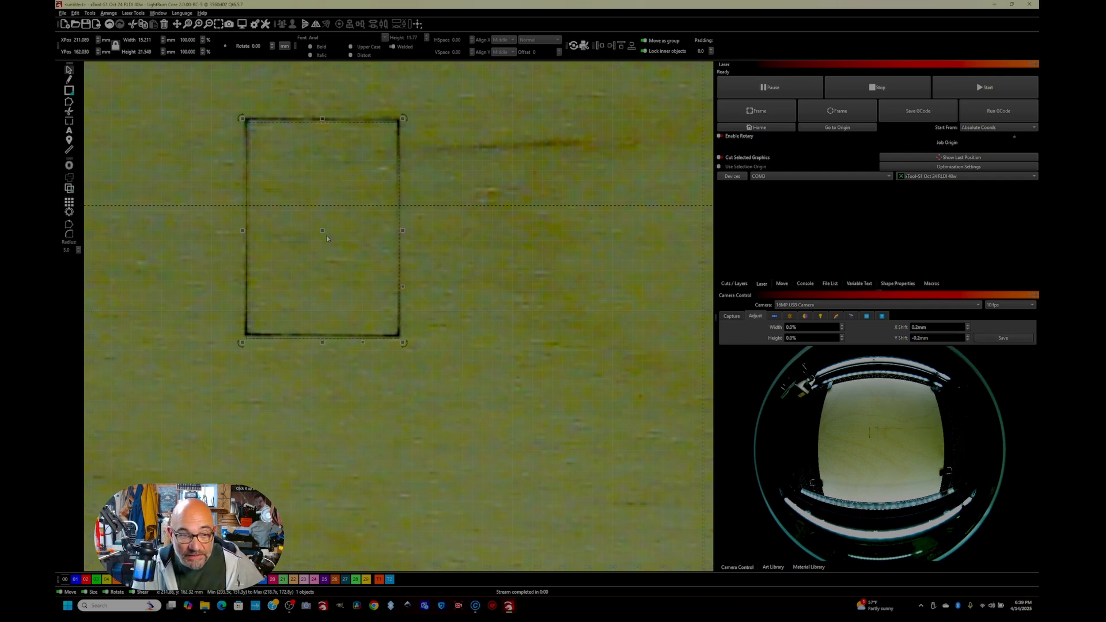
- Move the drawn rectangle about 20 mm horizontally onto clean wood beside the engraved one
left_click_drag(320, 230, 471, 242)
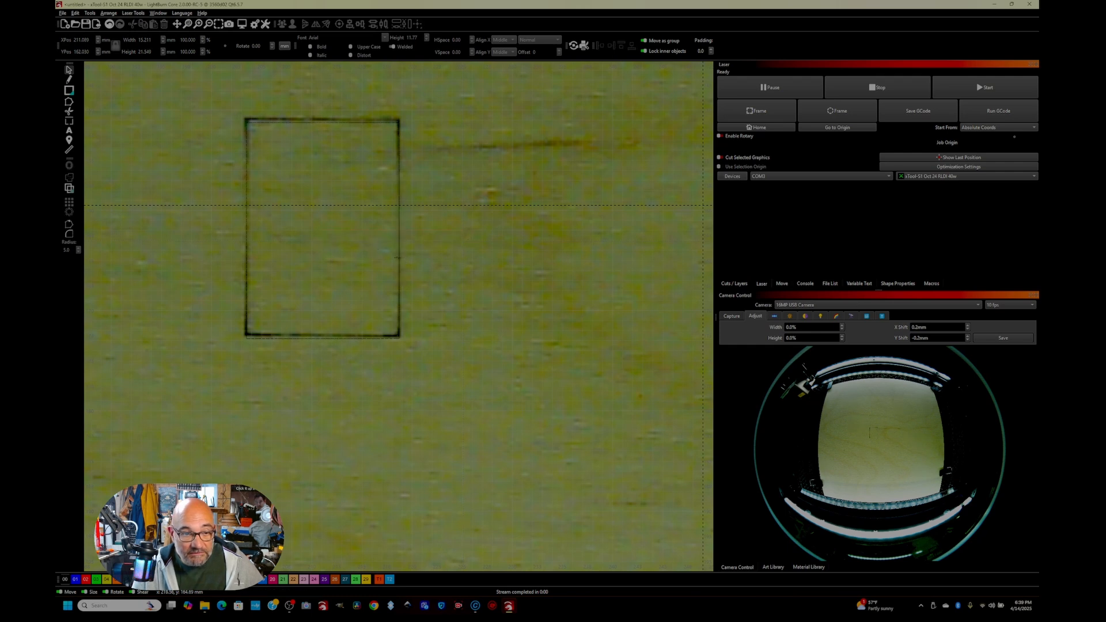
left_click(399, 261)
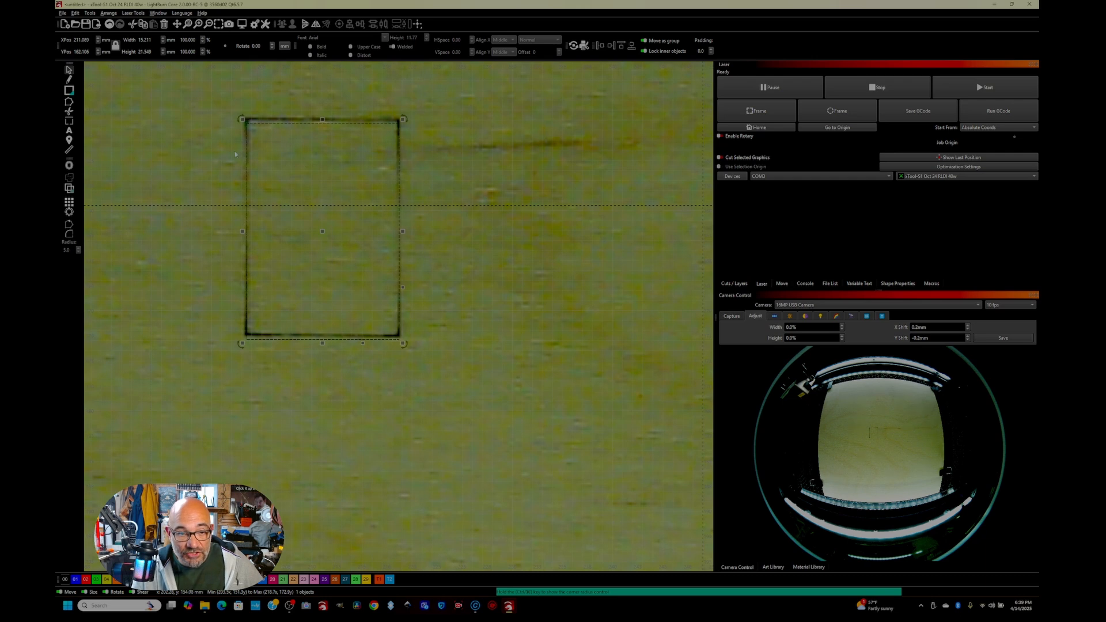
left_click_drag(322, 231, 526, 233)
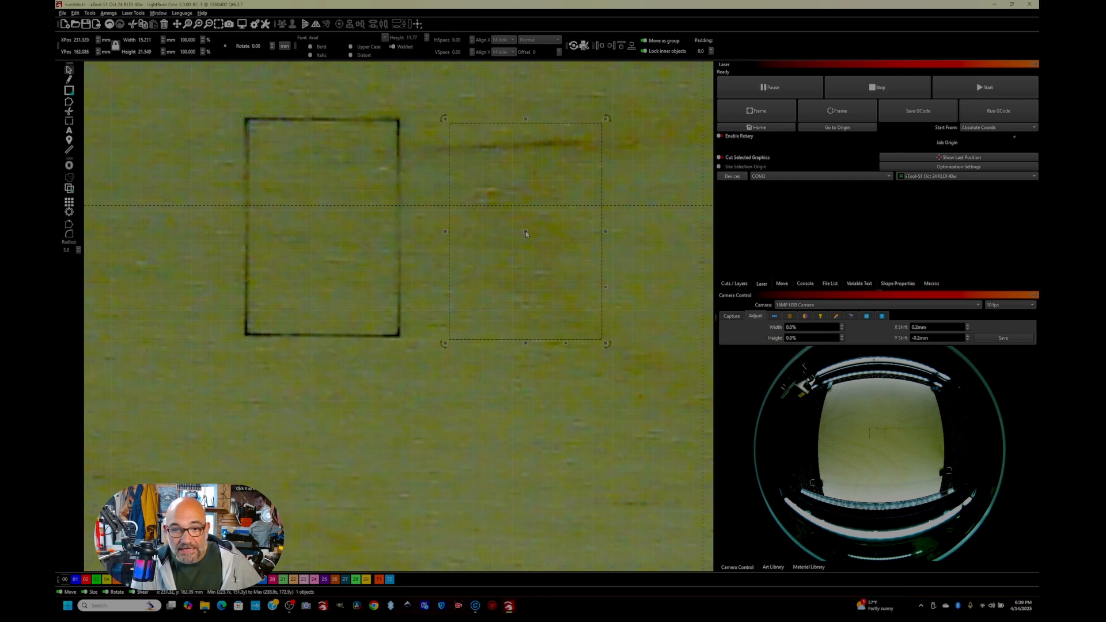
- Run the laser job again to engrave the relocated rectangle, accepting the pre-start checklist
scroll(522, 348, "down", 8)
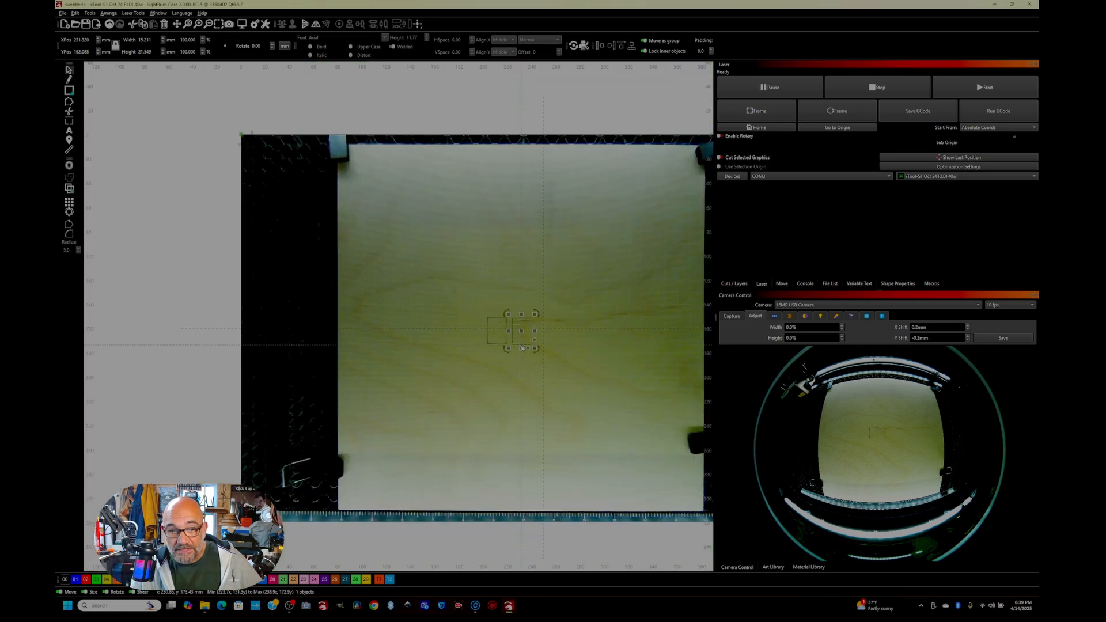
scroll(521, 348, "up", 3)
scroll(521, 347, "up", 2)
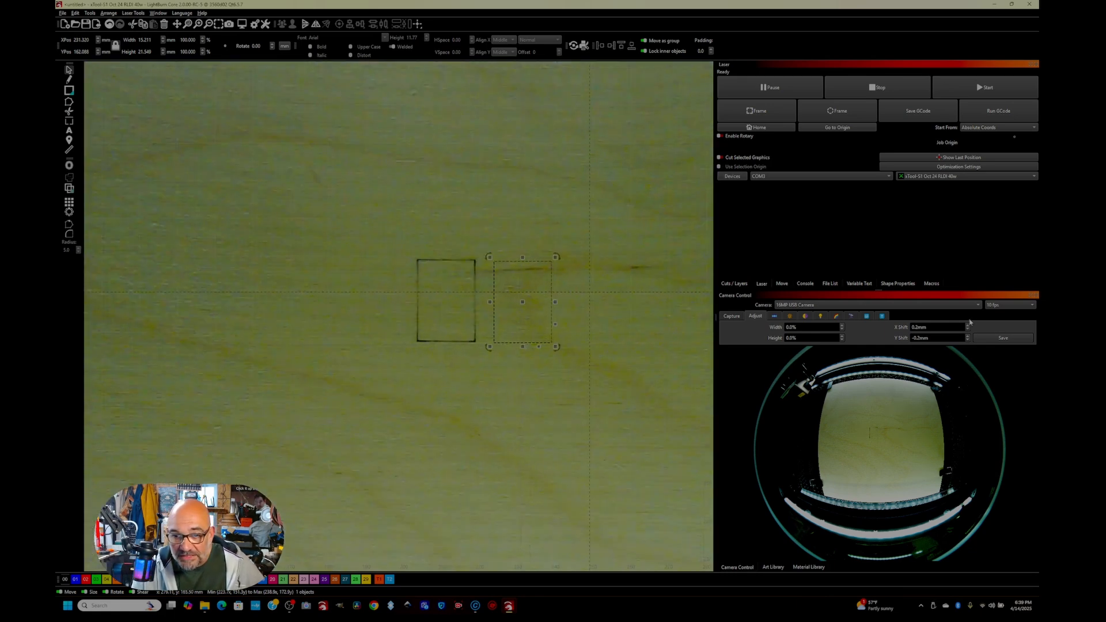
left_click(1003, 92)
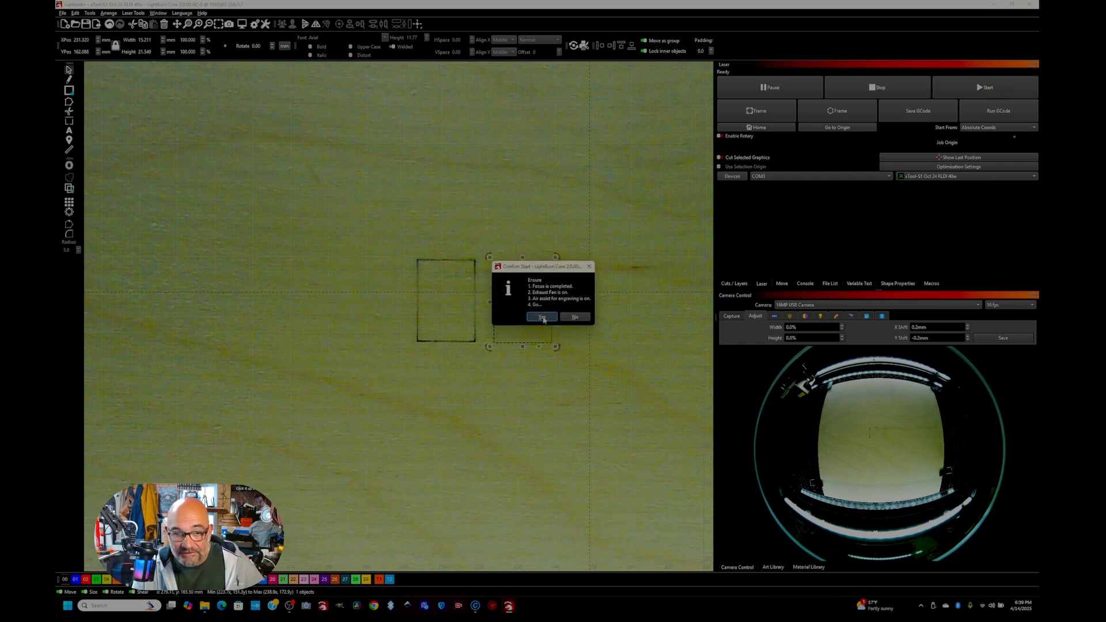
left_click(542, 317)
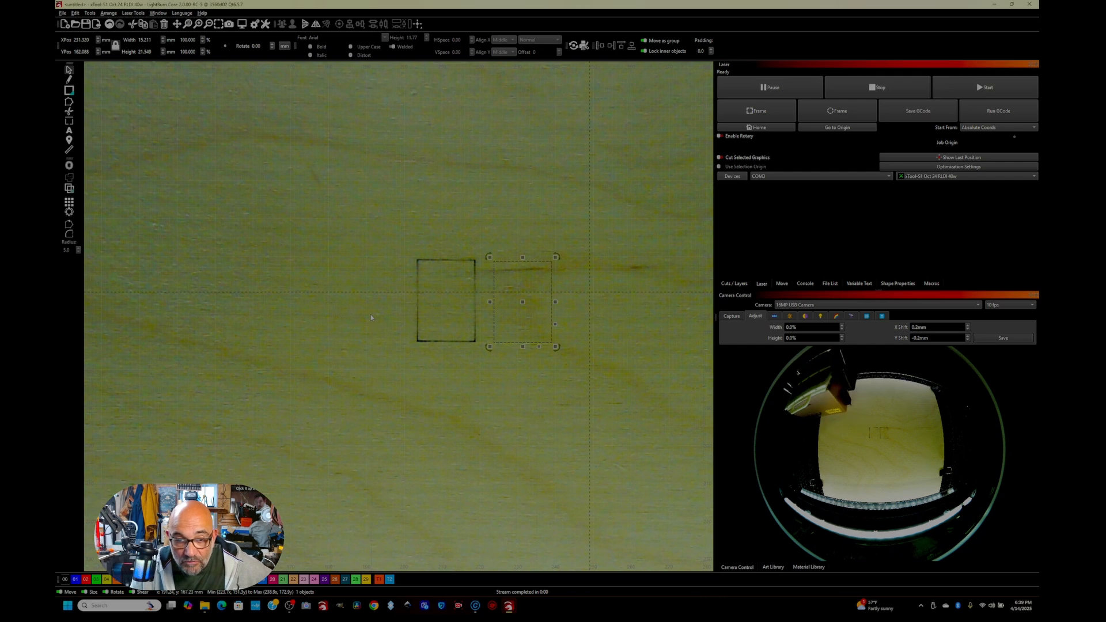
- Refresh the camera overlay and inspect how the second engraved rectangle aligns with its outline
left_click(729, 316)
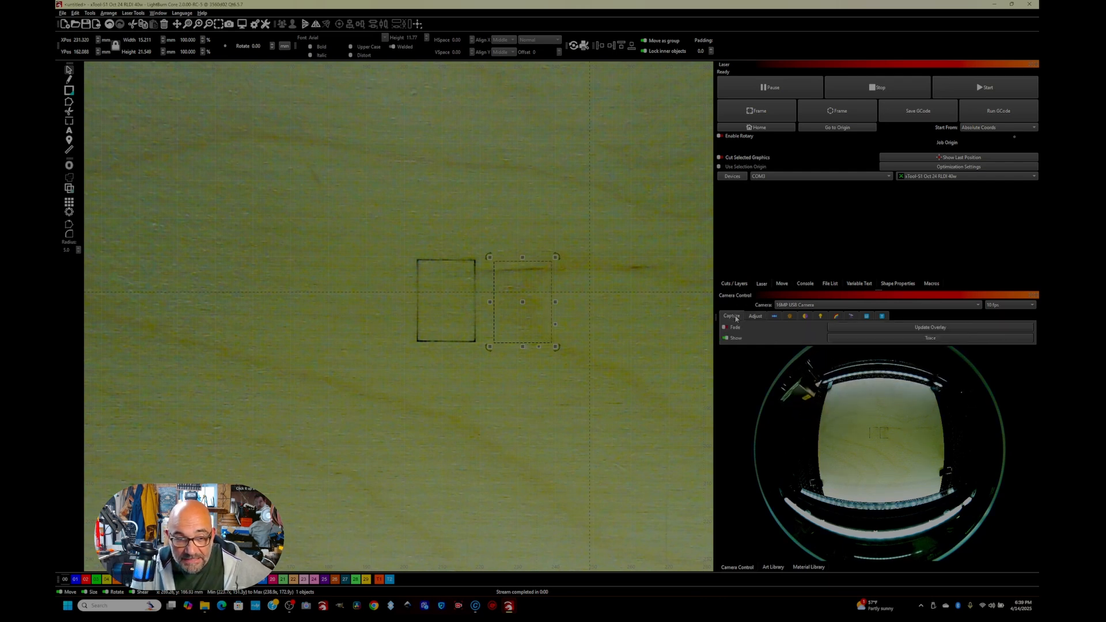
left_click(905, 328)
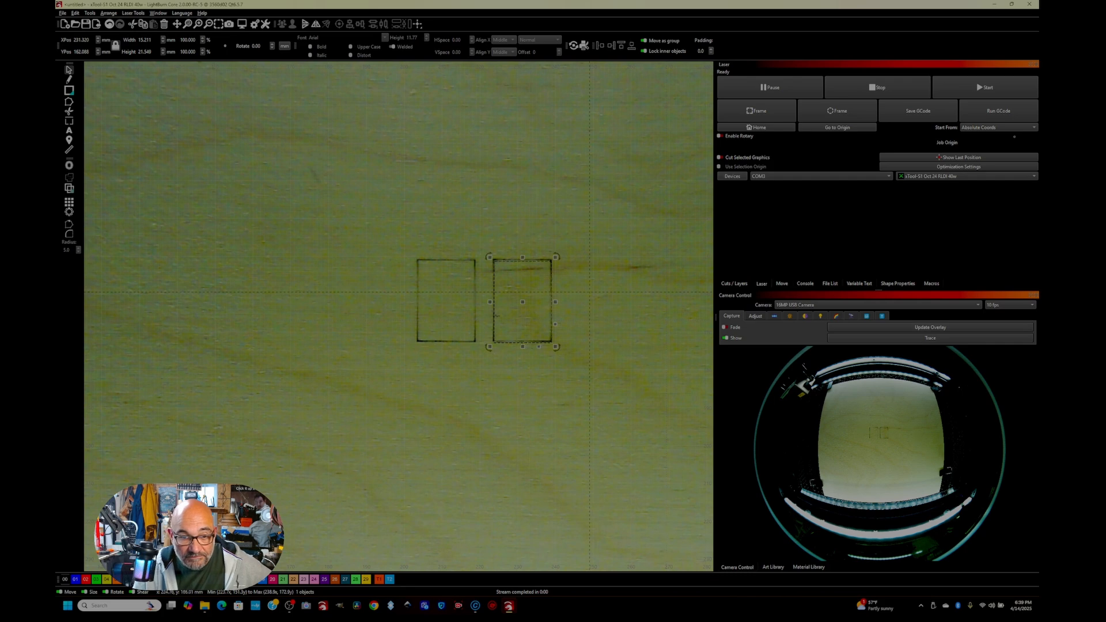
scroll(496, 315, "up", 5)
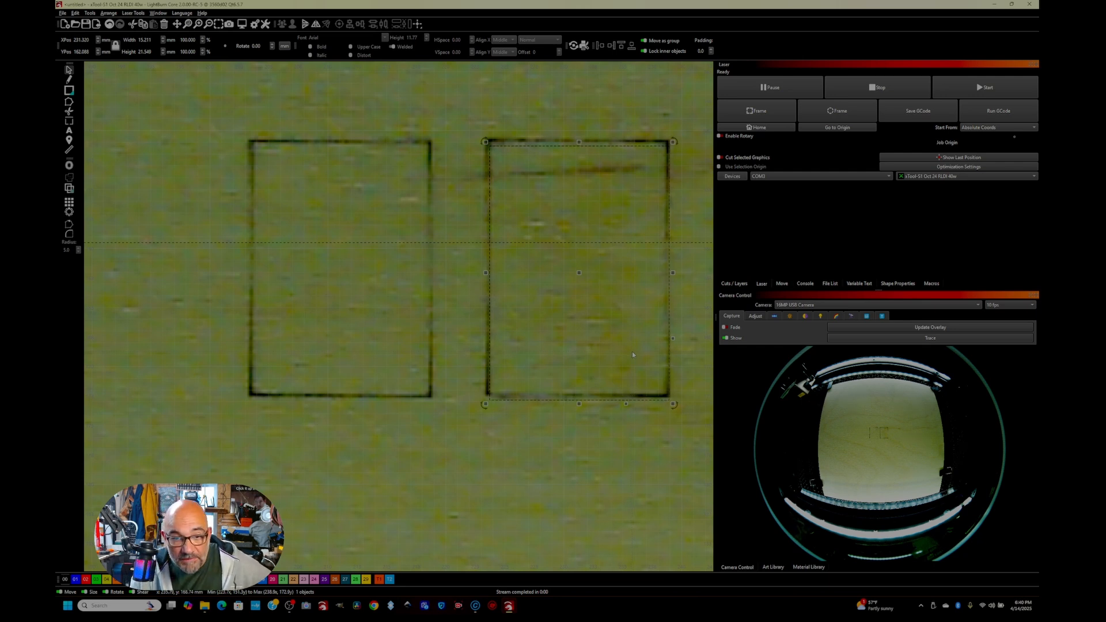
- Reset the camera overlay's X shift and Y shift to 0 mm
left_click(754, 317)
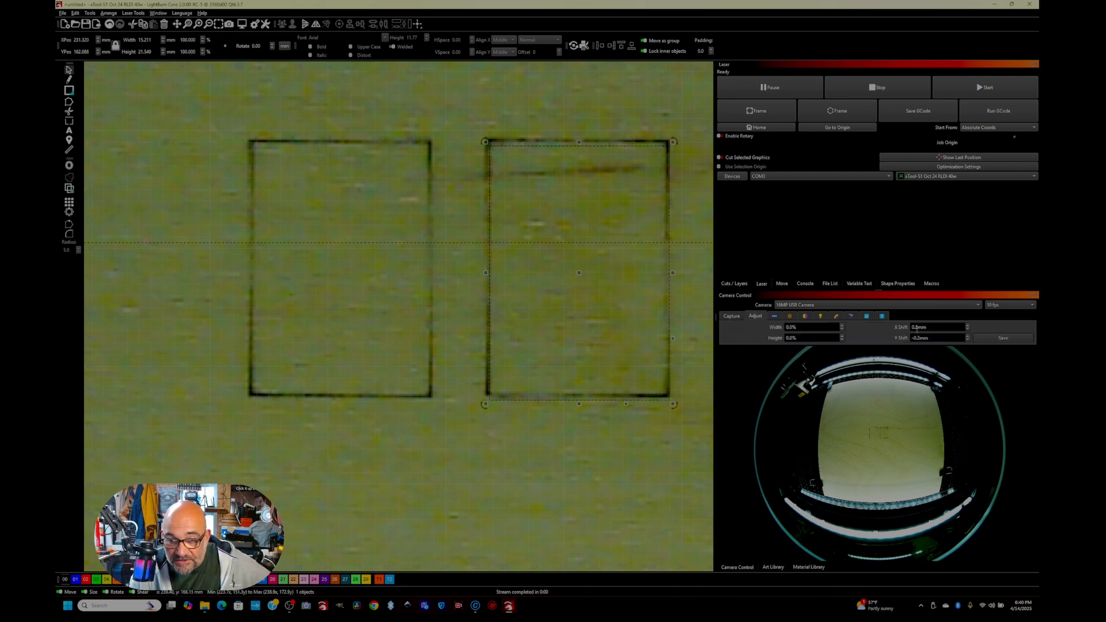
double_click(918, 327)
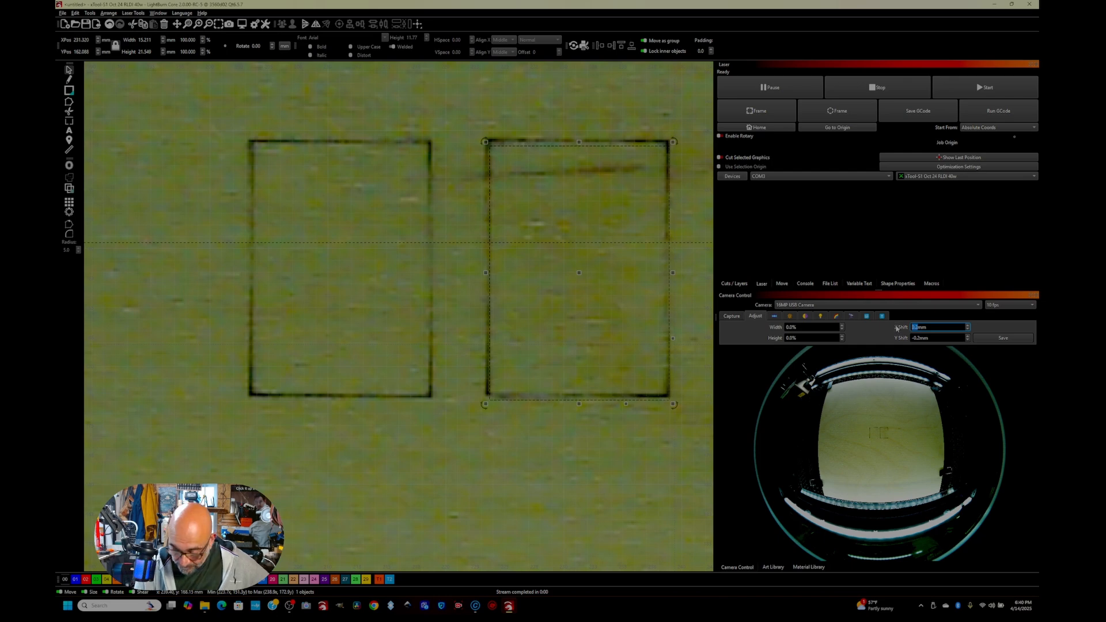
type("0")
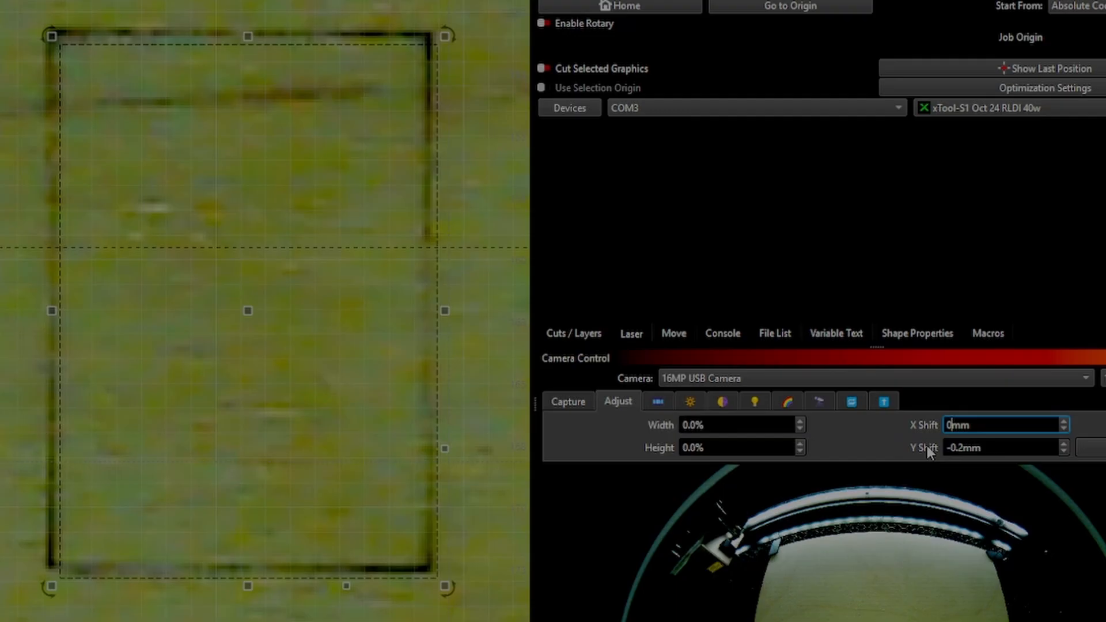
left_click(919, 338)
left_click_drag(964, 448, 925, 448)
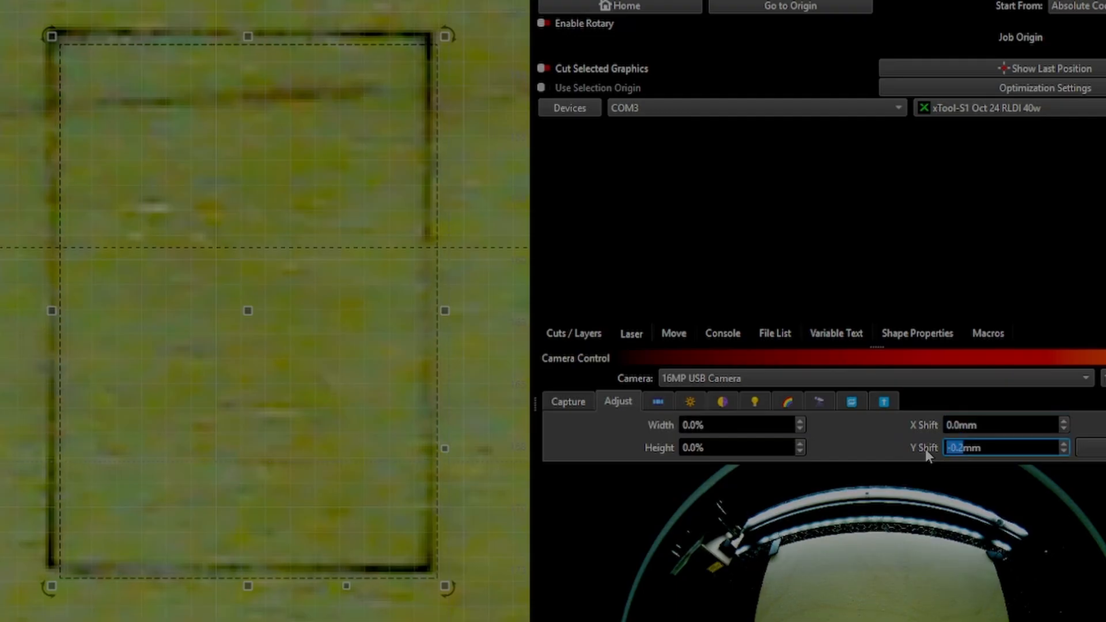
type("0")
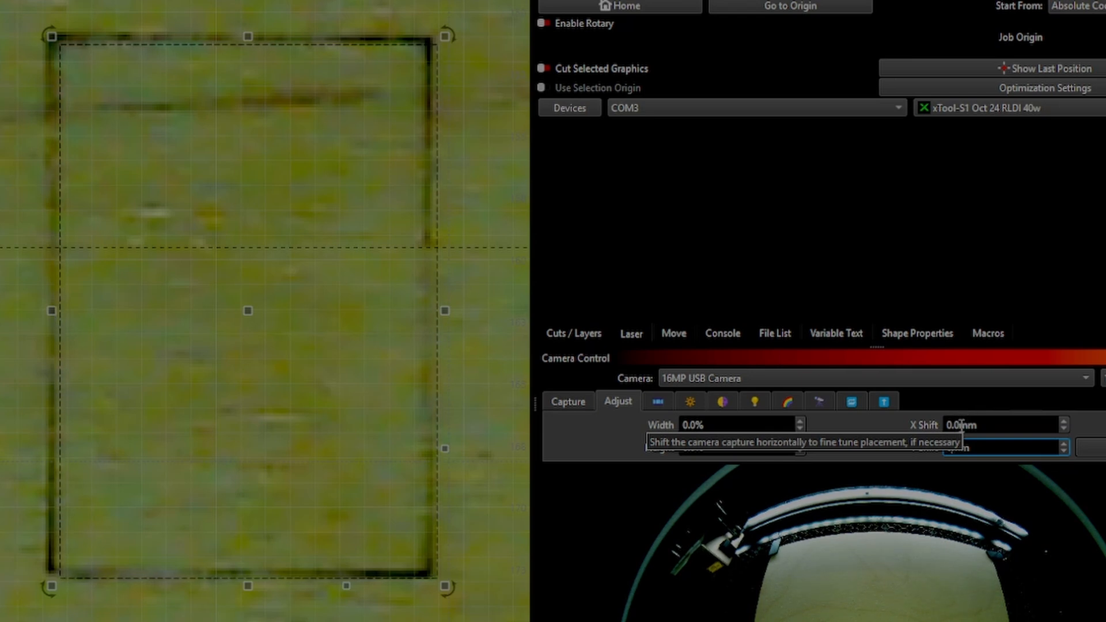
- Set the camera overlay's X shift to 0.3 mm after trying 0.2 mm and 0.5 mm
double_click(959, 424)
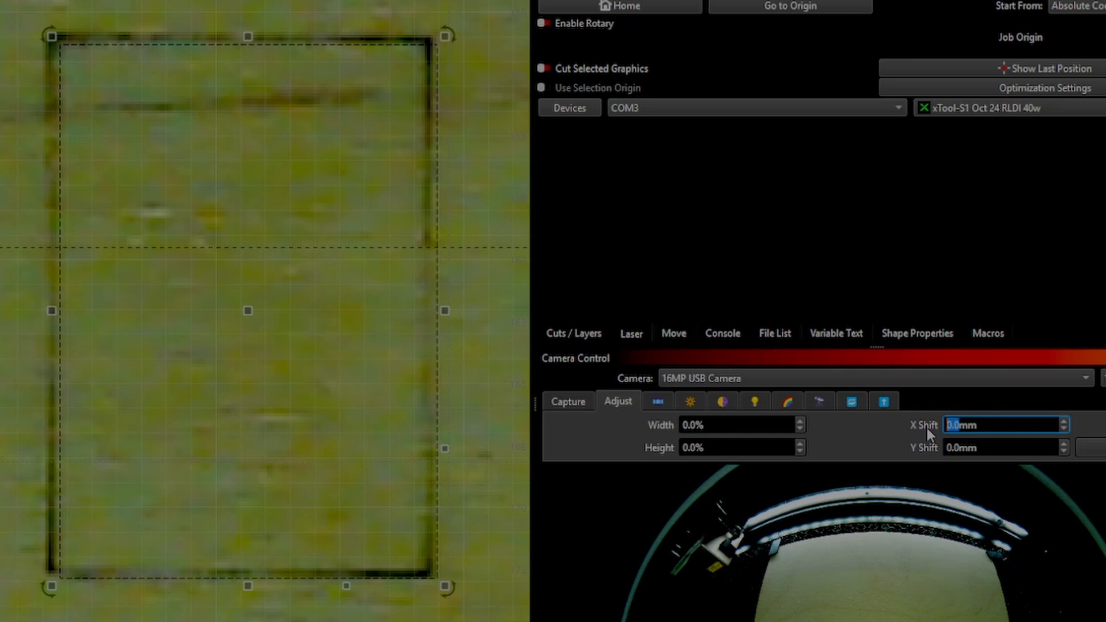
type(".2")
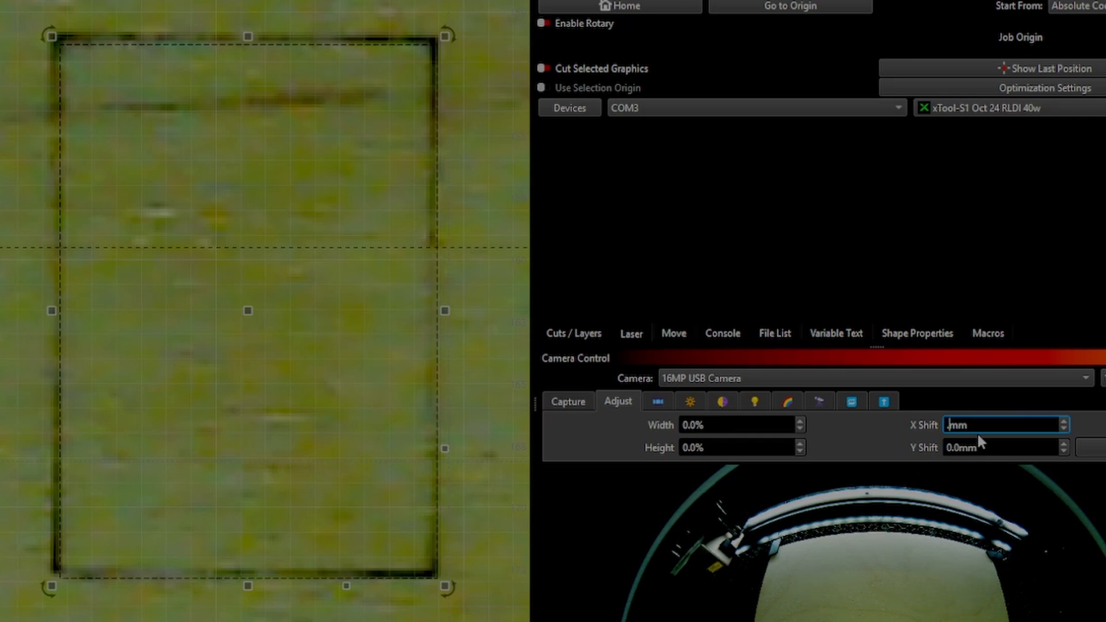
type("5")
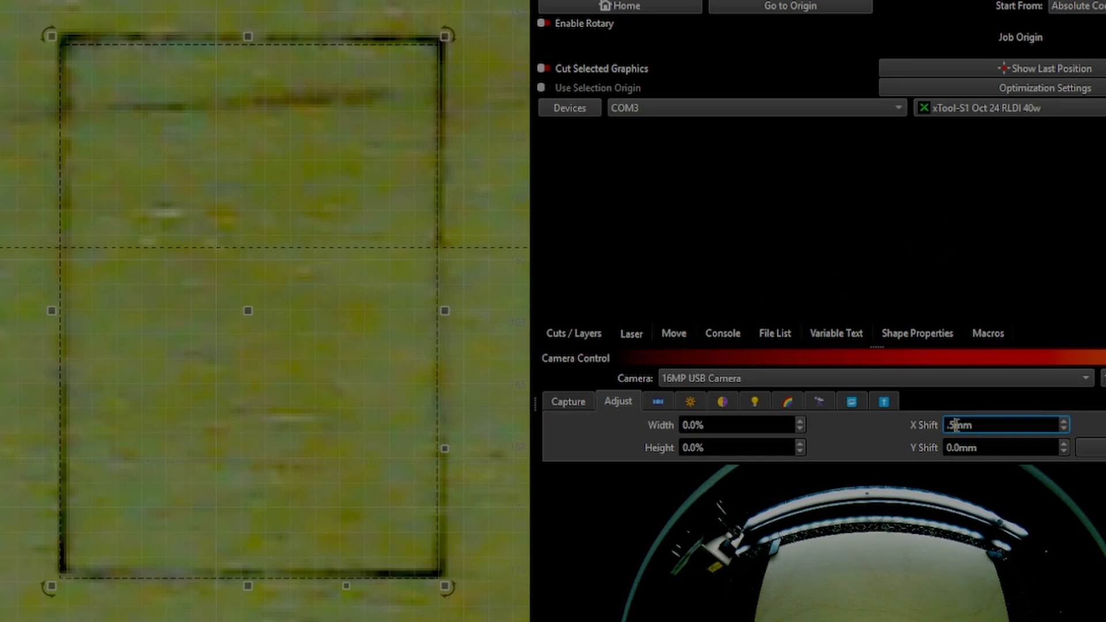
left_click_drag(956, 425, 927, 425)
type(".3")
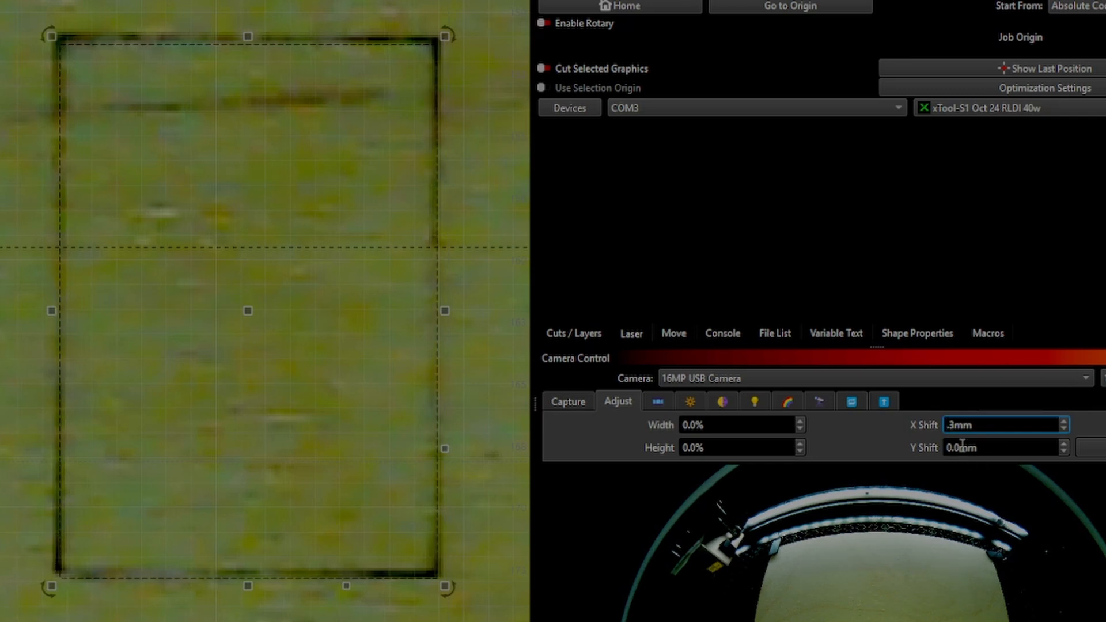
- Set the overlay's Y shift to 0.2 mm, check the engraved rectangle against its outline, and save the adjustment
left_click_drag(960, 447, 929, 446)
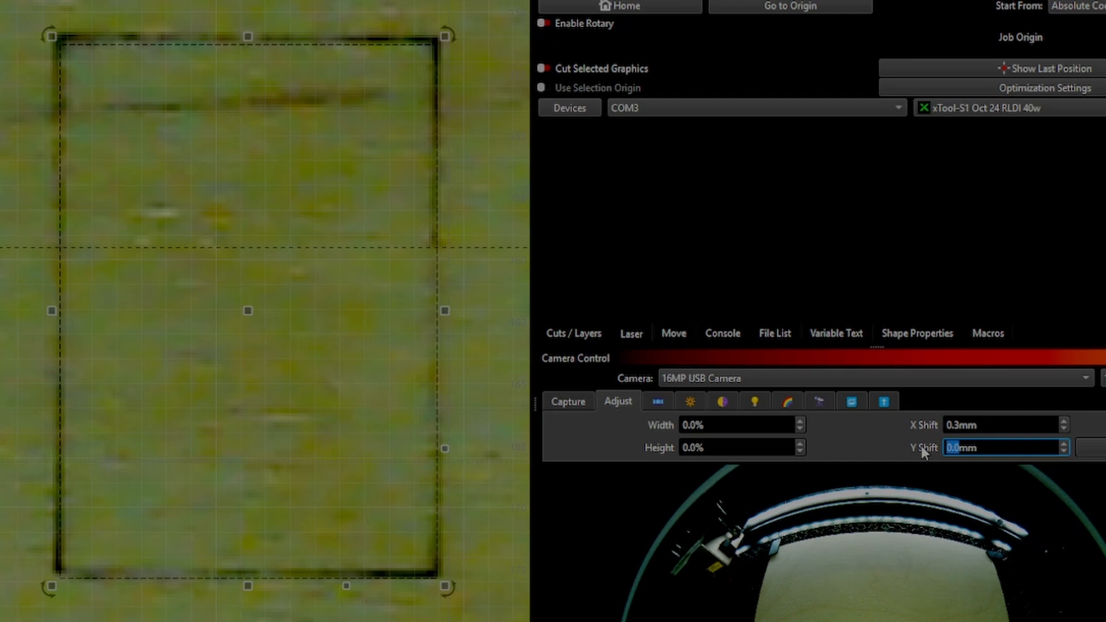
type(".2")
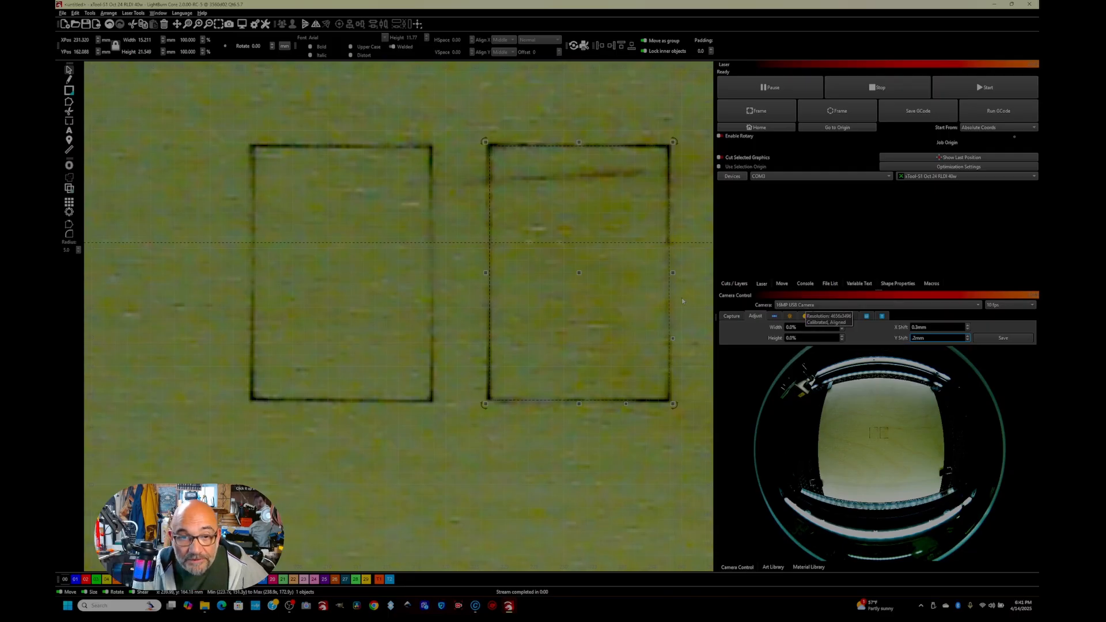
scroll(616, 245, "up", 5)
scroll(616, 246, "down", 3)
scroll(616, 246, "up", 1)
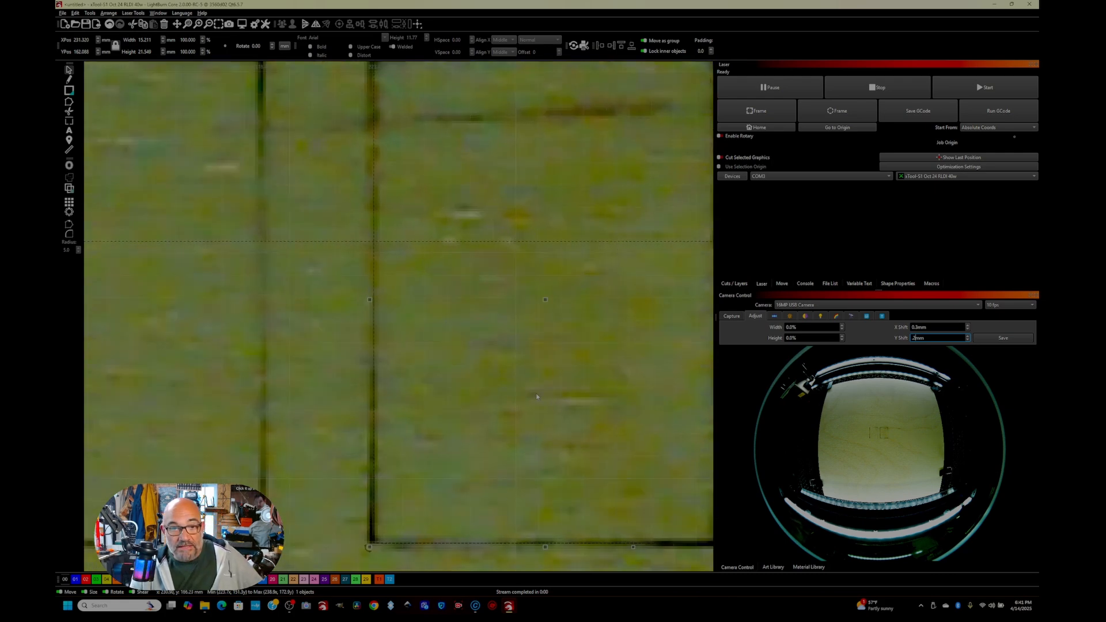
scroll(536, 392, "down", 4)
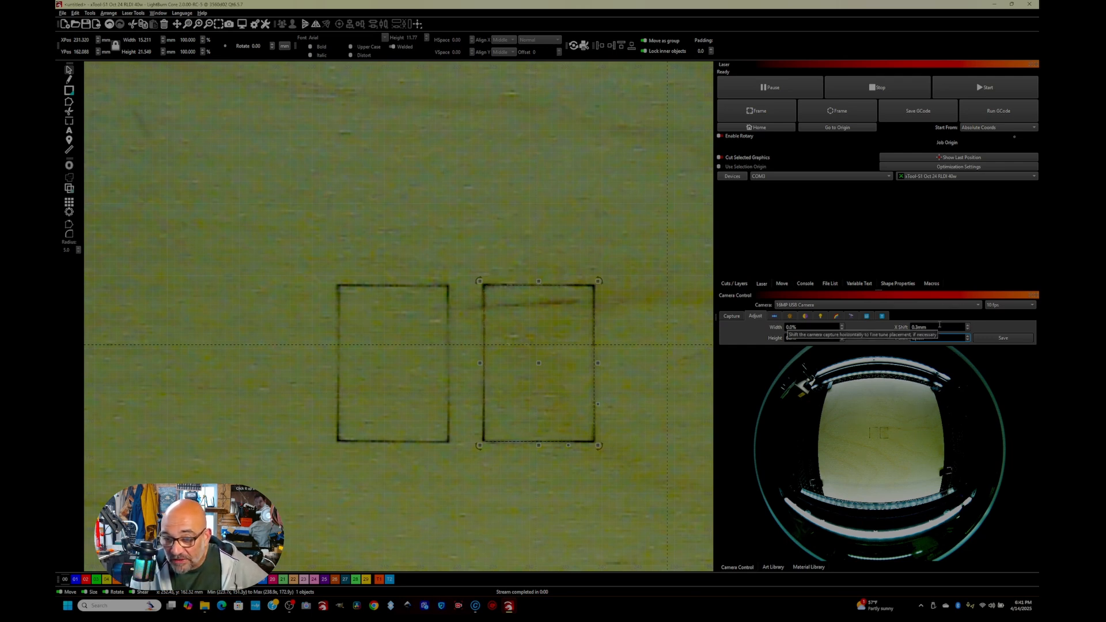
type("0.2mm")
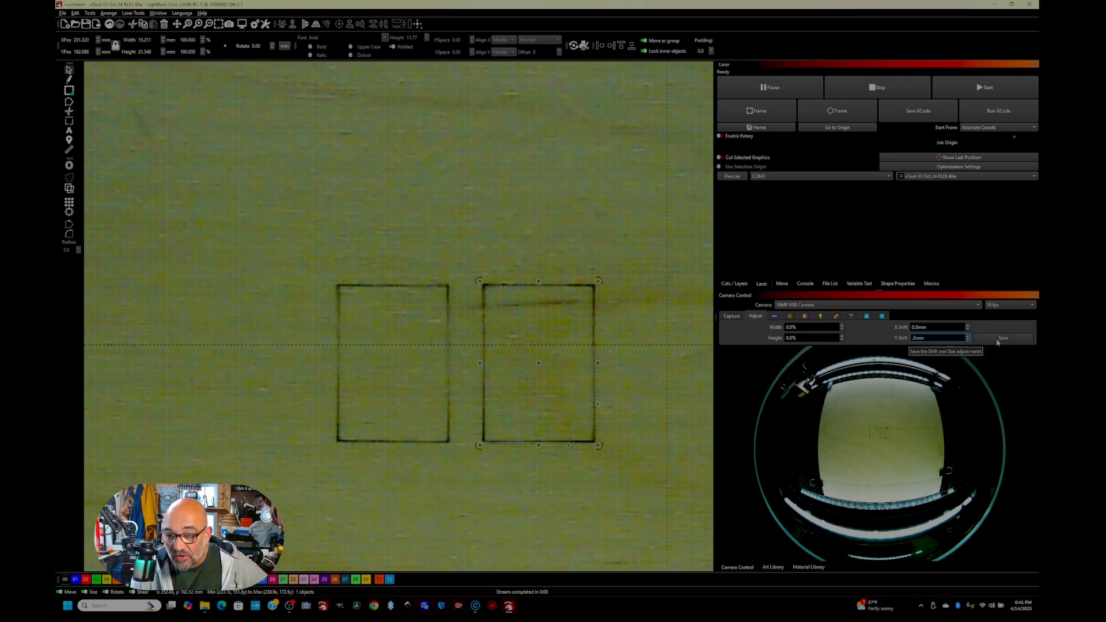
left_click(997, 342)
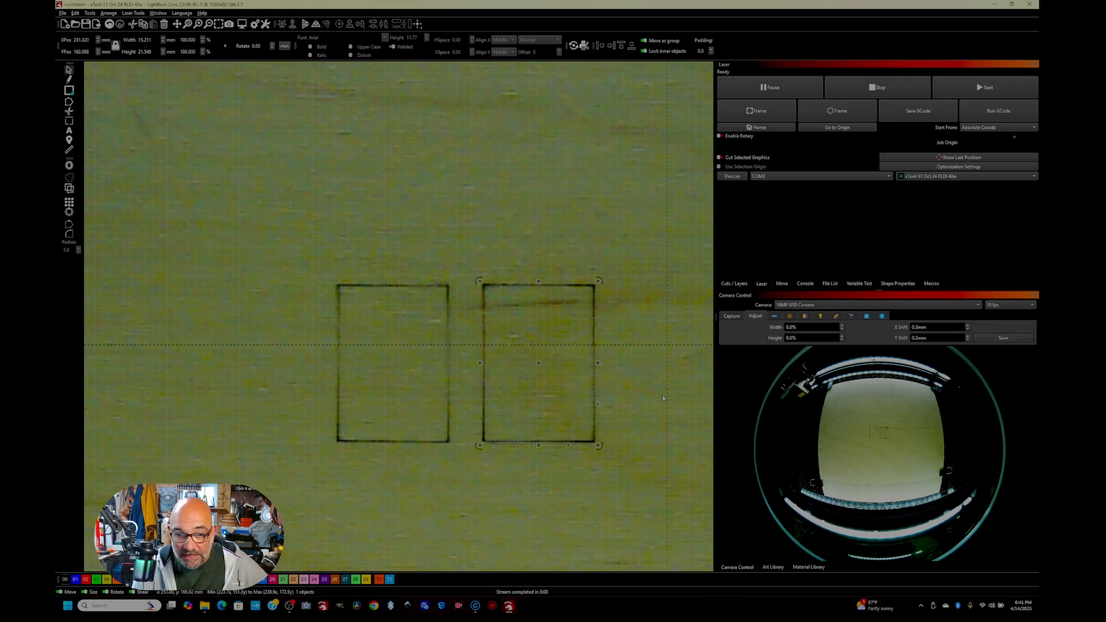
- Move the drawn rectangle about 90 mm horizontally onto clean wood and engrave it, accepting the pre-start checklist
scroll(546, 370, "down", 8)
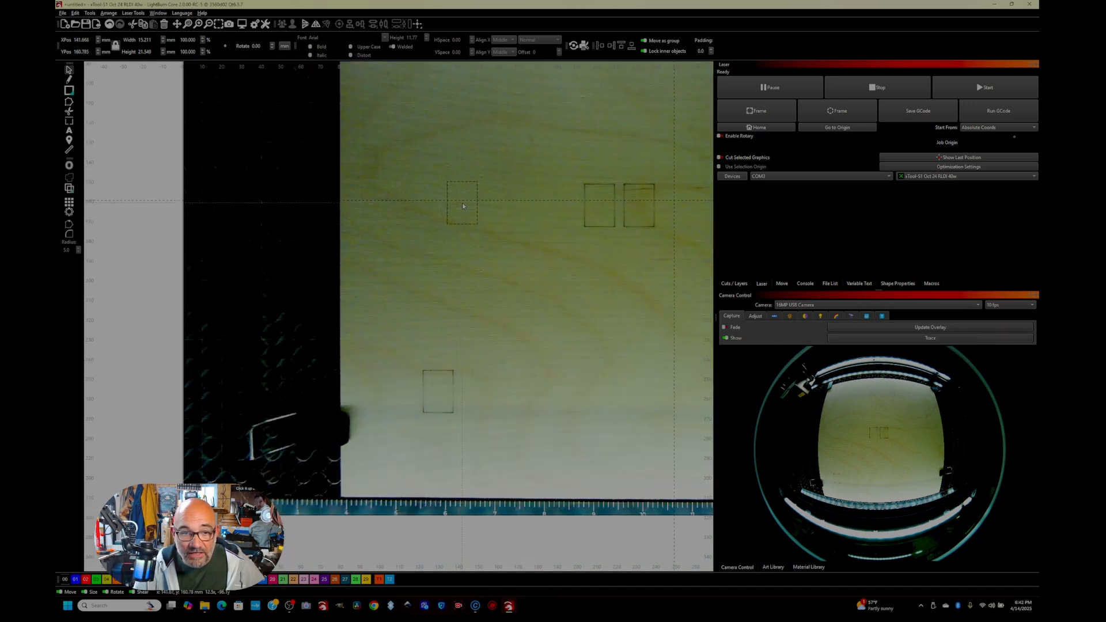
left_click(463, 205)
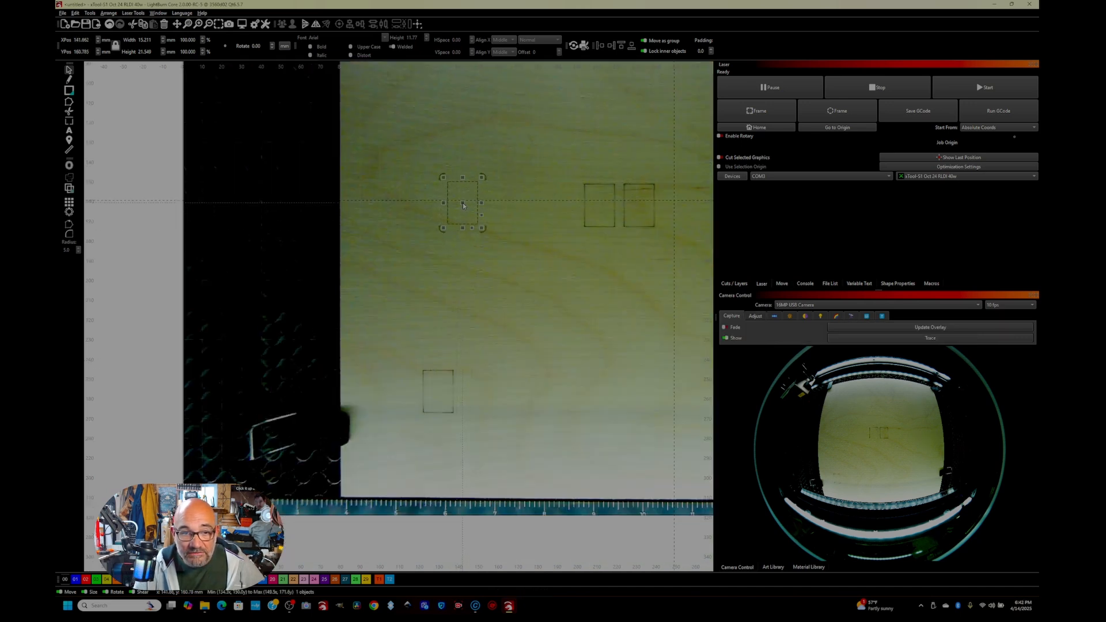
left_click(1015, 83)
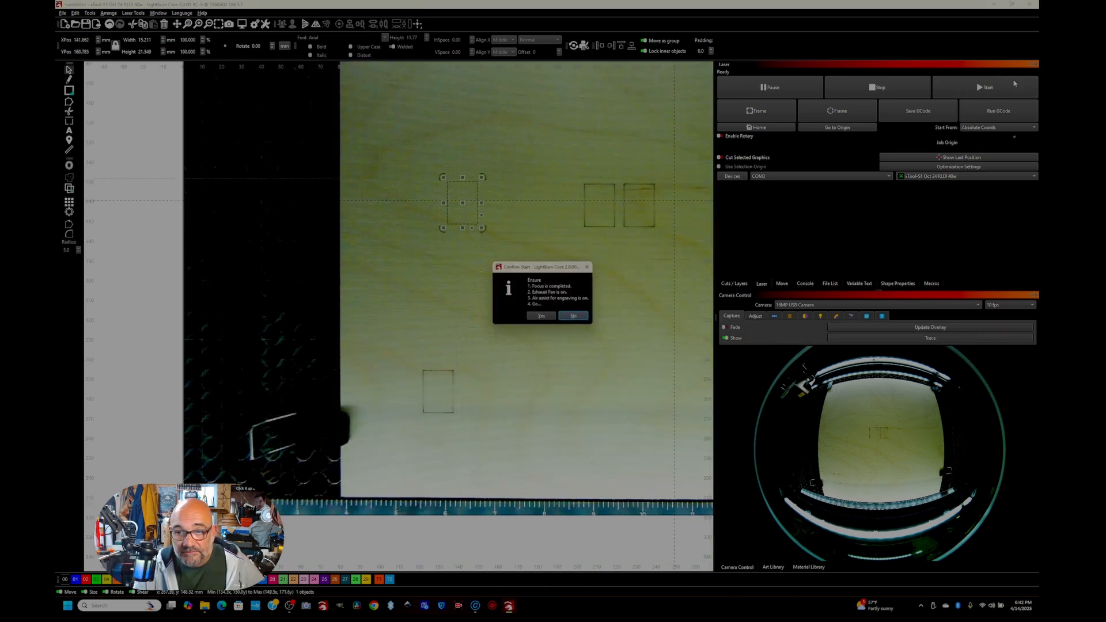
left_click(547, 317)
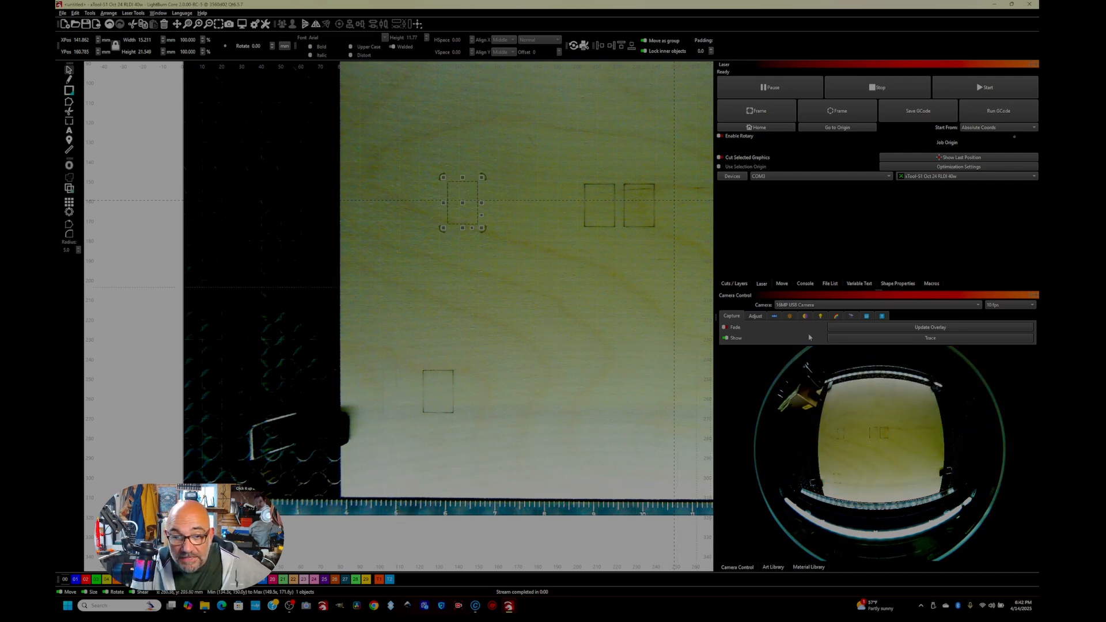
- Refresh the camera overlay and inspect how the newly engraved rectangle on the clean area aligns with its outline
left_click(909, 327)
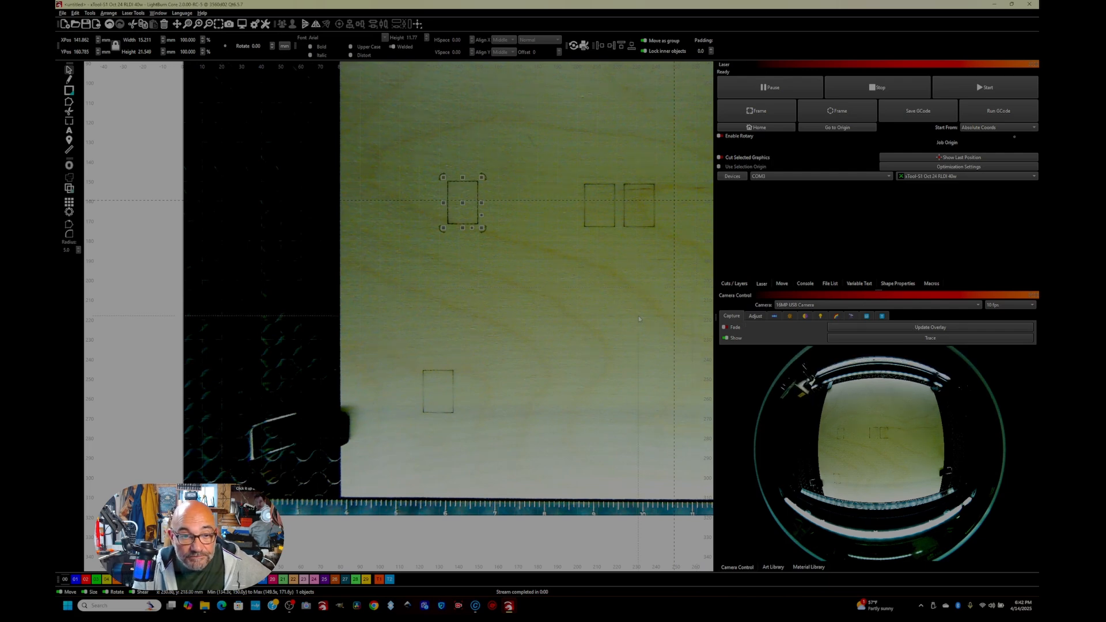
scroll(402, 198, "up", 4)
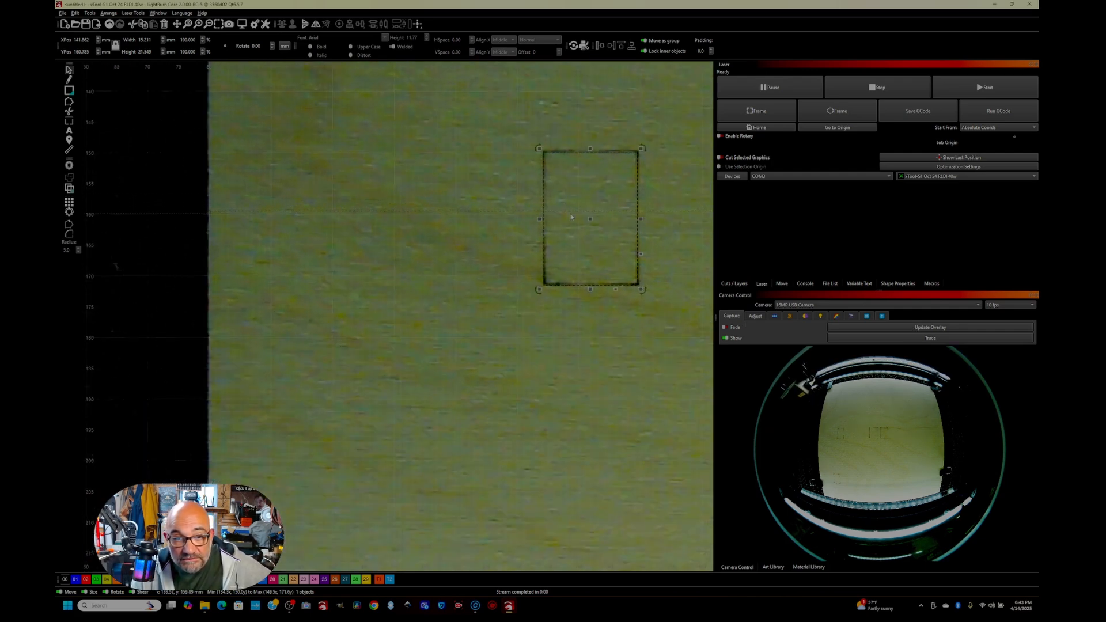
left_click_drag(571, 216, 492, 224)
scroll(551, 226, "down", 4)
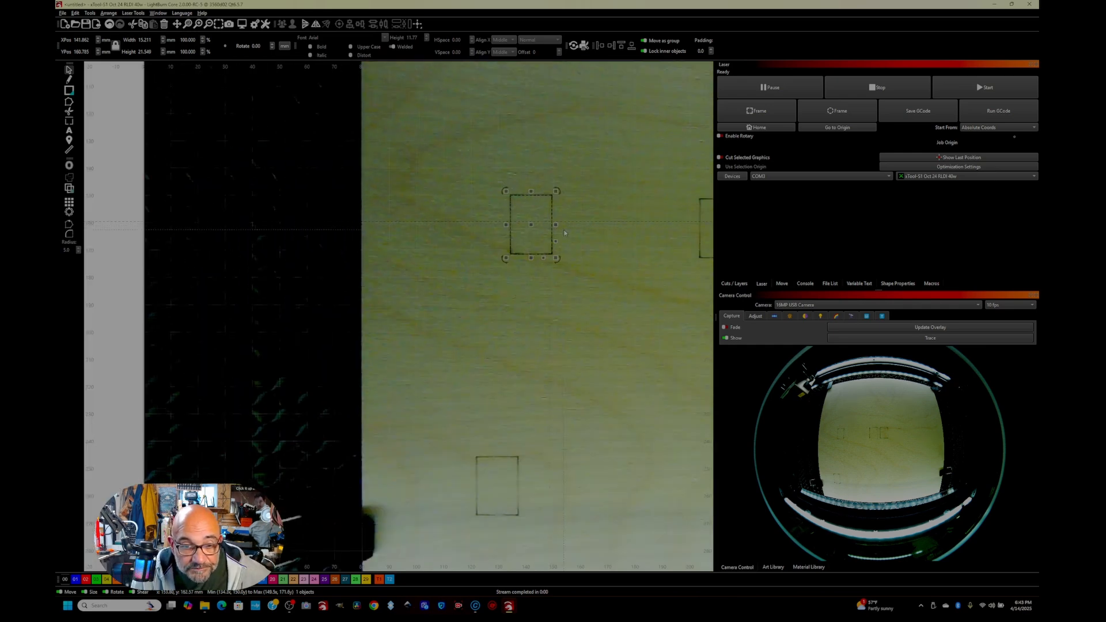
scroll(562, 271, "up", 4)
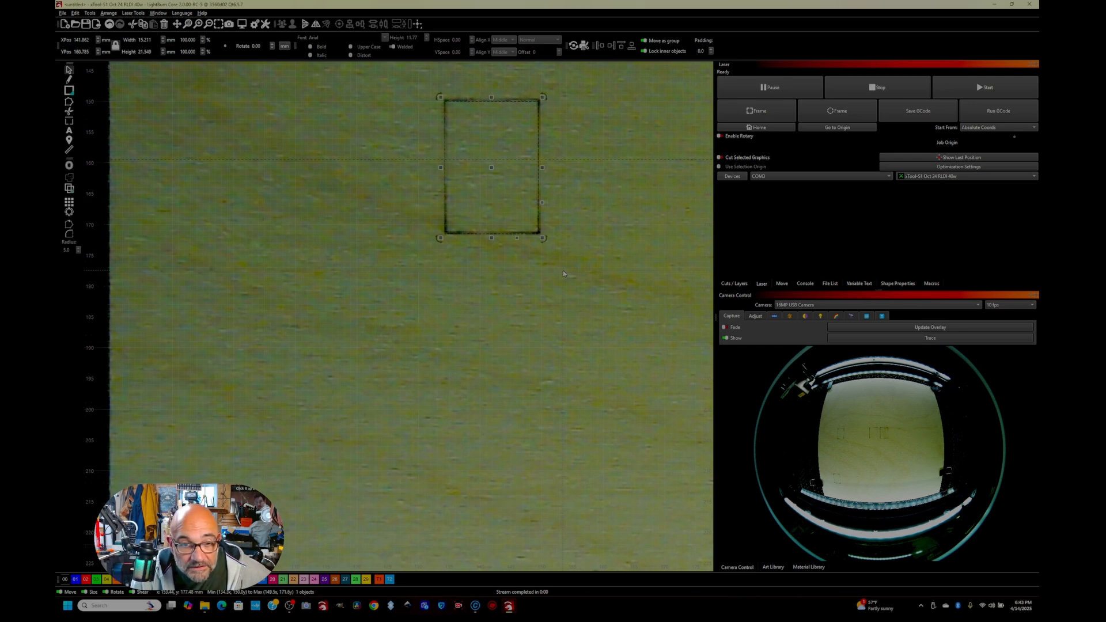
scroll(565, 281, "down", 1)
scroll(570, 307, "up", 1)
scroll(567, 268, "down", 1)
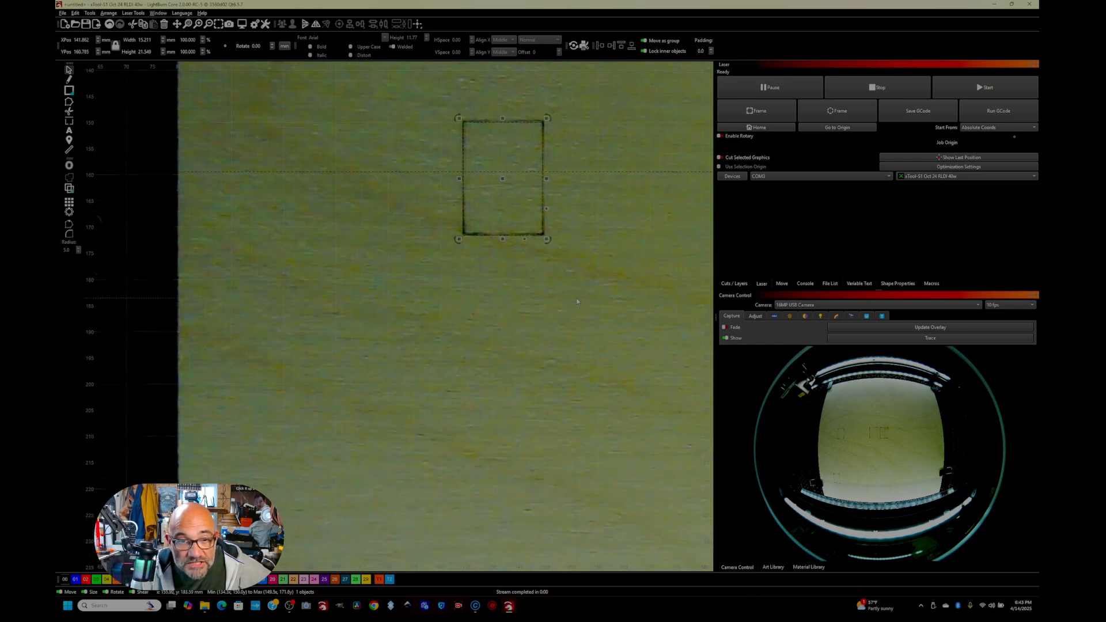
scroll(576, 300, "down", 1)
- Set the camera overlay's Y shift to 0.4 mm and save the adjustment
left_click(755, 316)
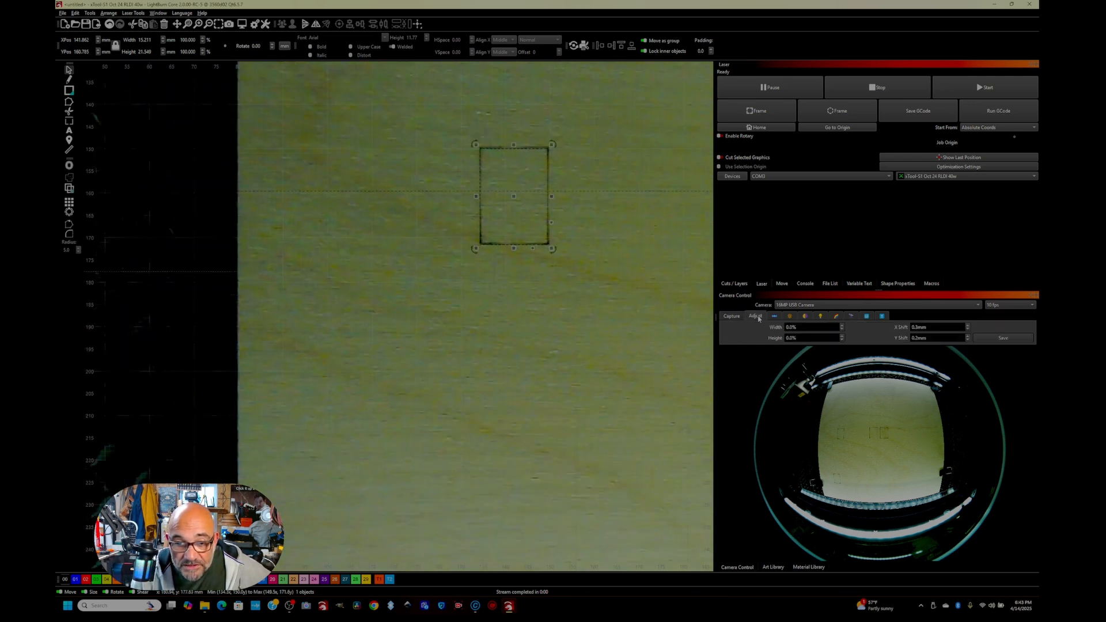
left_click(918, 338)
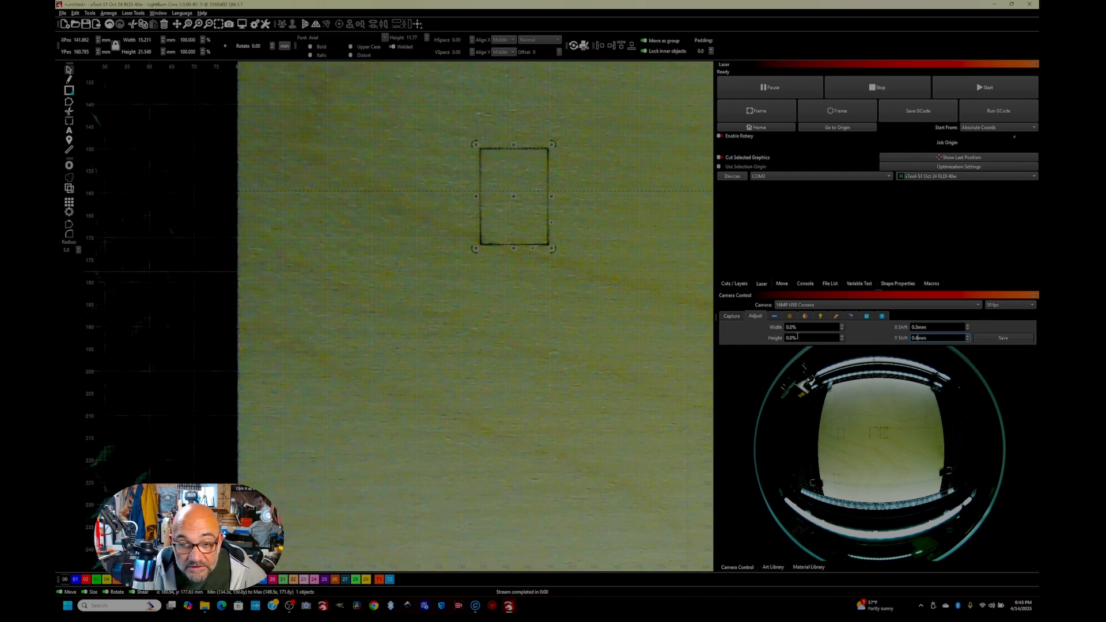
left_click(1029, 338)
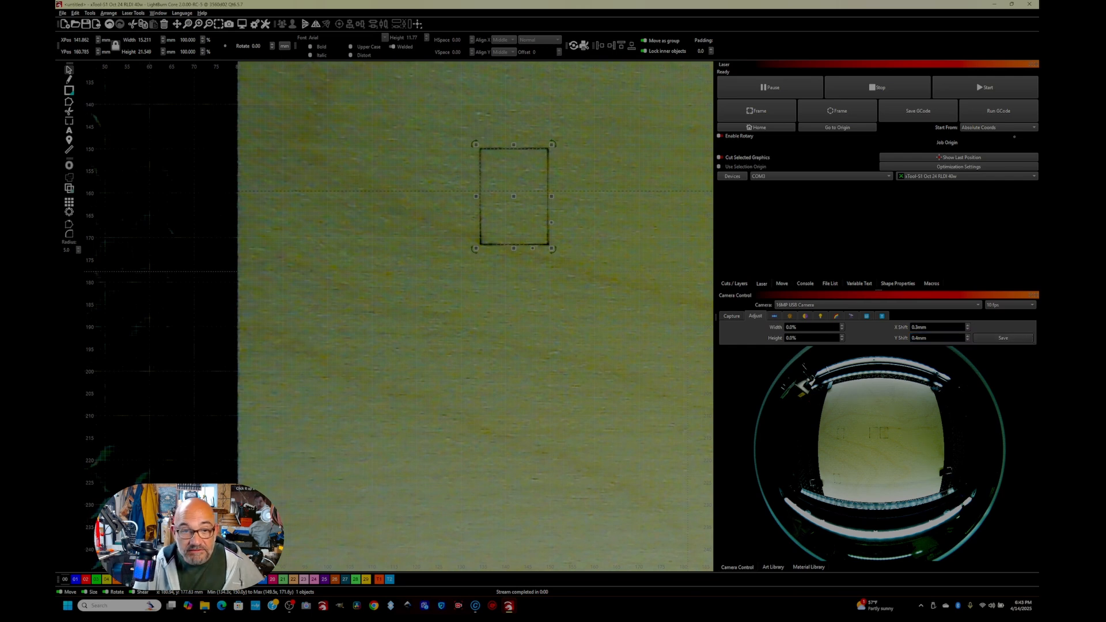
- Delete the drawn rectangle outline and add an Arial text object reading "1" just above the newly engraved rectangle
scroll(545, 348, "down", 3)
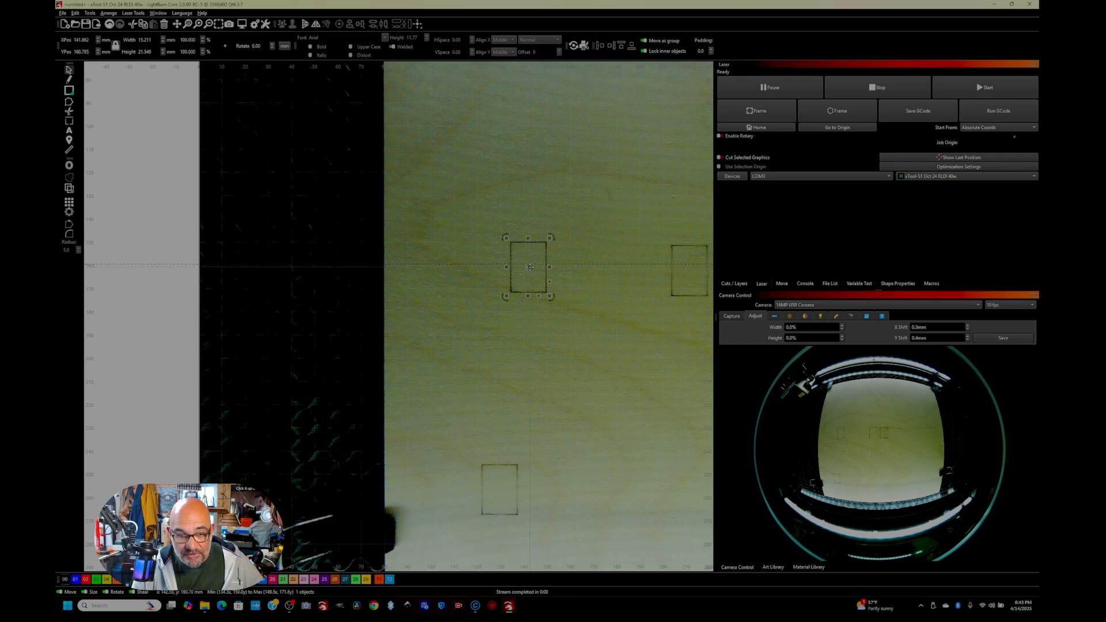
key("Escape")
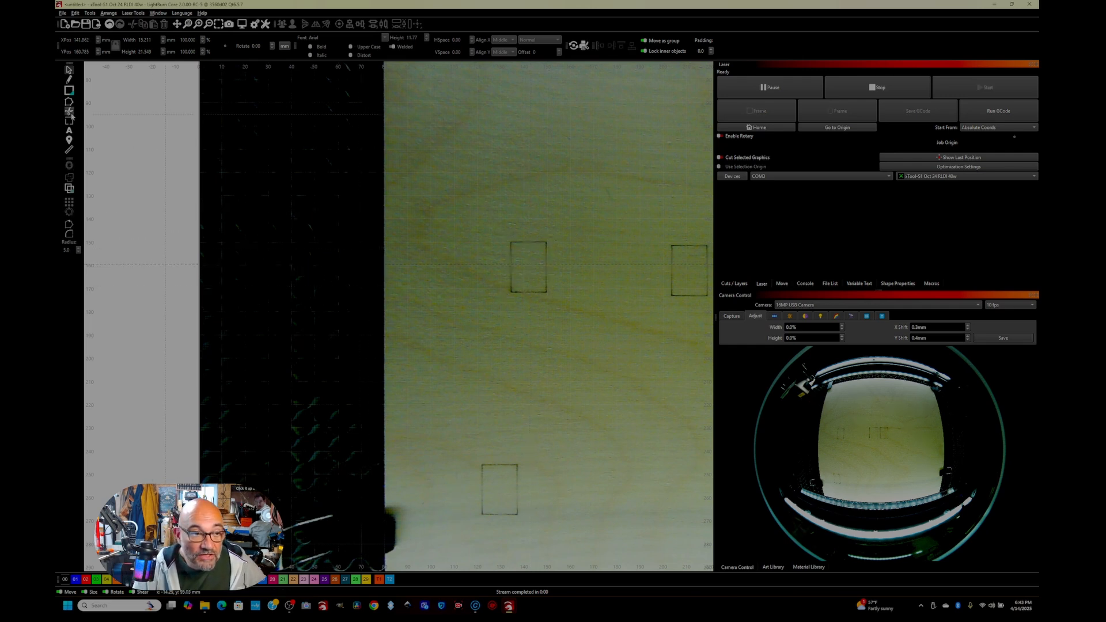
left_click(69, 131)
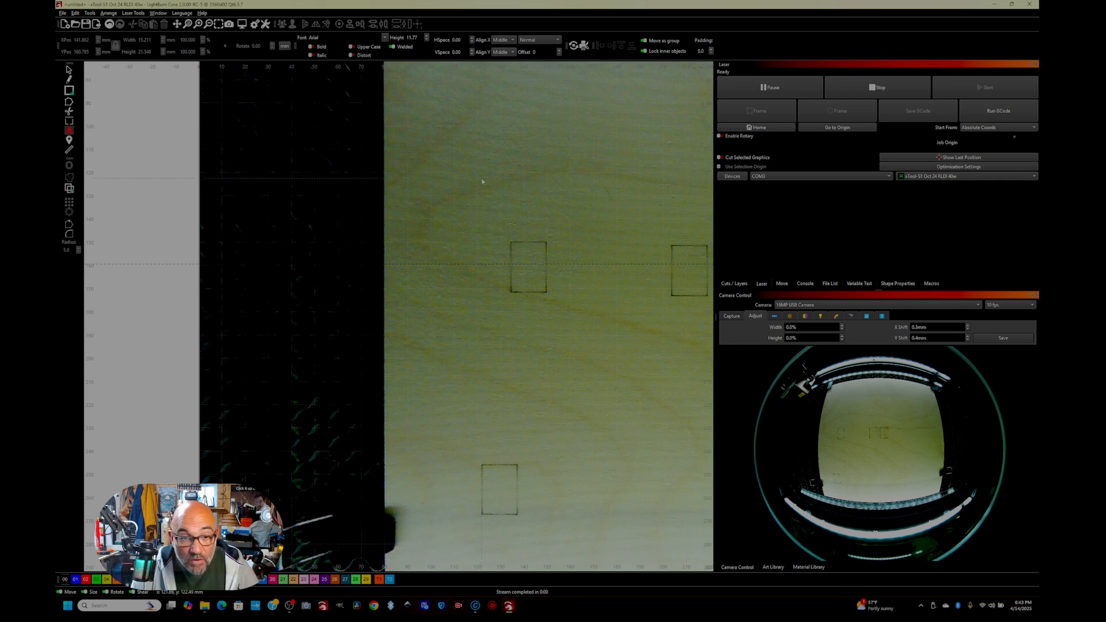
left_click(503, 194)
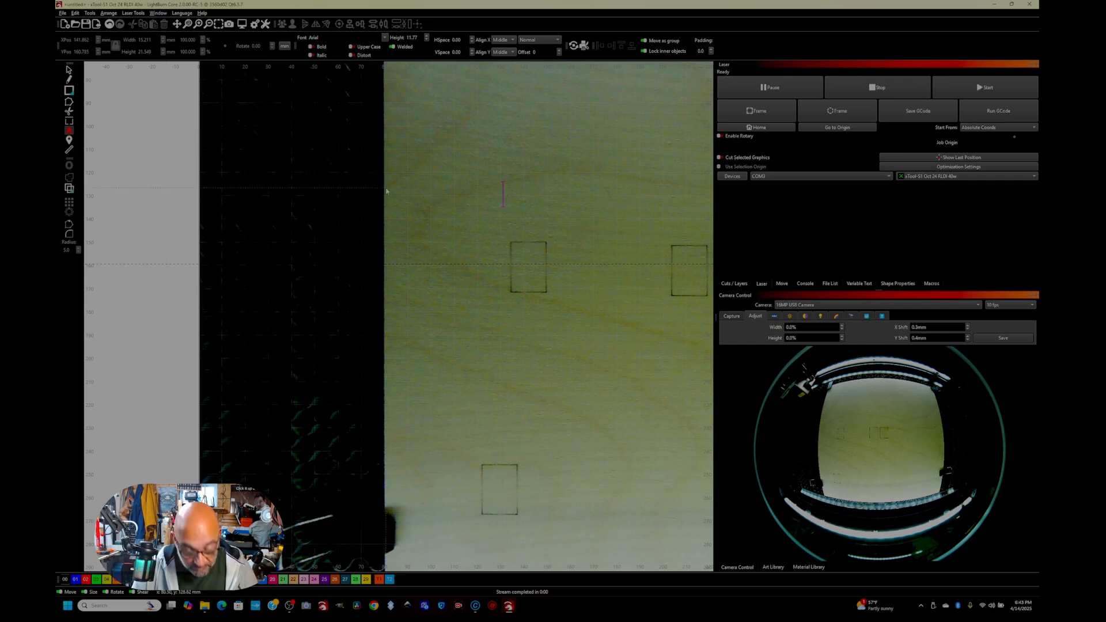
type("1")
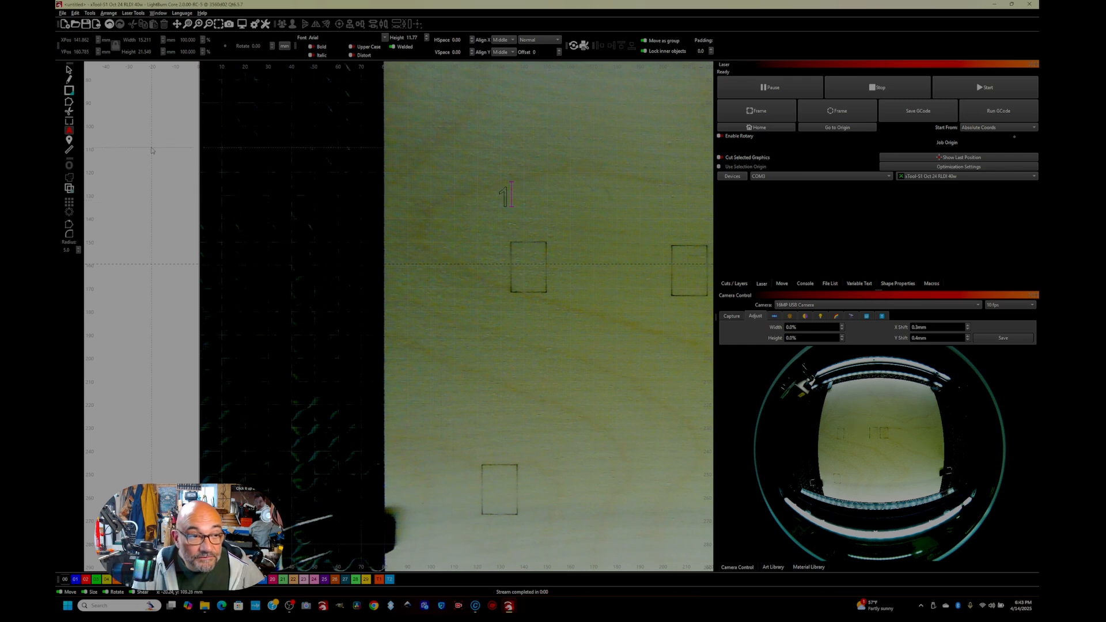
left_click(70, 69)
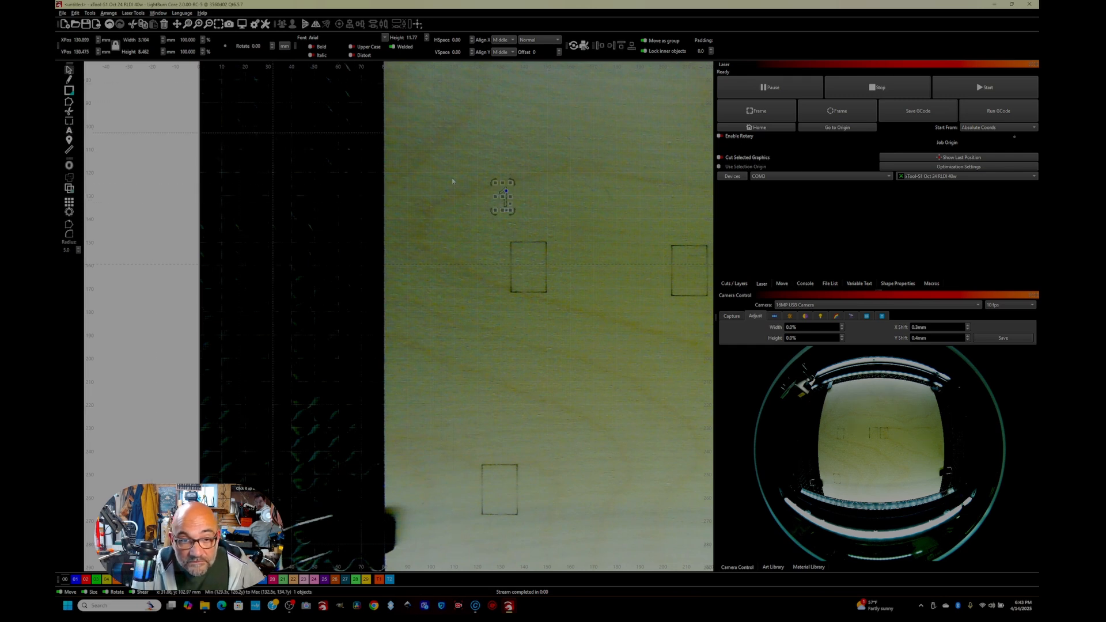
- Move the "1" inside the engraved rectangle, tight against its upper-left corner
left_click_drag(501, 197, 521, 259)
scroll(521, 259, "up", 5)
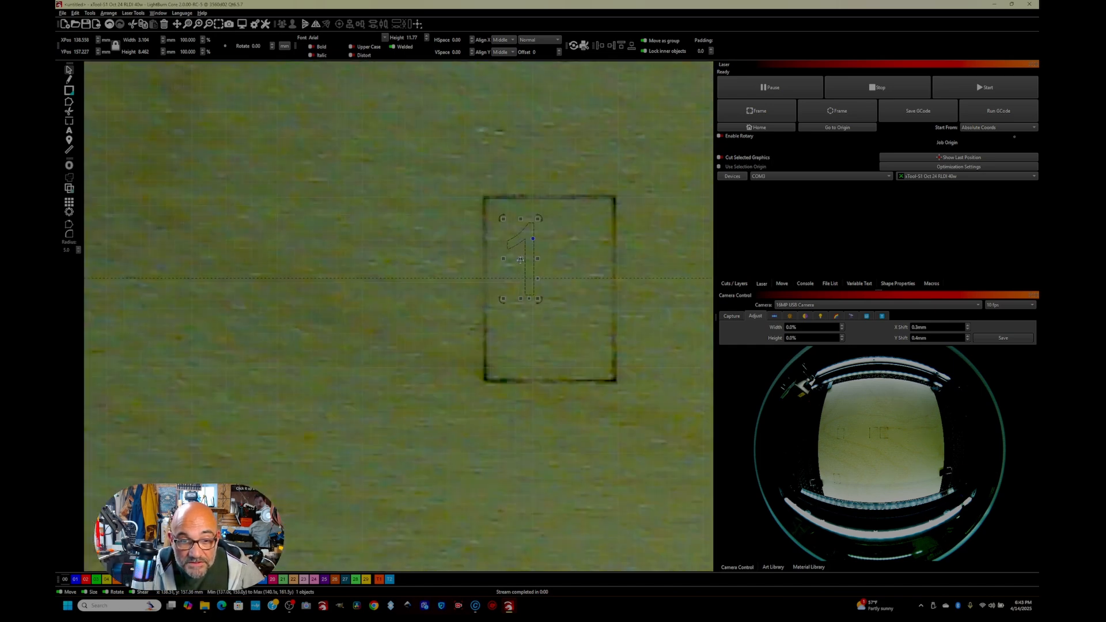
left_click_drag(522, 261, 506, 239)
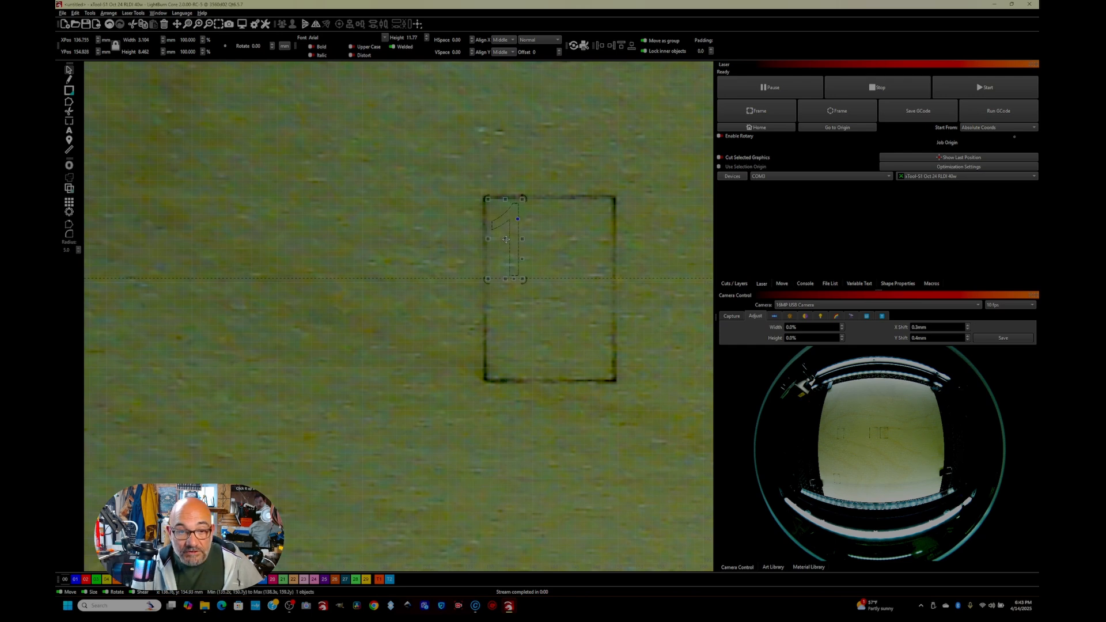
- Deselect the "1" and run the laser job to engrave it inside the rectangle, accepting the start checklist
right_click(357, 232)
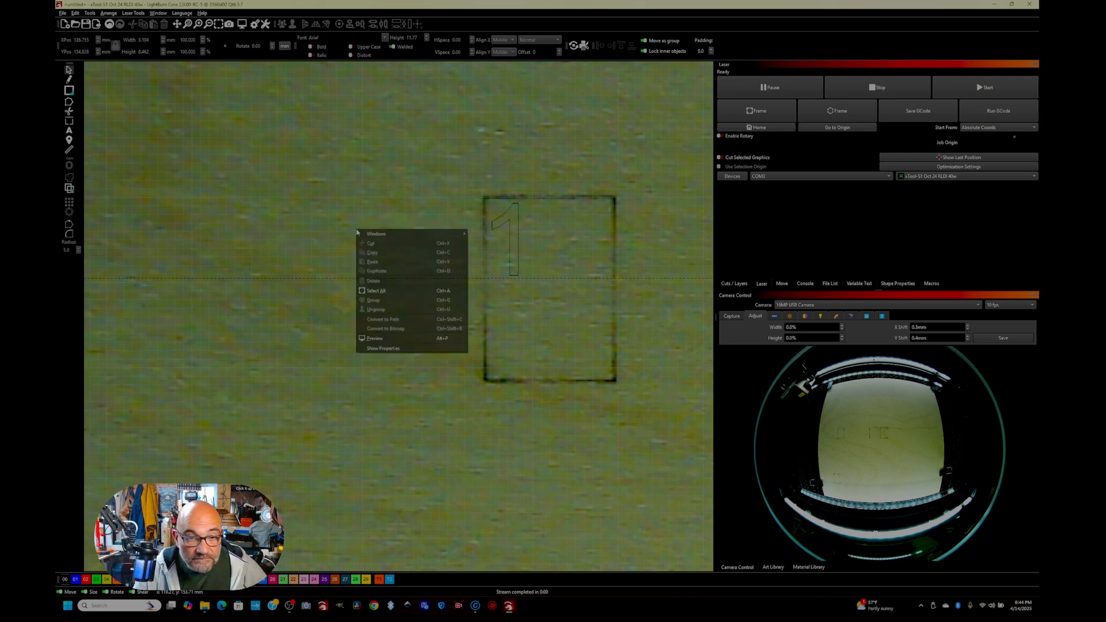
left_click(678, 368)
scroll(672, 374, "down", 2)
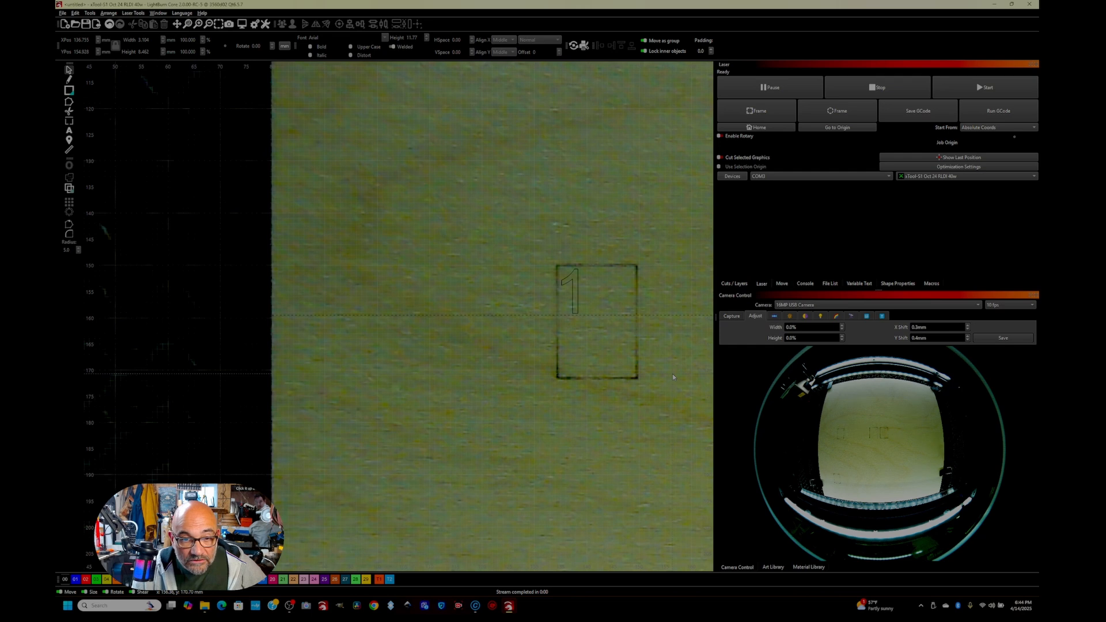
left_click(994, 97)
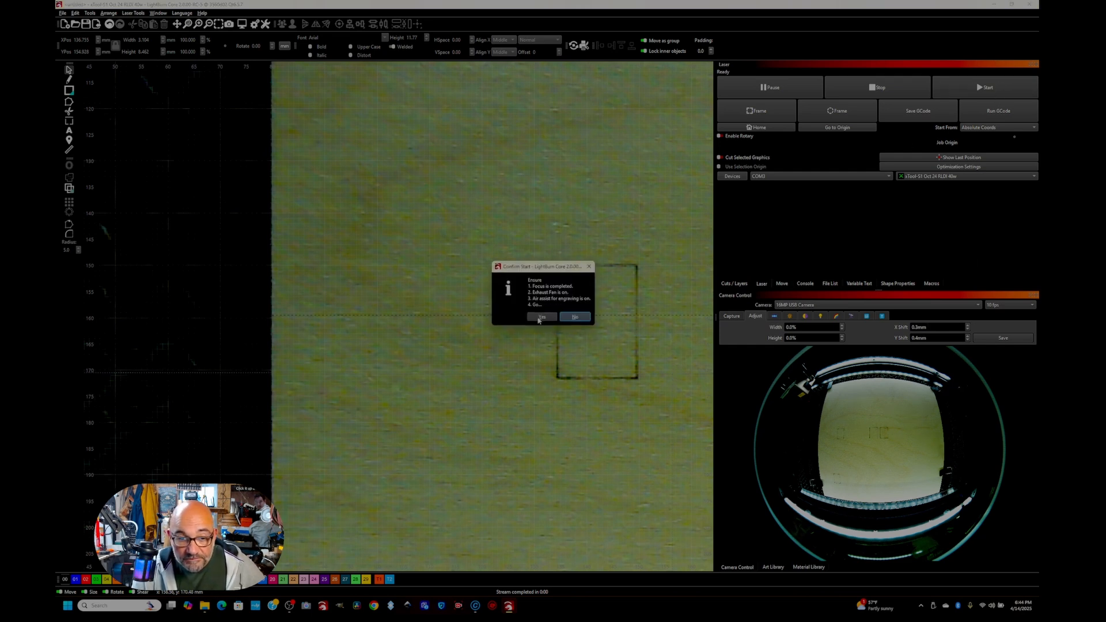
left_click(540, 317)
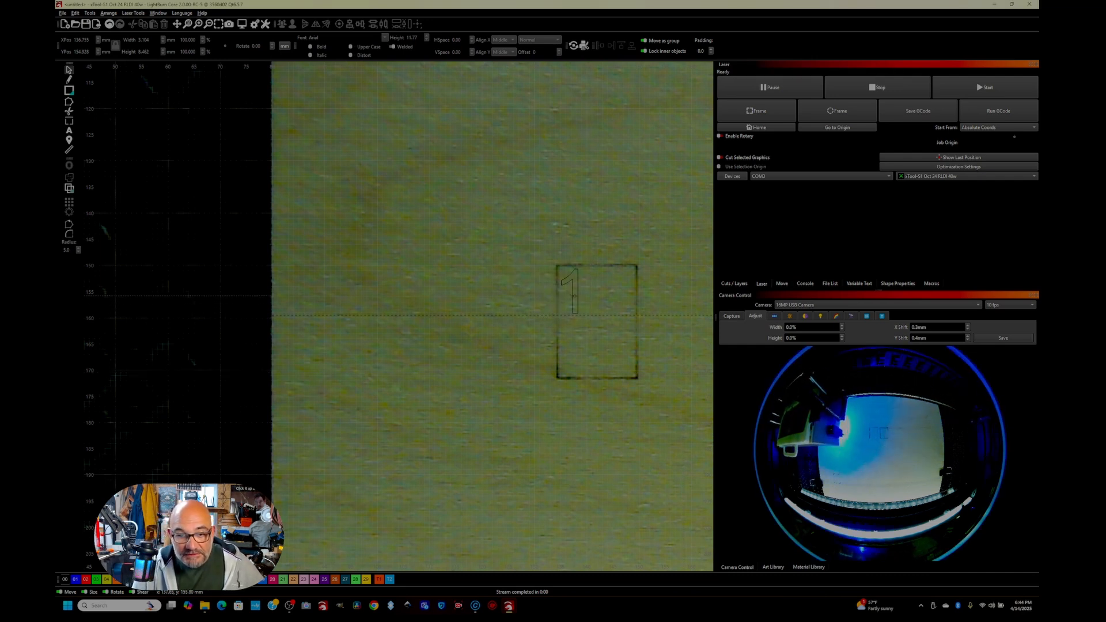
- Update the camera overlay and inspect how the engraved "1" lines up with its drawn outline
left_click(731, 316)
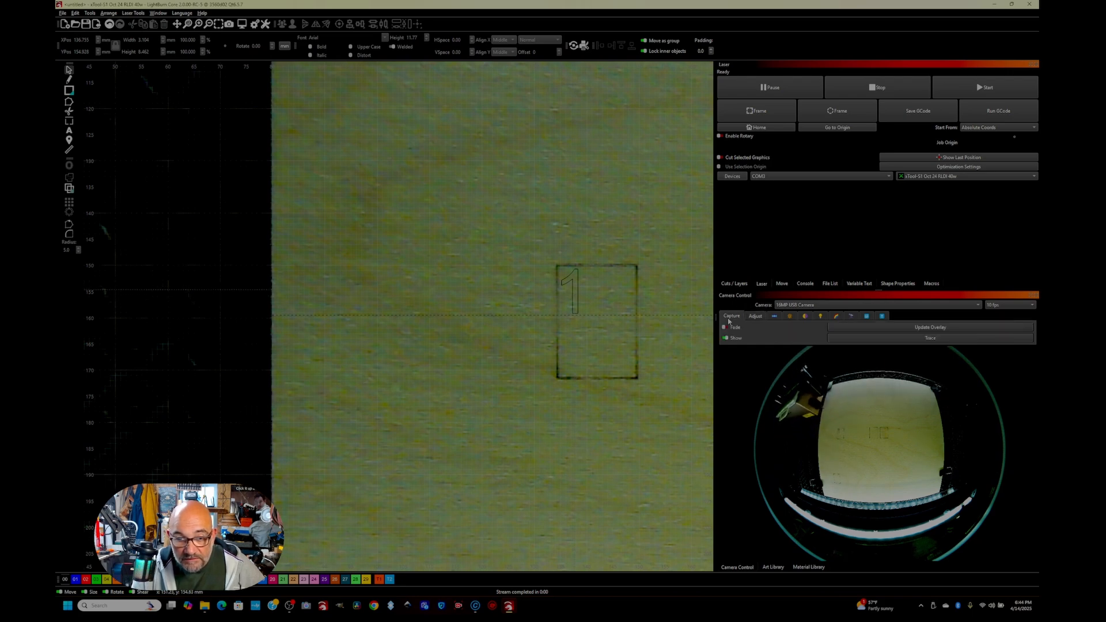
left_click(876, 327)
scroll(572, 299, "up", 4)
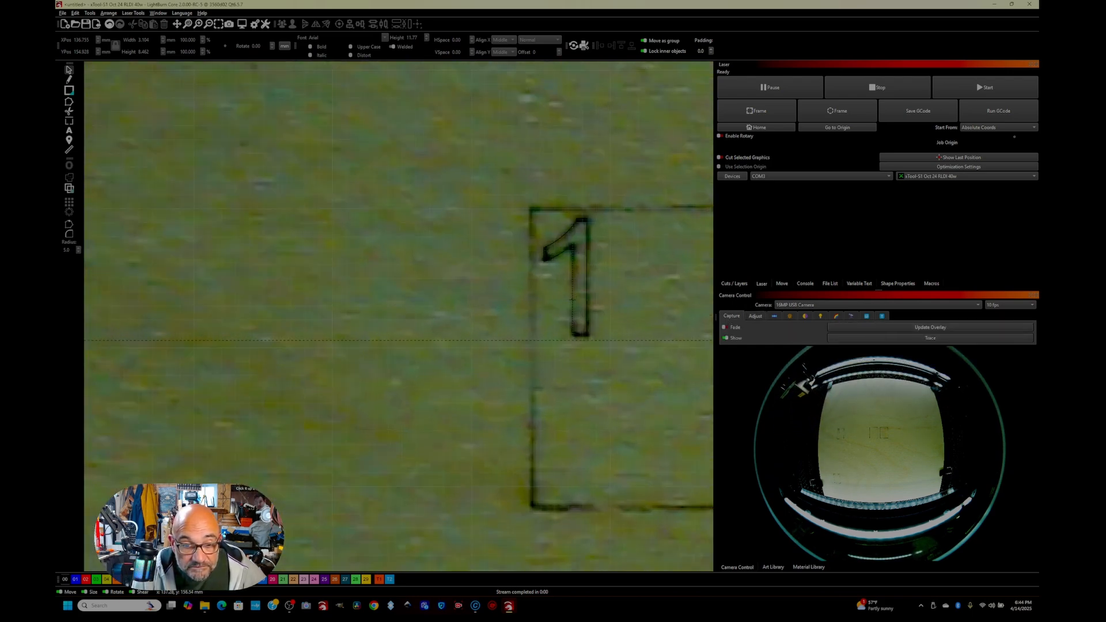
scroll(588, 348, "down", 6)
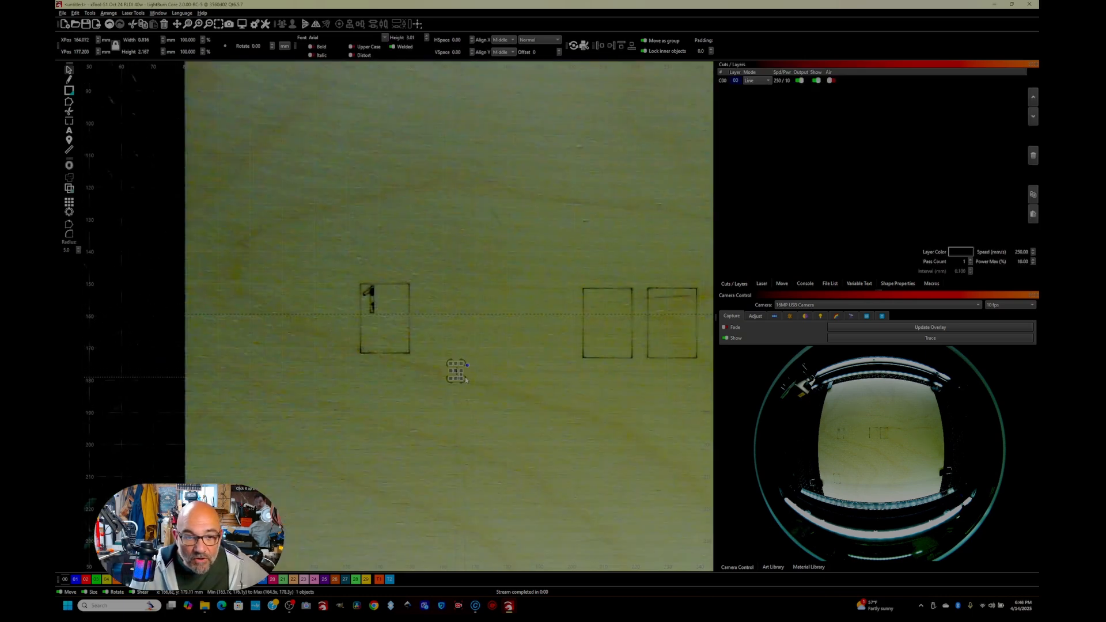
- Delete the small text object and draw a closed right-angled triangle about 52 mm wide on the clean area above the engraved rectangles
key("Delete")
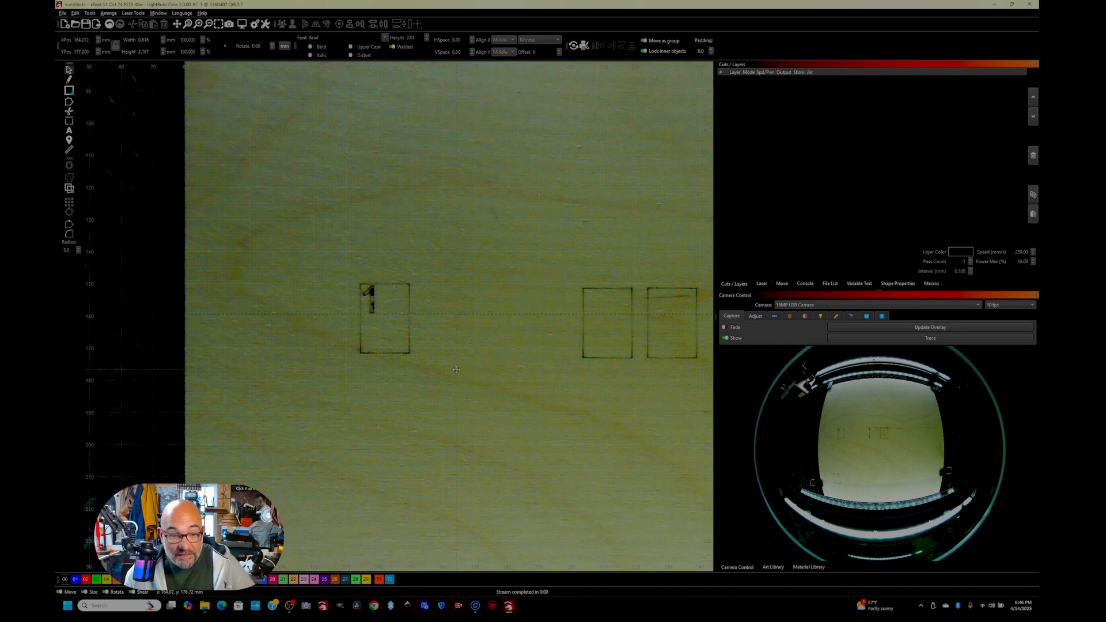
left_click(69, 79)
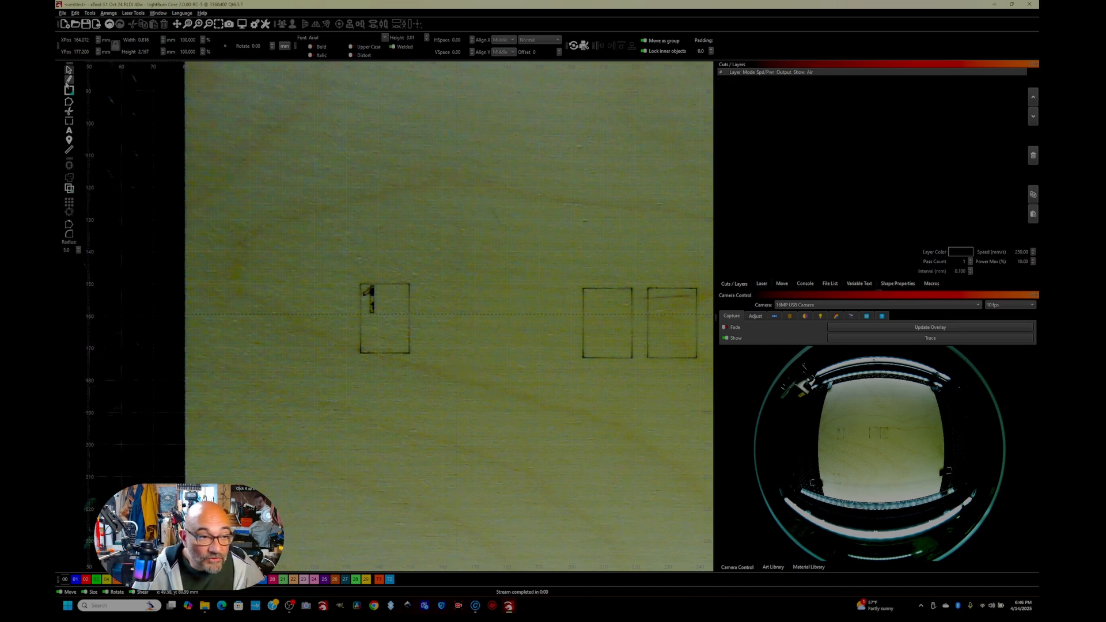
left_click(464, 129)
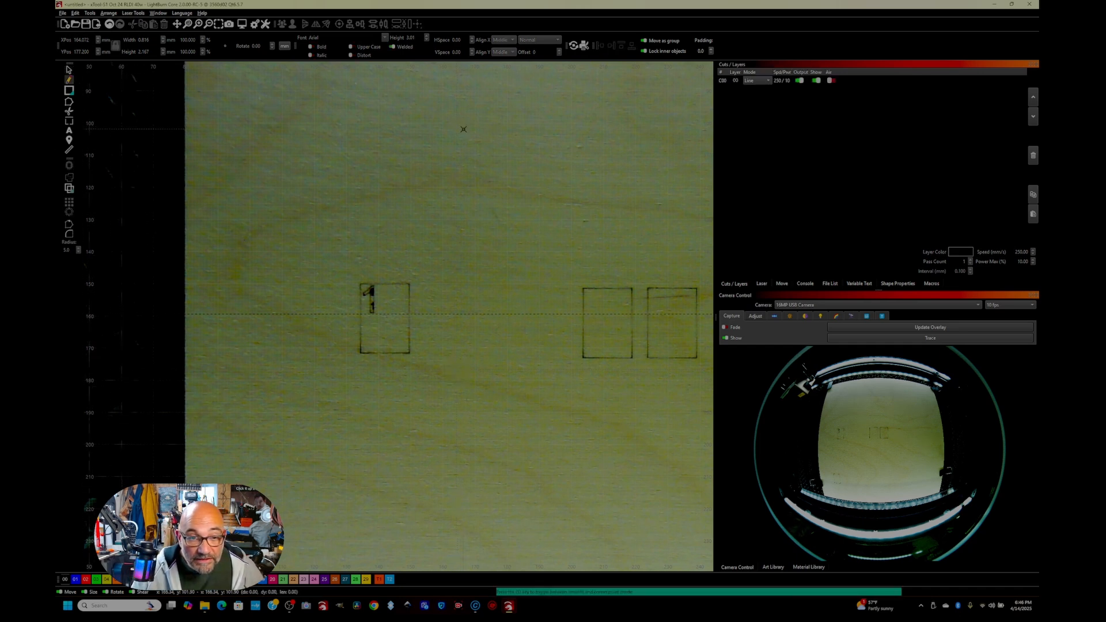
left_click(464, 280)
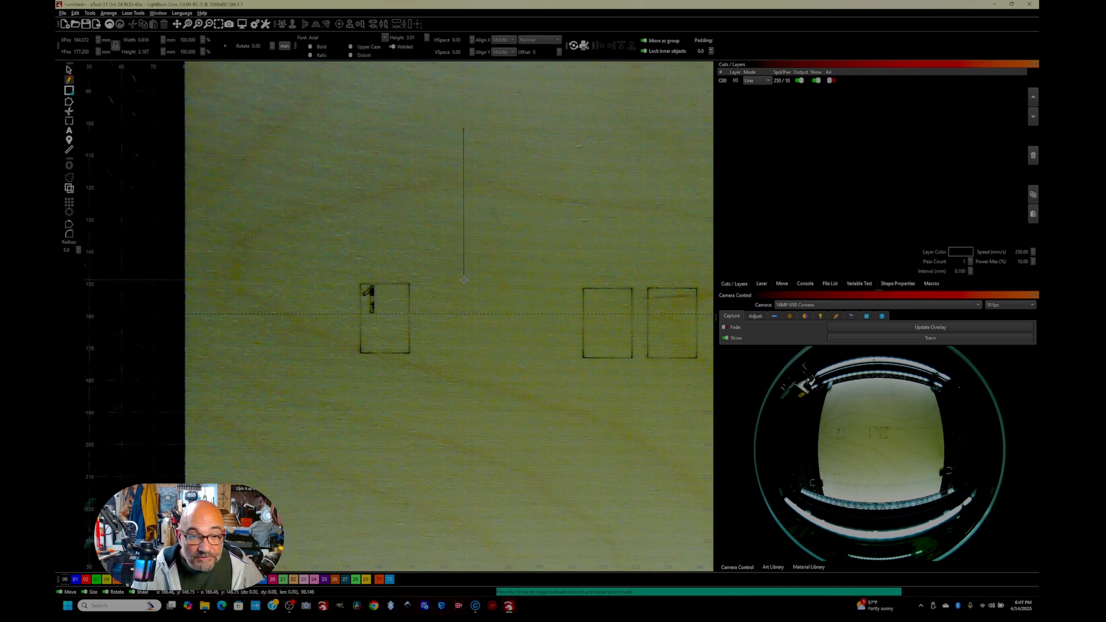
left_click(629, 127)
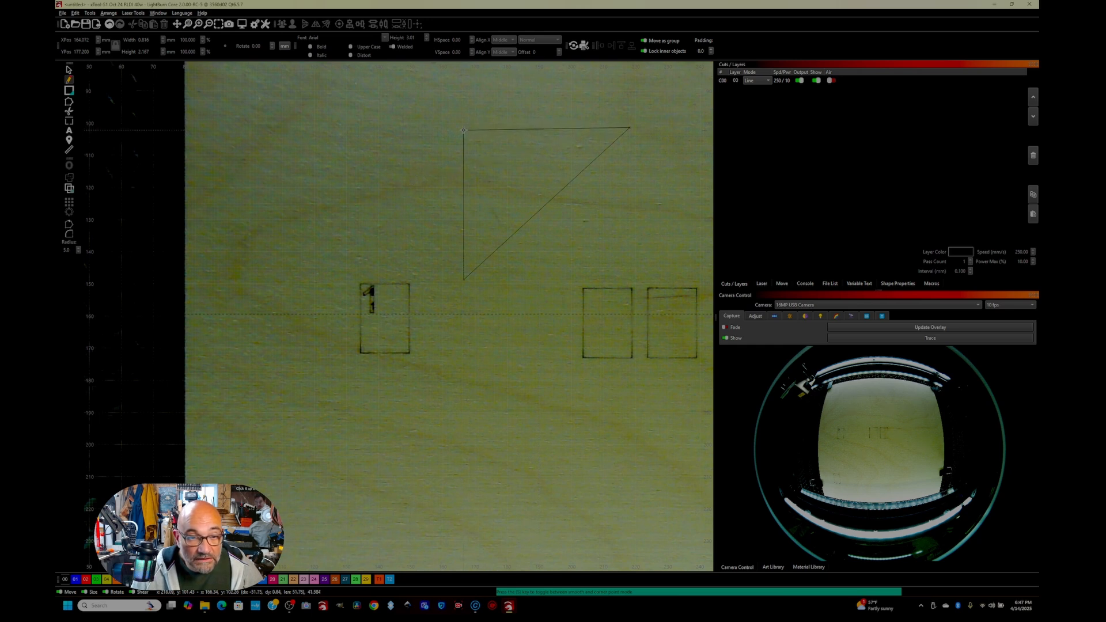
left_click(464, 127)
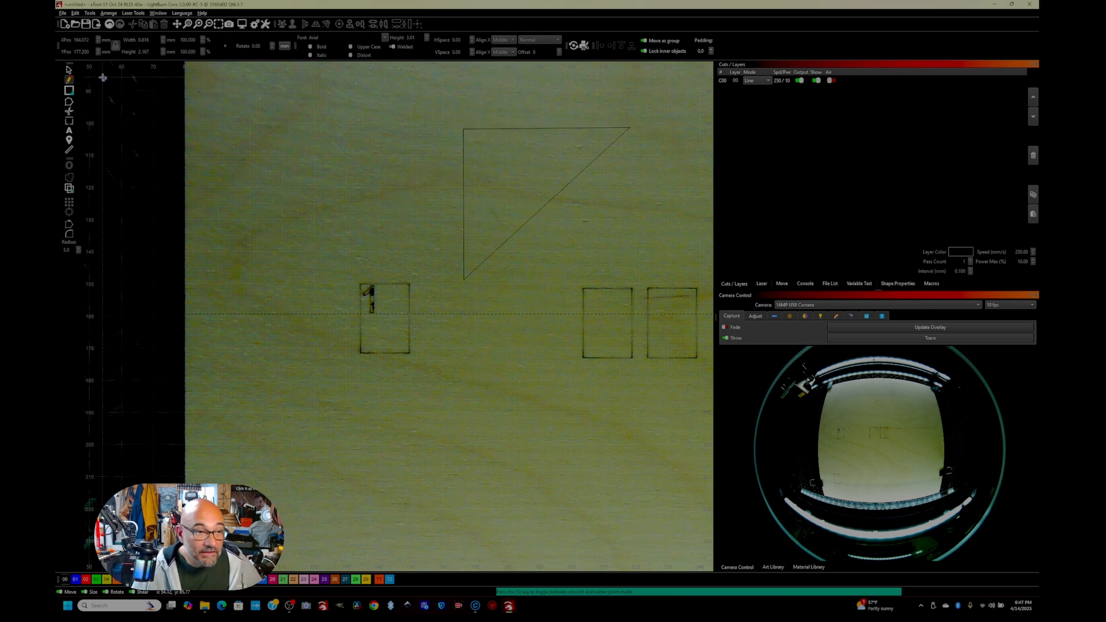
- Draw an ellipse about 9 by 8 mm around the triangle's upper-left corner
left_click(70, 92)
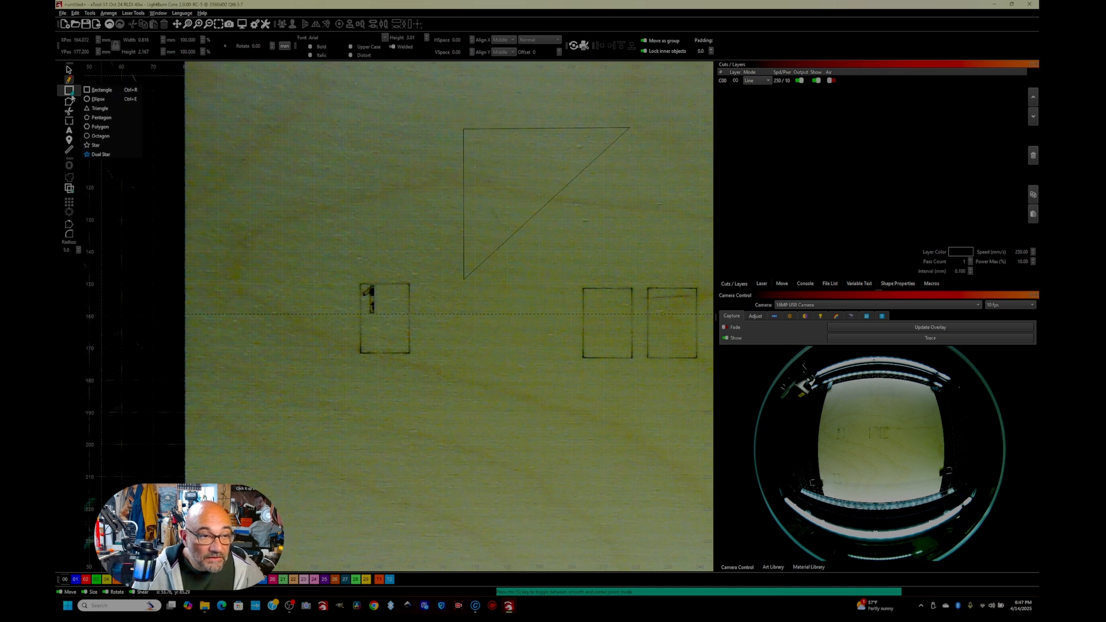
left_click(97, 99)
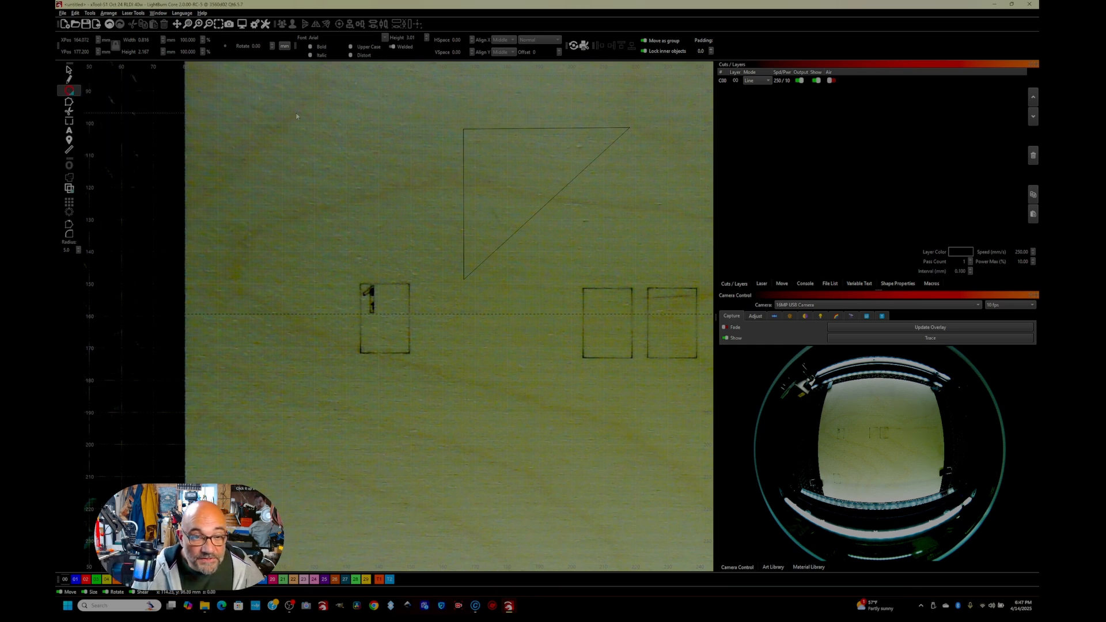
left_click_drag(451, 118, 463, 136)
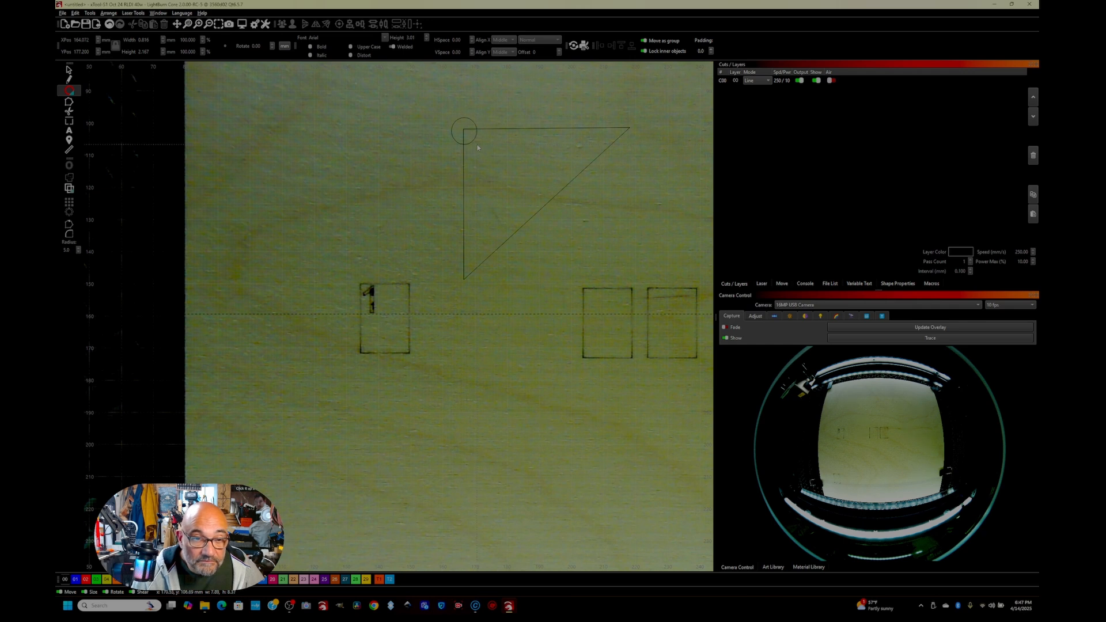
key("Escape")
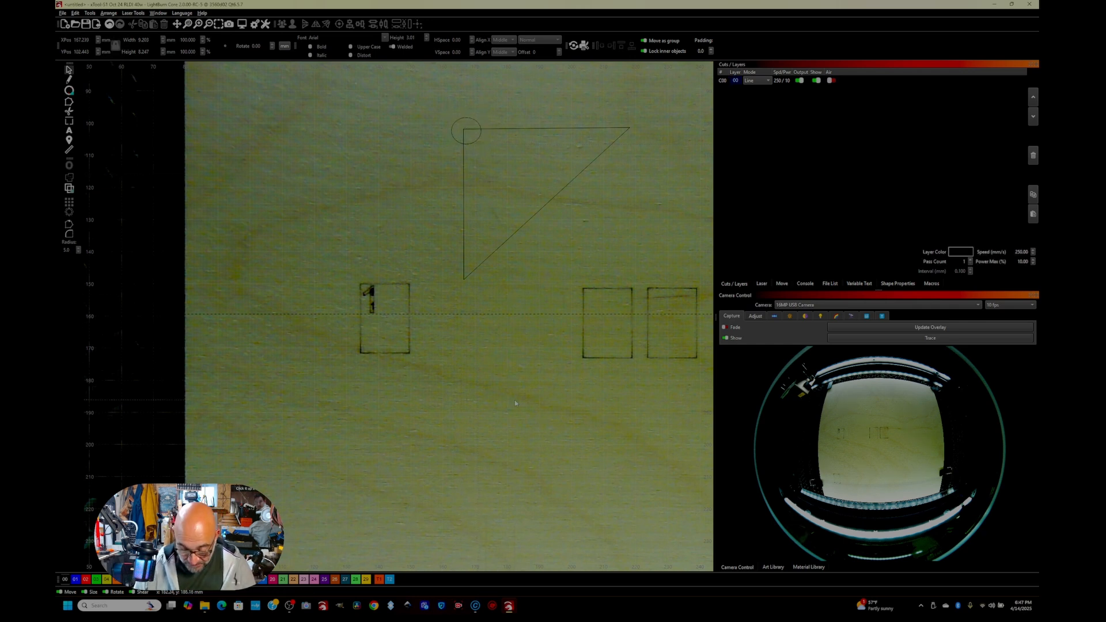
- Check the cut preview and run the laser job to engrave the triangle and ellipse, accepting the start checklist
key("alt+p")
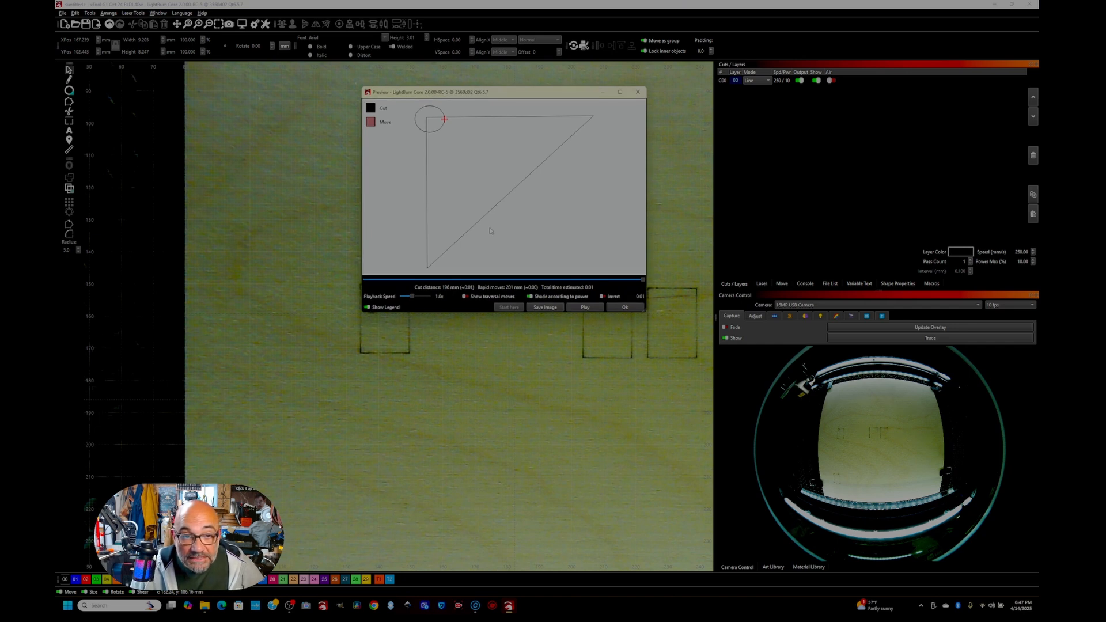
left_click(638, 92)
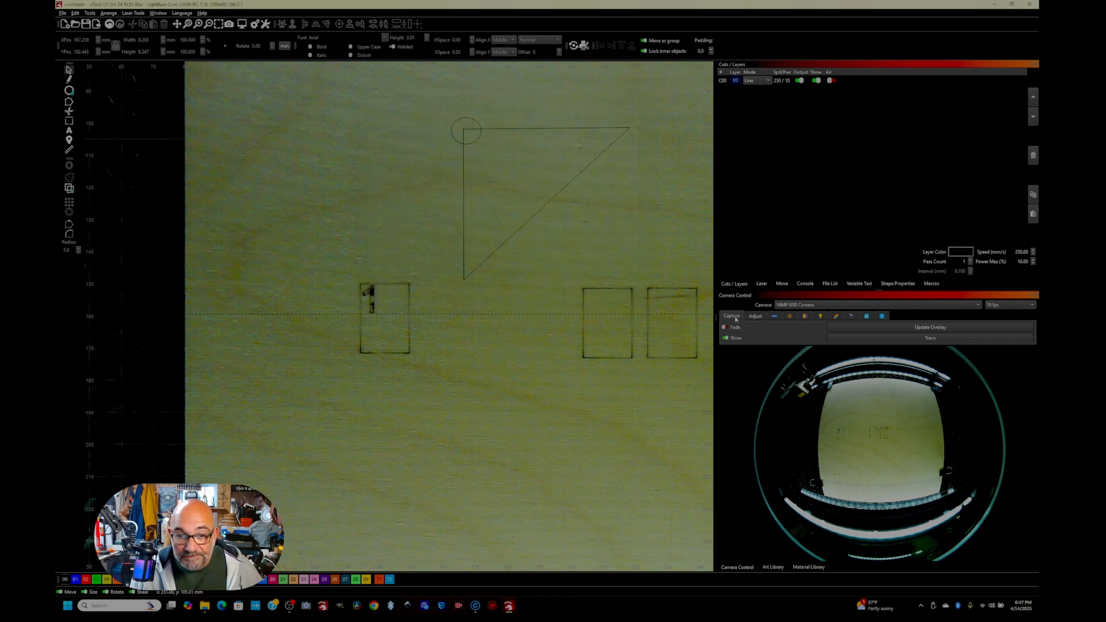
left_click(758, 285)
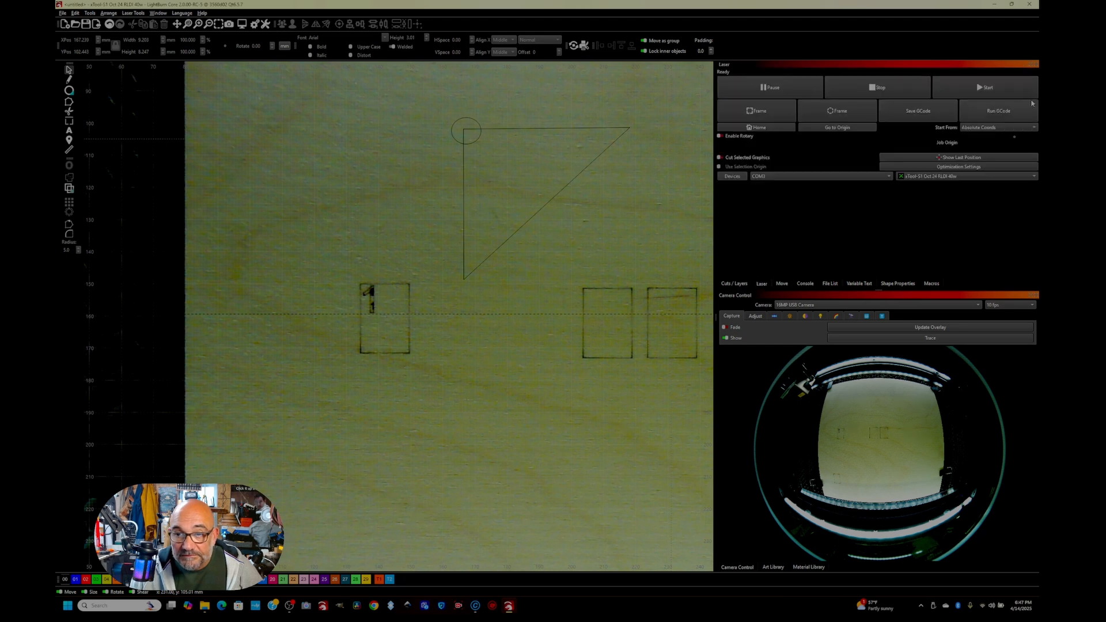
left_click(1015, 91)
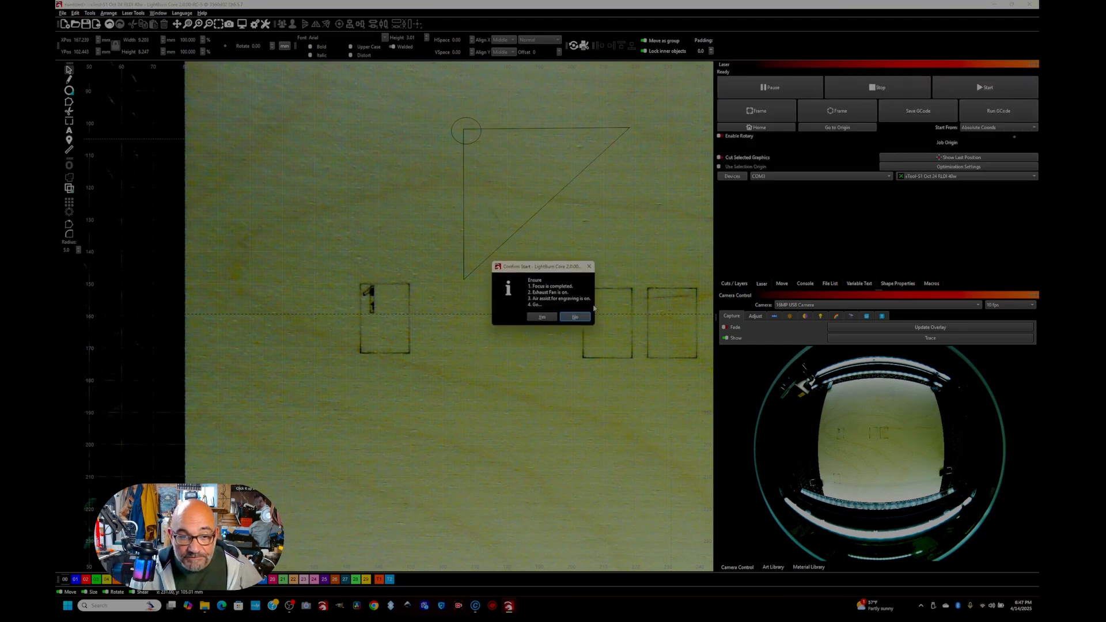
left_click(541, 317)
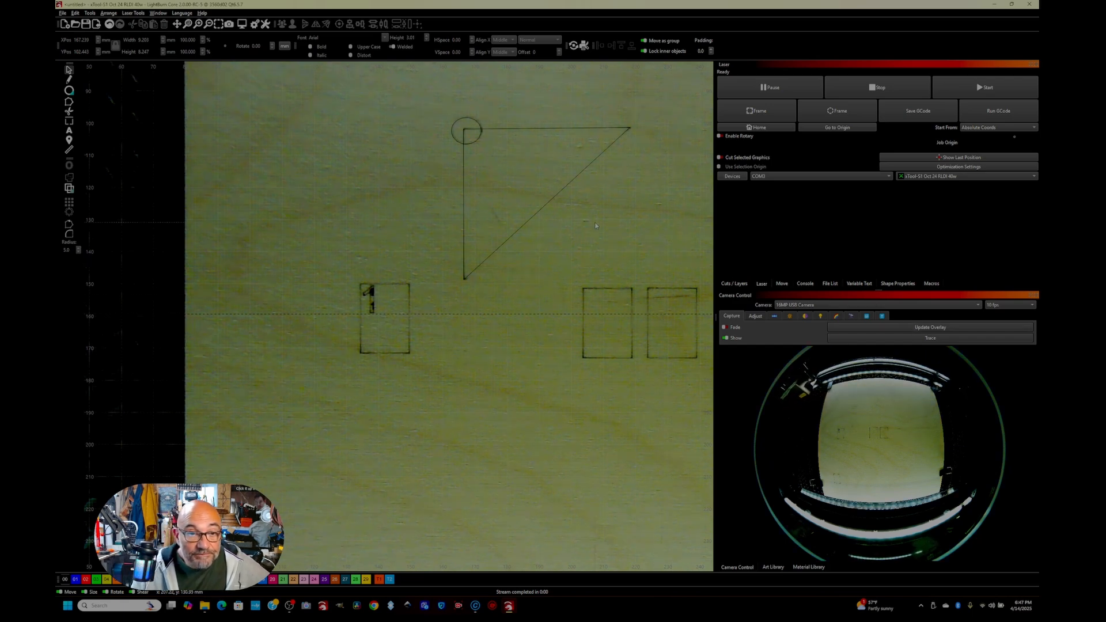
- Inspect how the engraved triangle and ellipse line up with their drawn outlines on the camera overlay
scroll(472, 186, "up", 3)
scroll(484, 194, "down", 4)
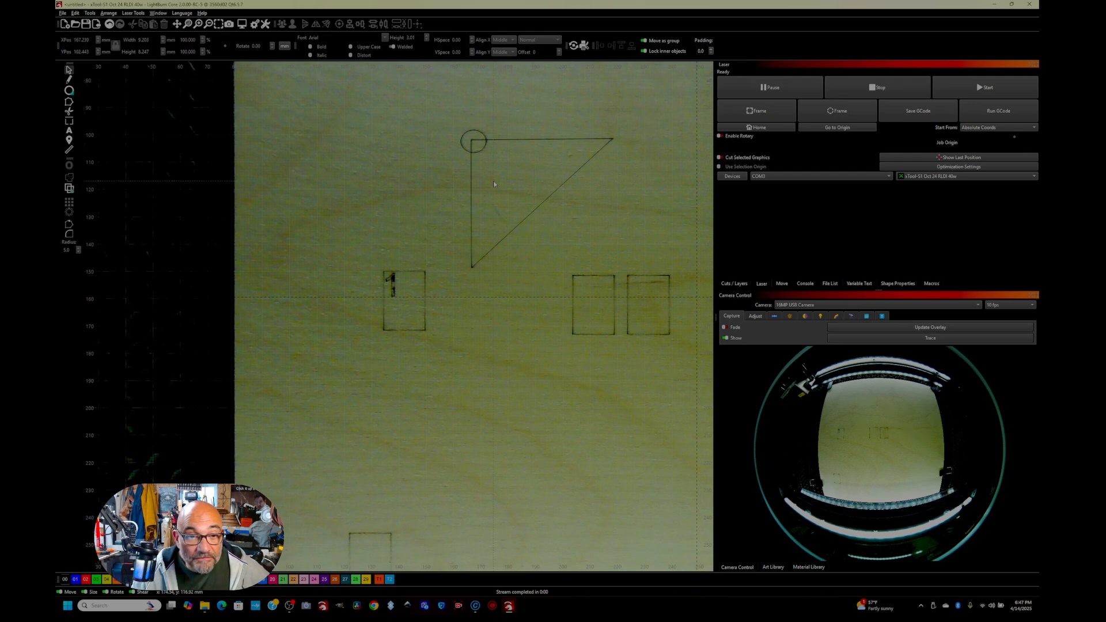
scroll(493, 184, "up", 2)
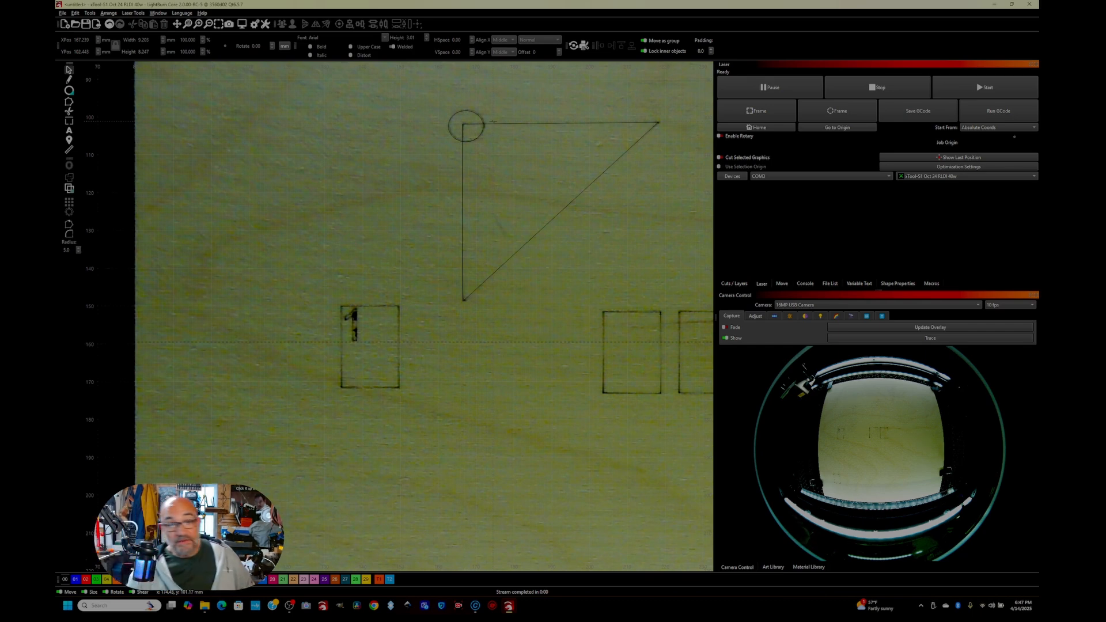
scroll(480, 151, "up", 3)
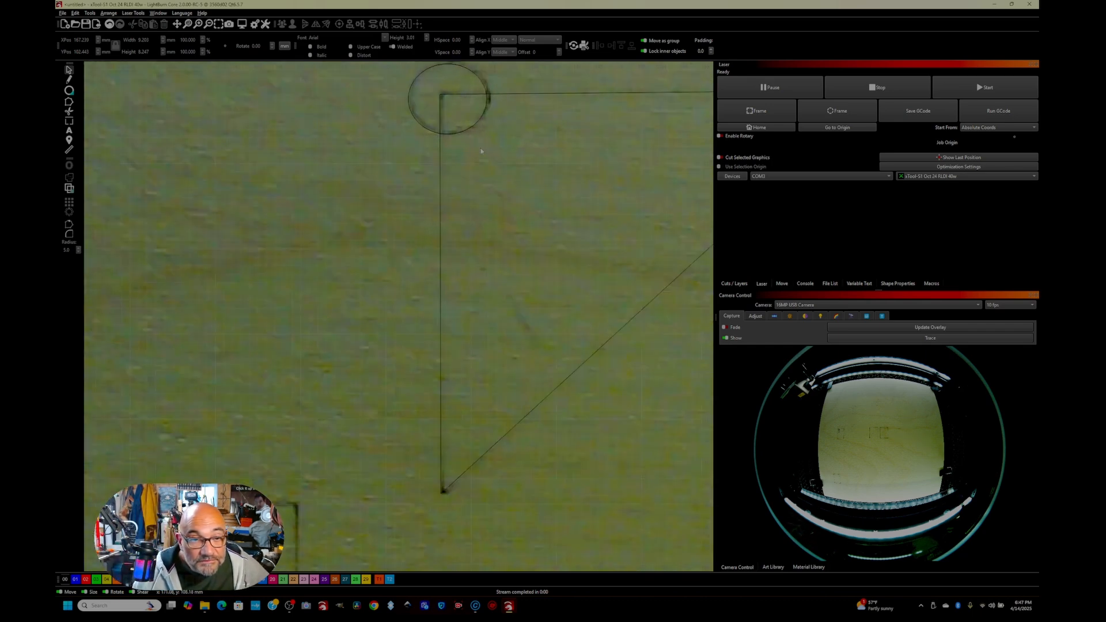
scroll(481, 151, "down", 4)
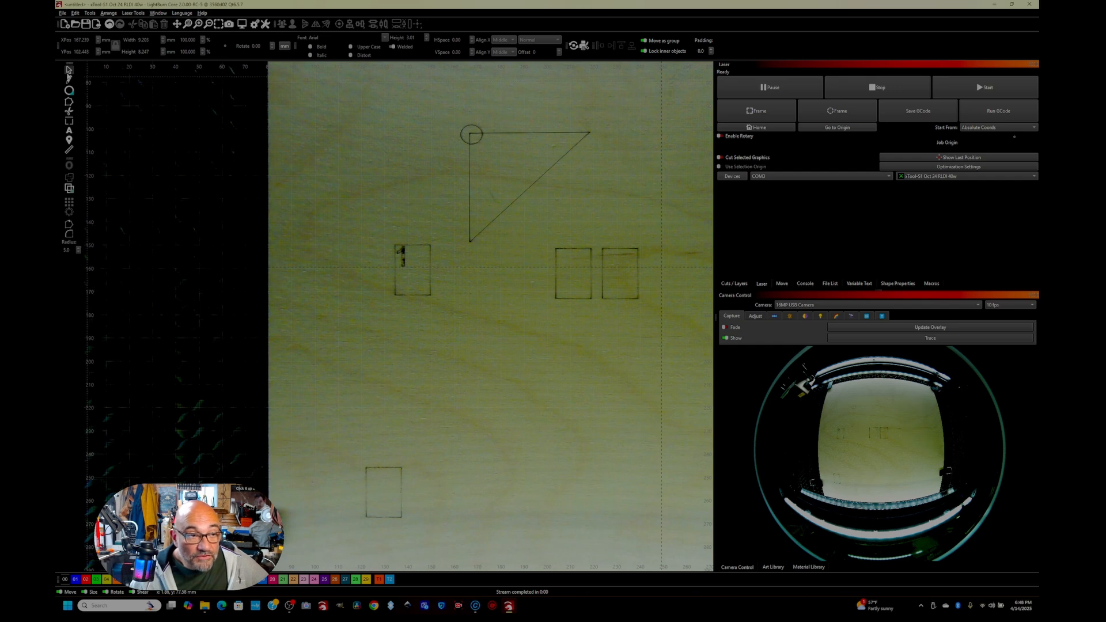
- Delete the drawn triangle and ellipse, and draw a 37 mm line from the engraved triangle's lower corner to the nearest right-hand rectangle's upper-left corner
left_click_drag(442, 110, 614, 297)
key("Delete")
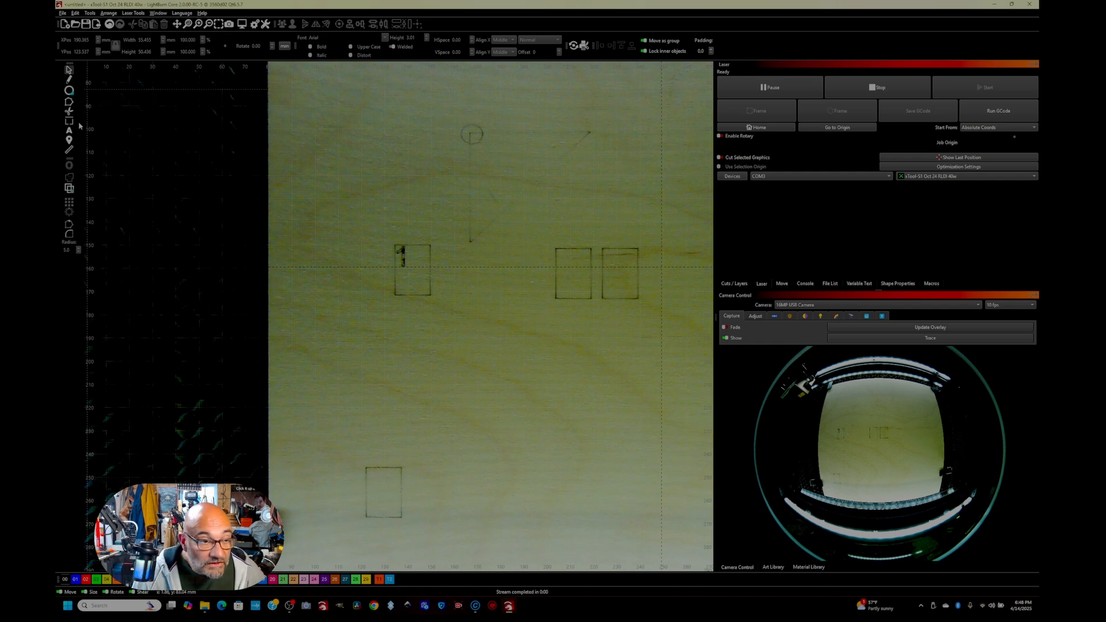
left_click(69, 79)
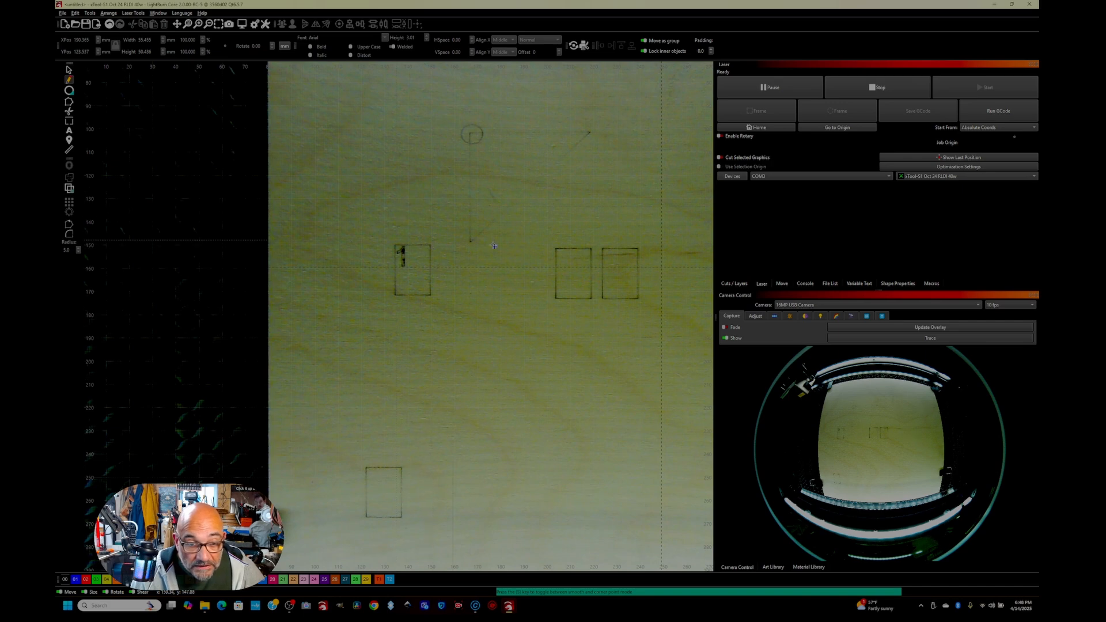
scroll(493, 245, "up", 3)
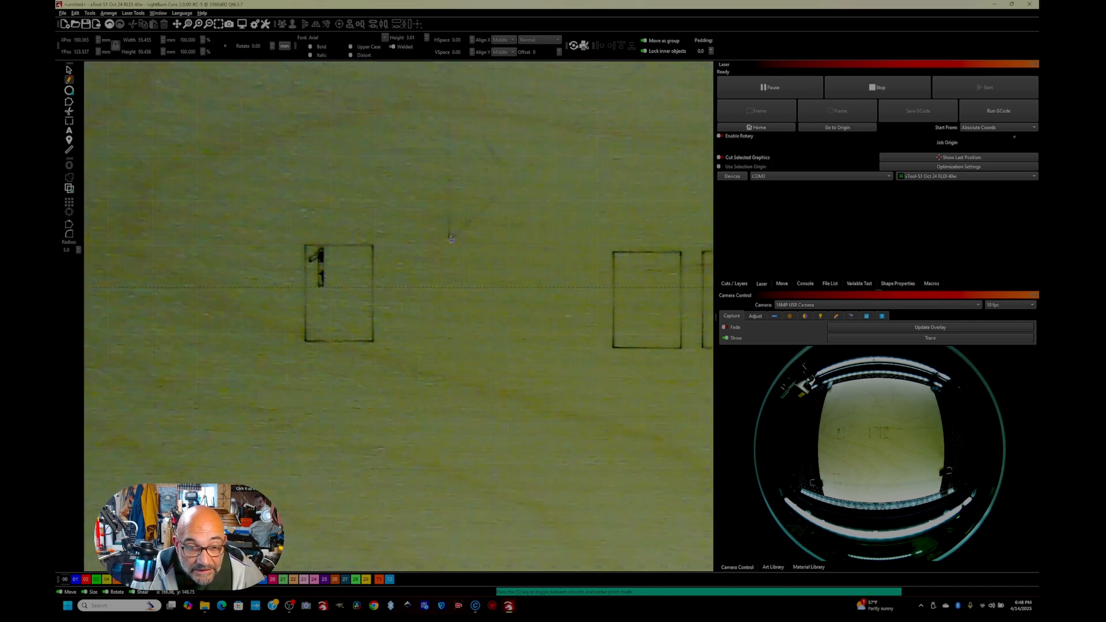
scroll(449, 239, "up", 3)
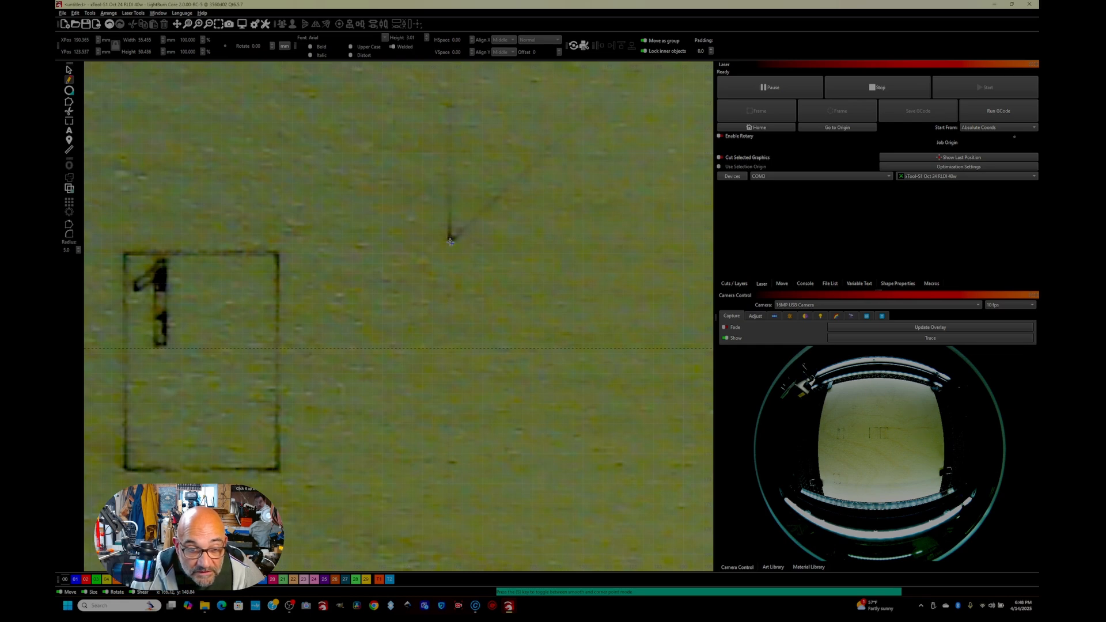
scroll(450, 239, "down", 5)
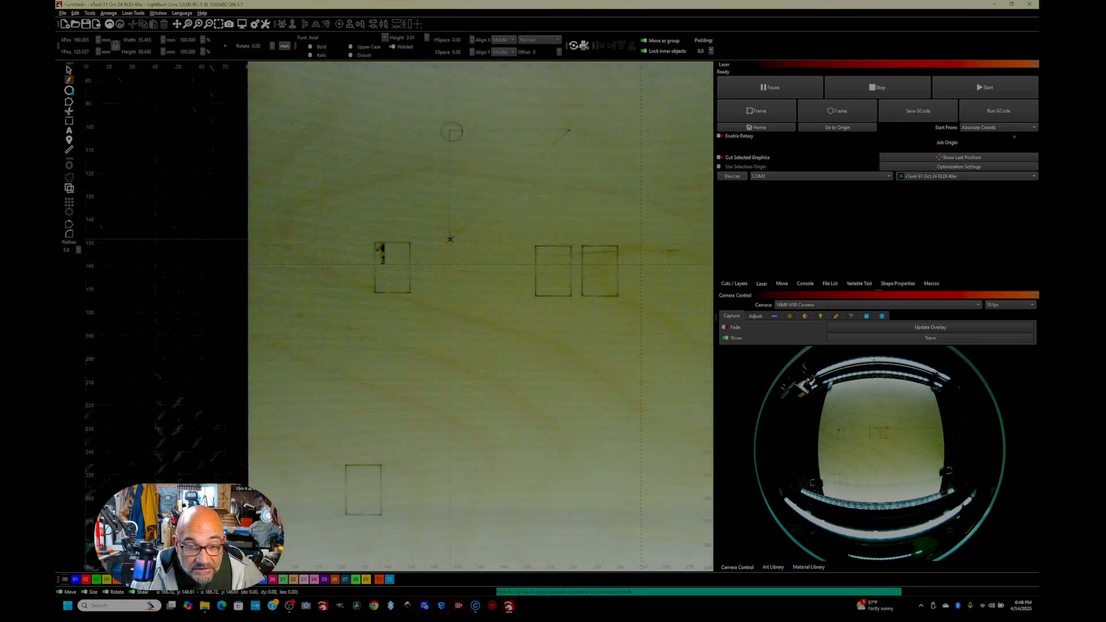
scroll(534, 246, "up", 5)
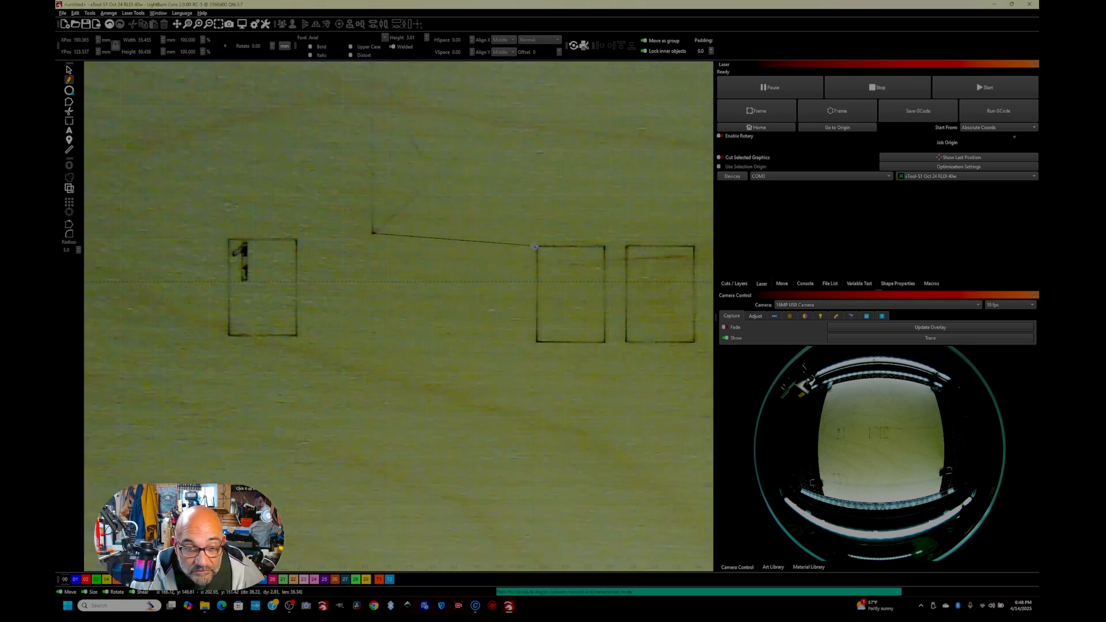
scroll(534, 247, "up", 3)
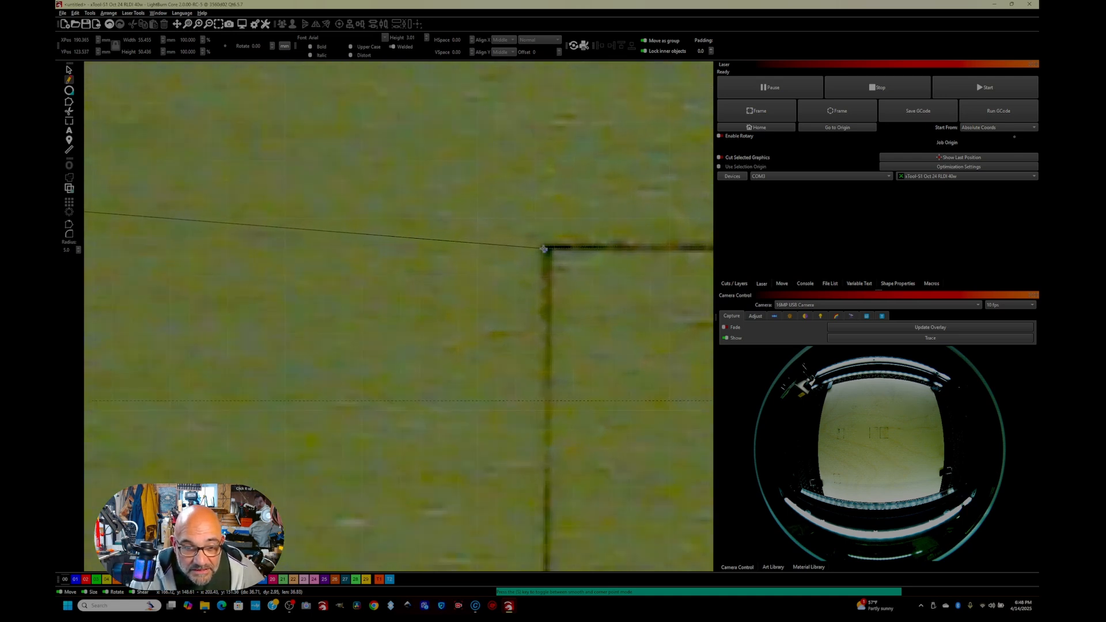
left_click(543, 247)
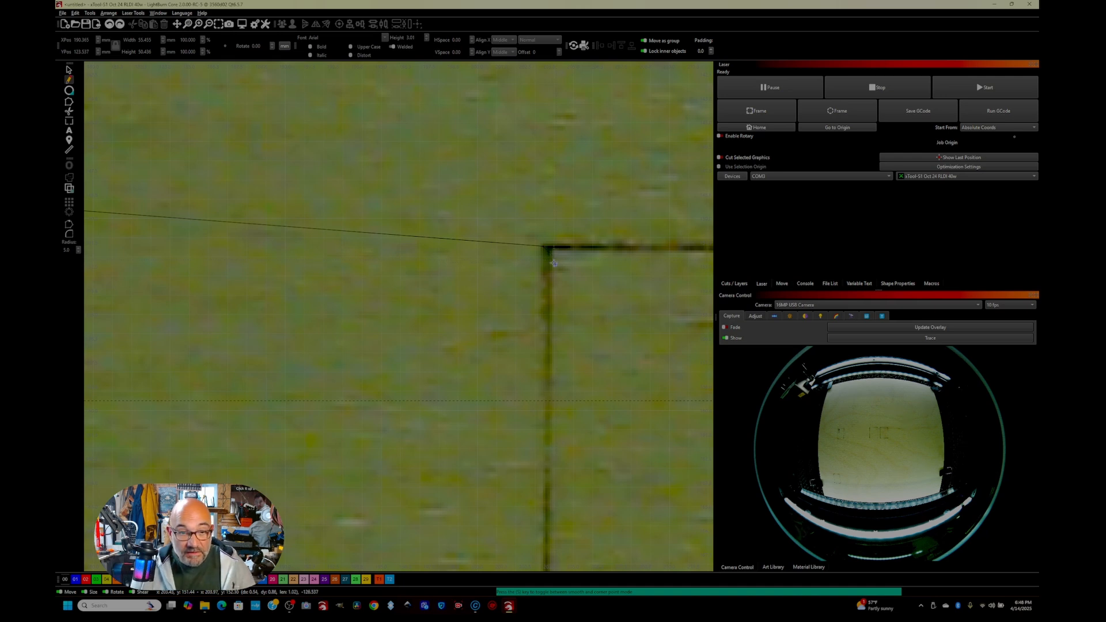
- Preview the cut path of the connecting line
scroll(379, 275, "down", 1)
scroll(378, 275, "down", 1)
key("alt+p")
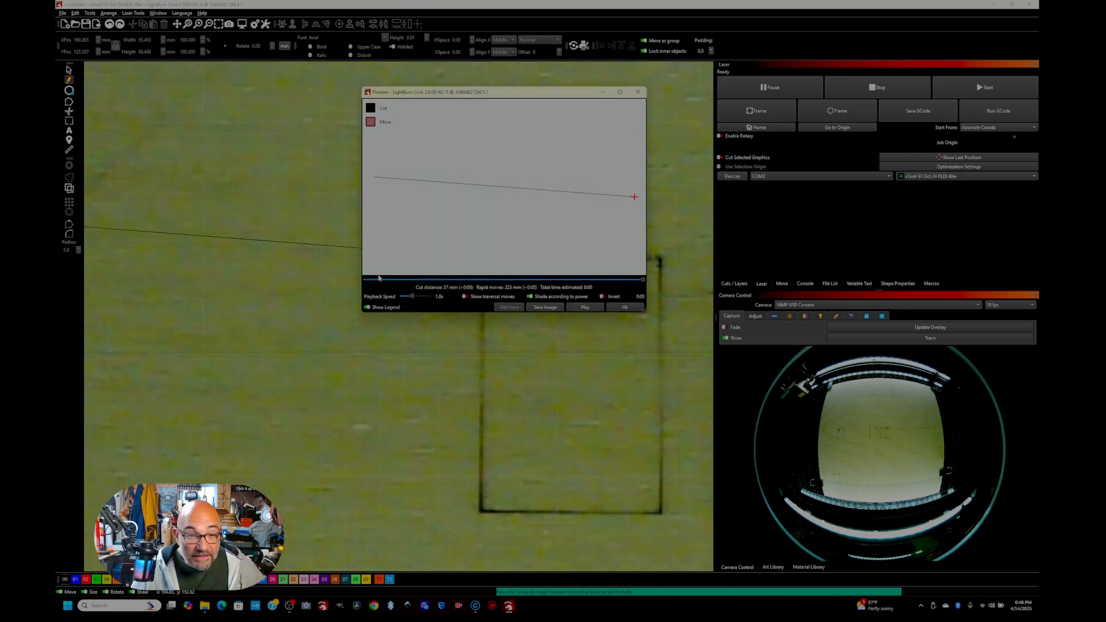
- Run the laser job to engrave the connecting line, accepting the start checklist, and check its ends against the engraved corners on the overlay
left_click(638, 91)
left_click(972, 82)
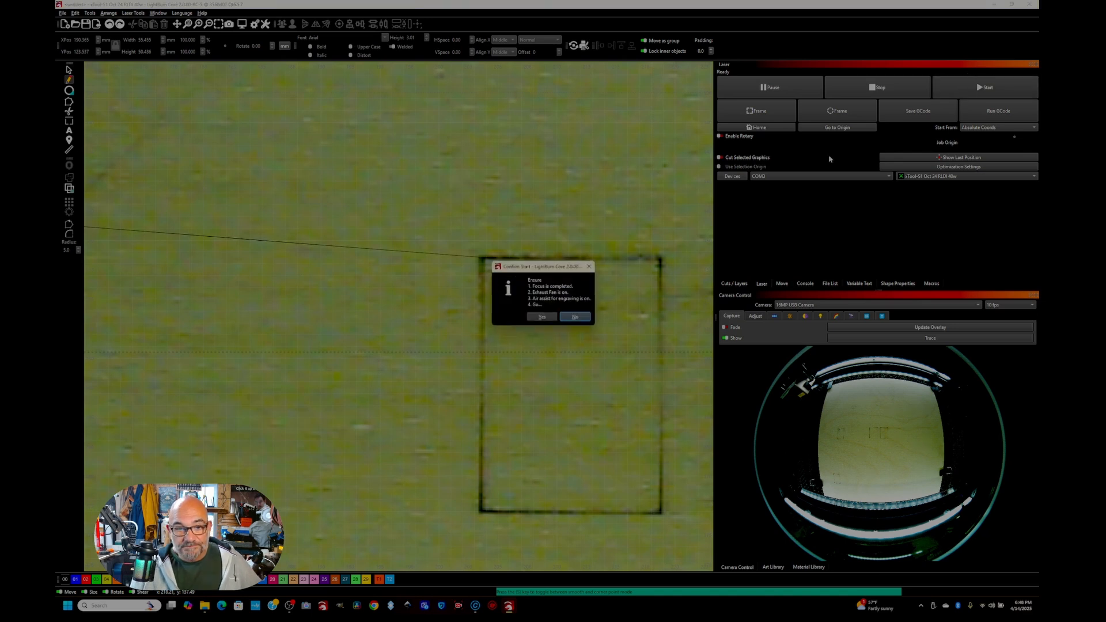
left_click(539, 317)
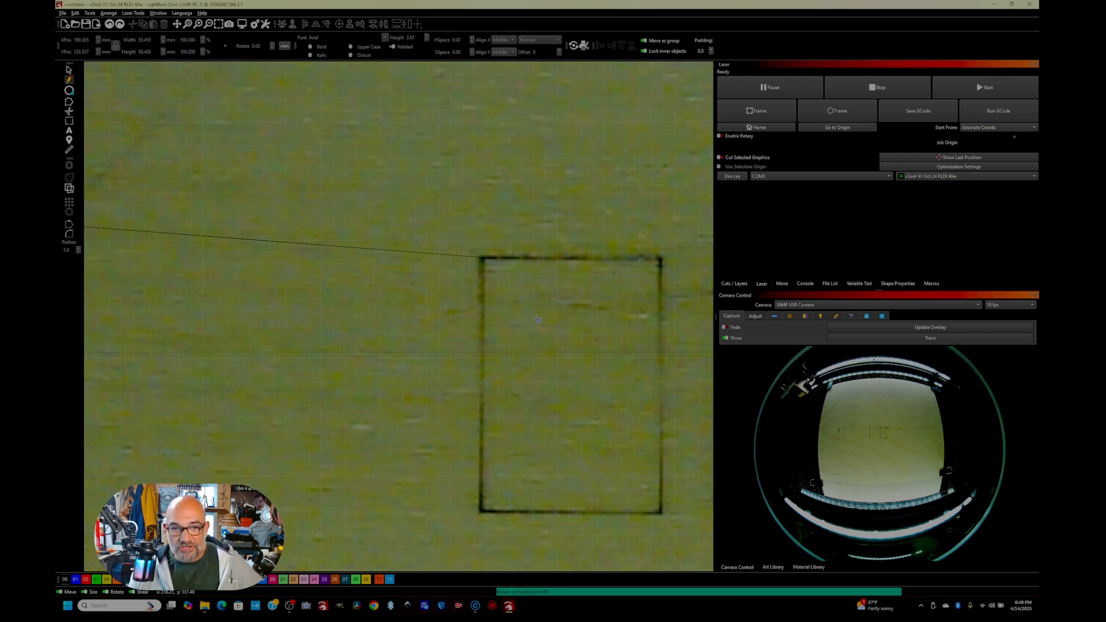
scroll(336, 304, "down", 4)
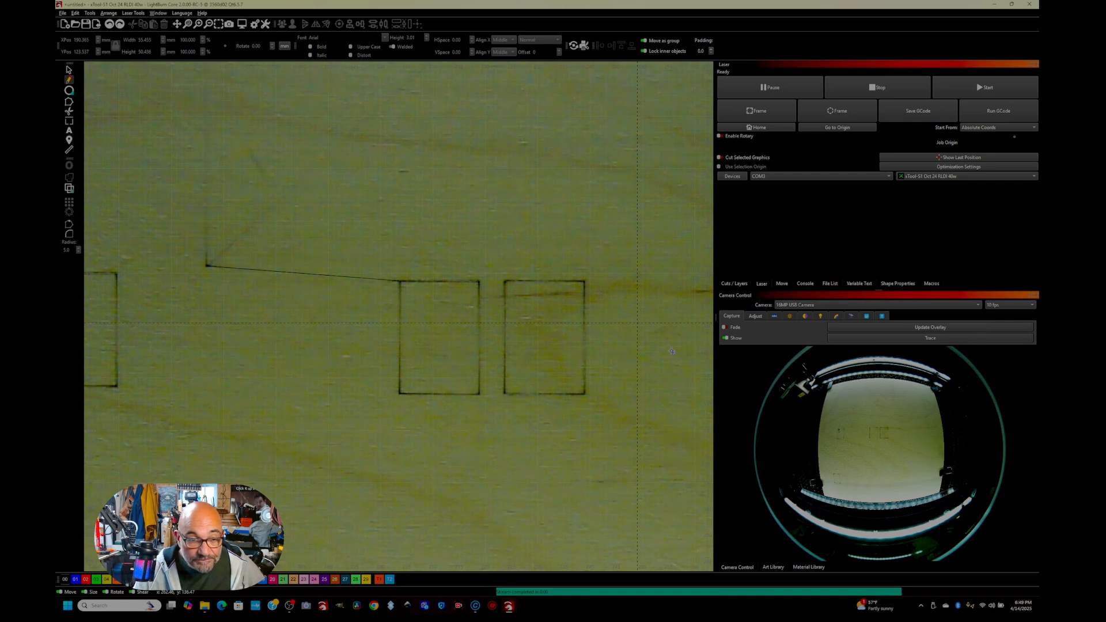
scroll(316, 377, "up", 4)
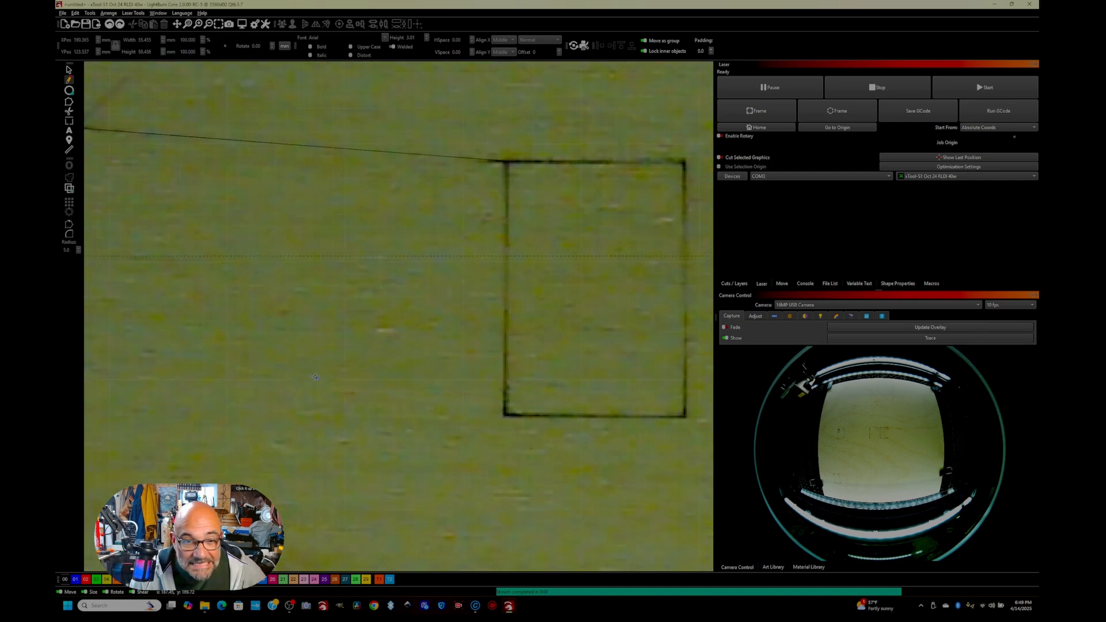
left_click_drag(334, 329, 527, 364)
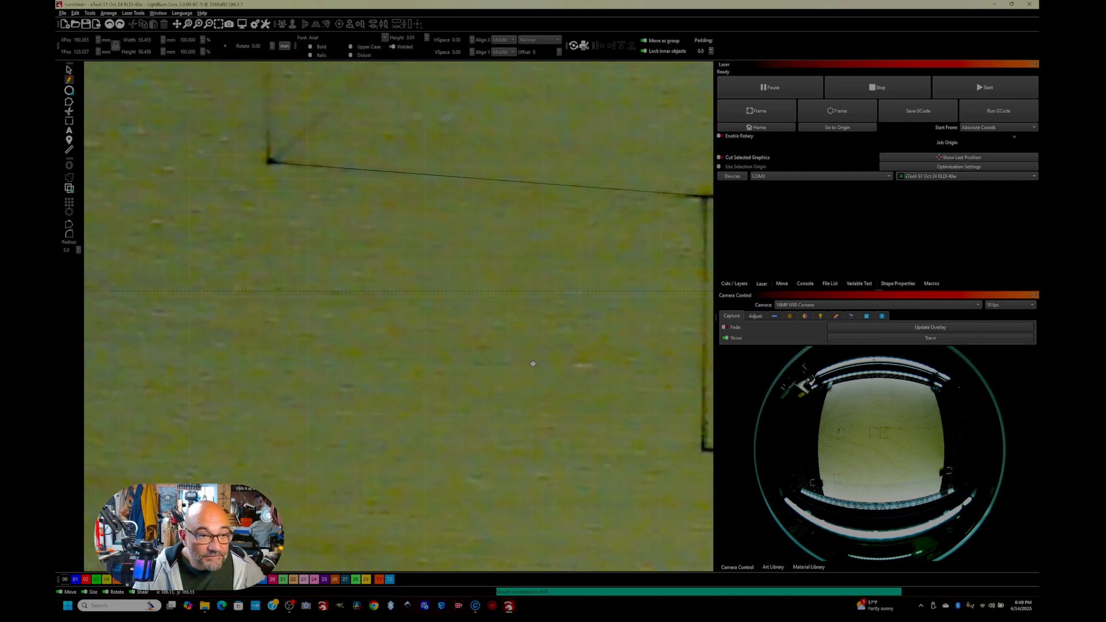
- Save the camera's X and Y shift adjustment and export the camera settings to the existing file RLD 3mm Xand Y shift41425.lbcm
left_click(755, 316)
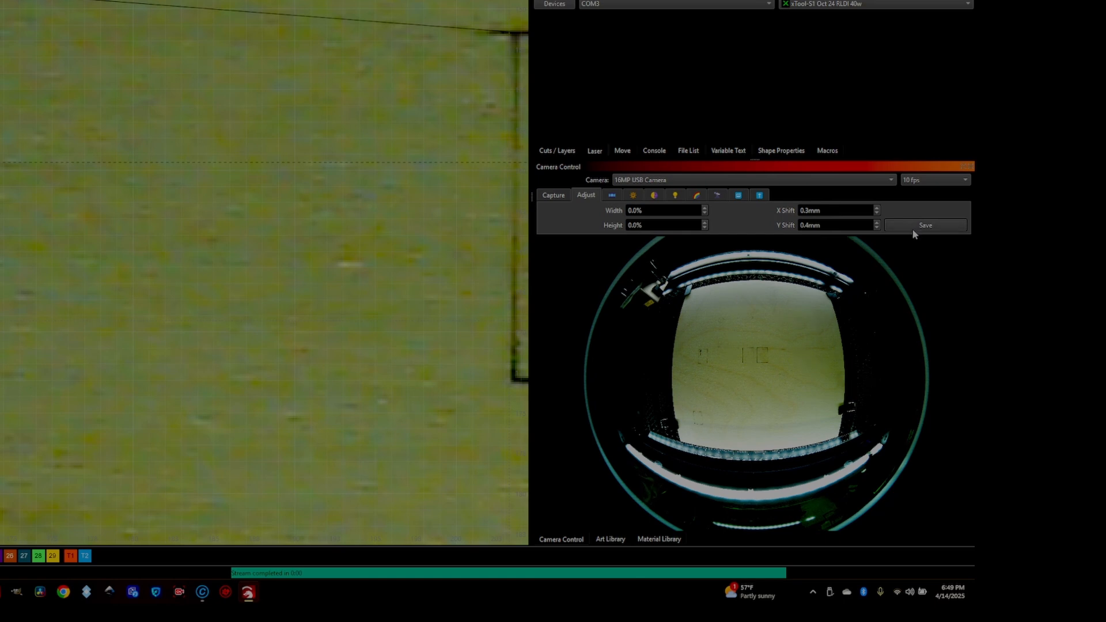
left_click(996, 338)
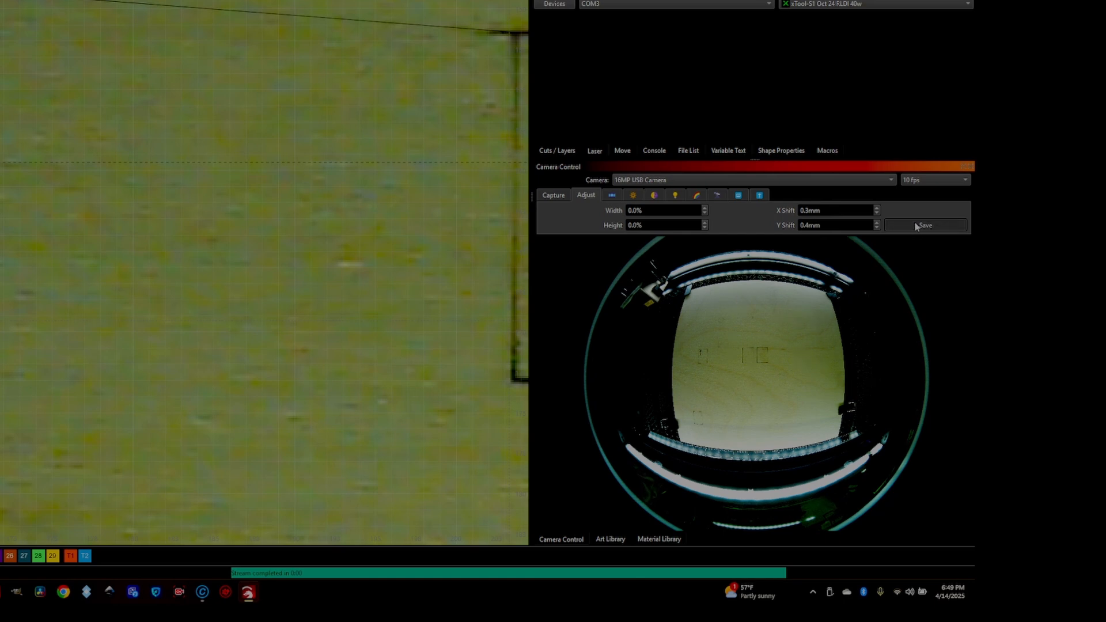
right_click(740, 349)
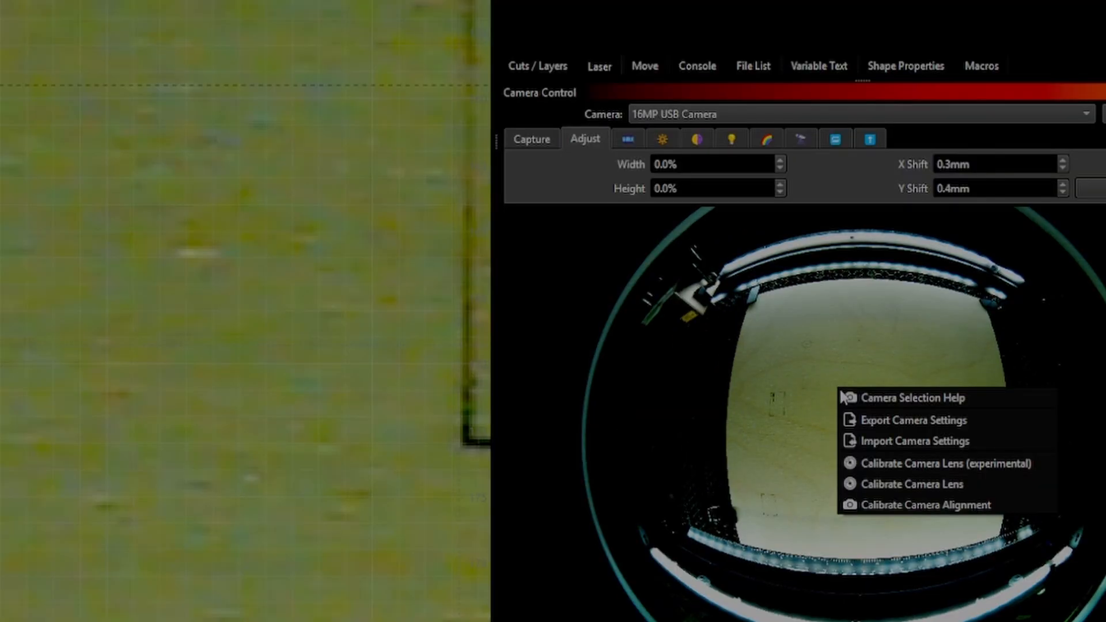
left_click(870, 422)
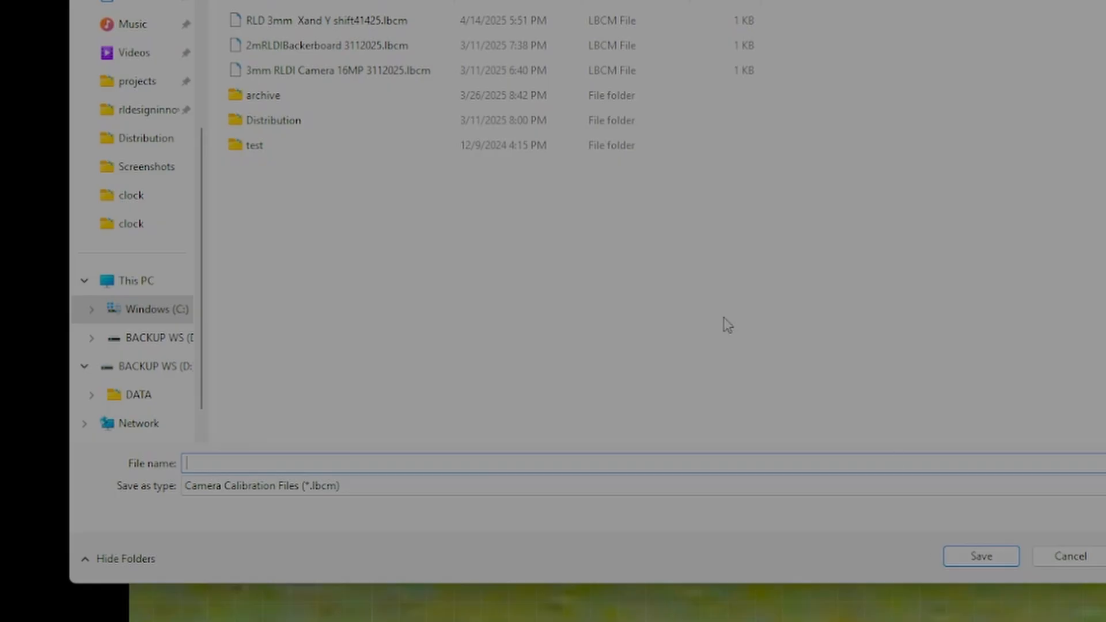
left_click(355, 23)
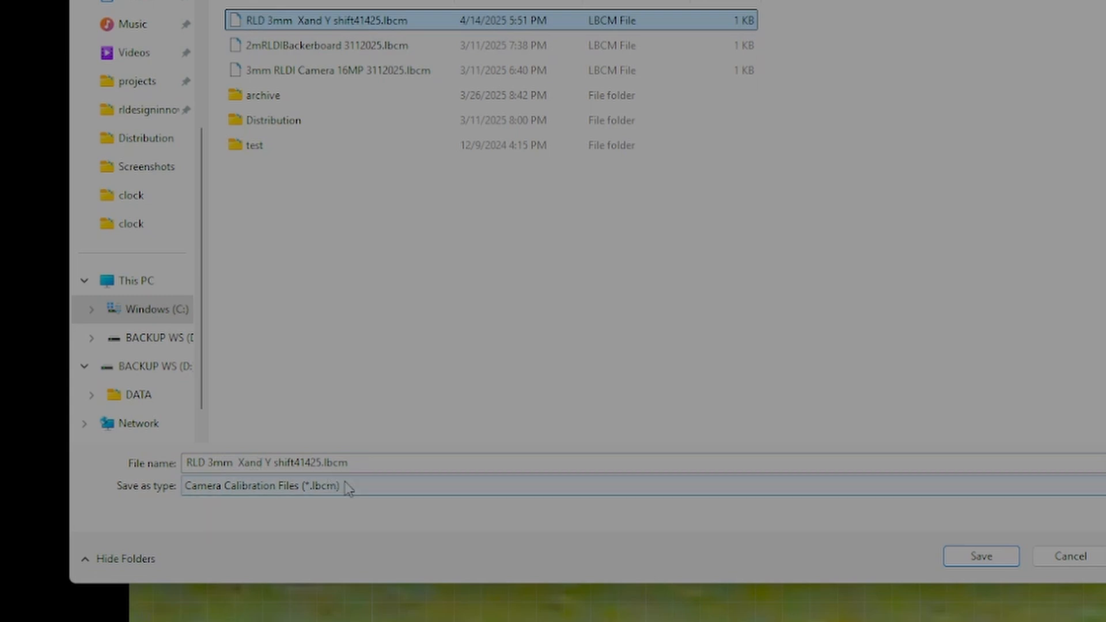
left_click(982, 556)
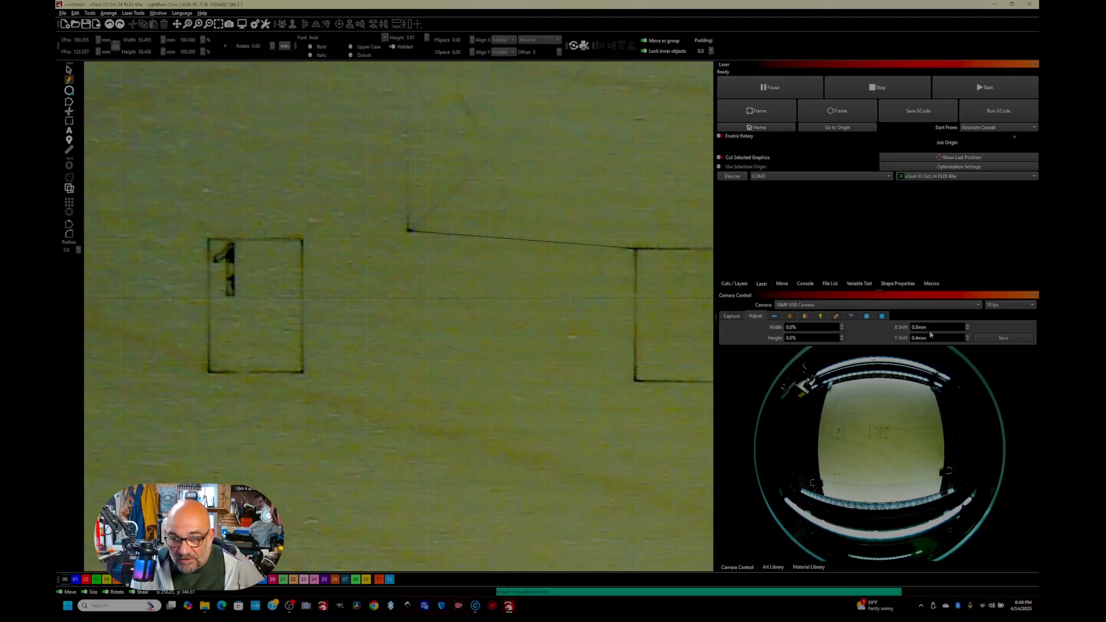
- Set the camera overlay's X shift to 10 mm and Y shift to 20 mm, and save the adjustment
left_click_drag(930, 327, 913, 327)
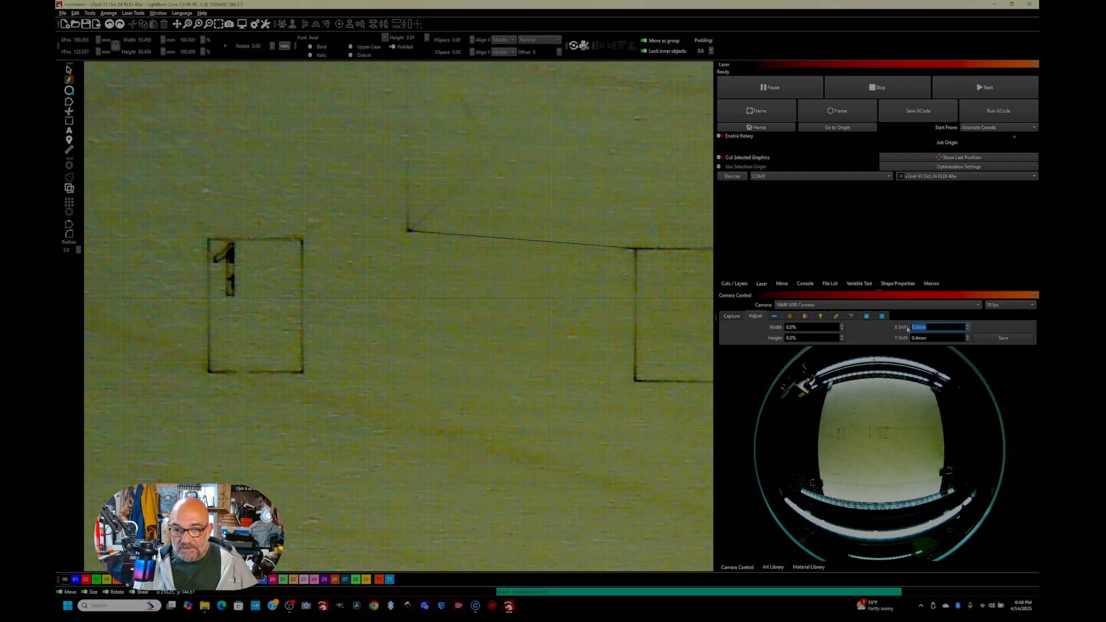
type("10")
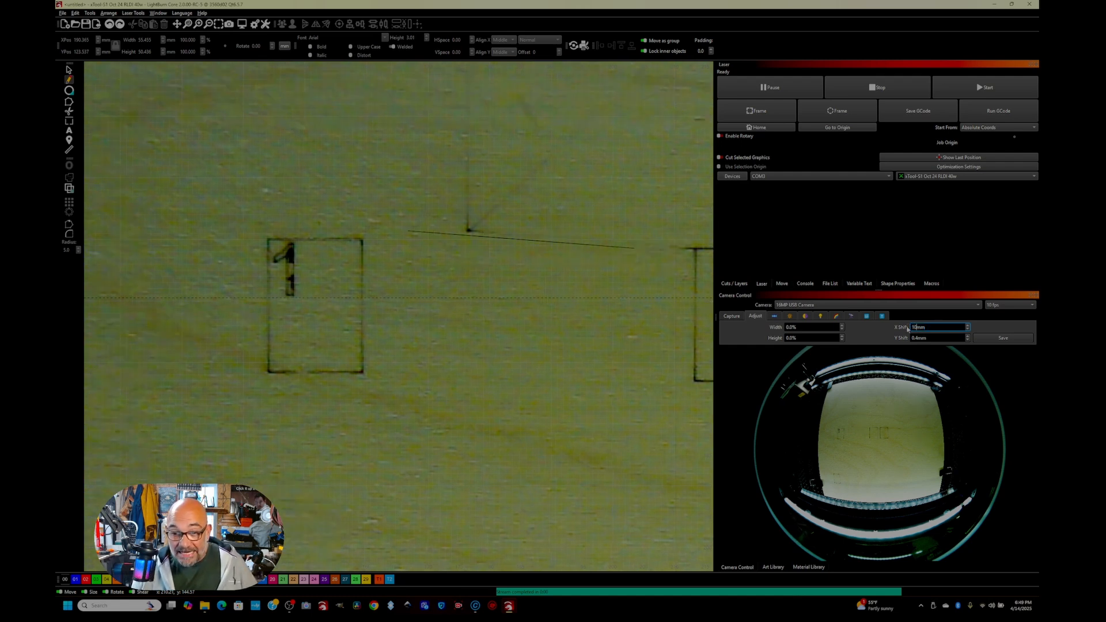
left_click(913, 338)
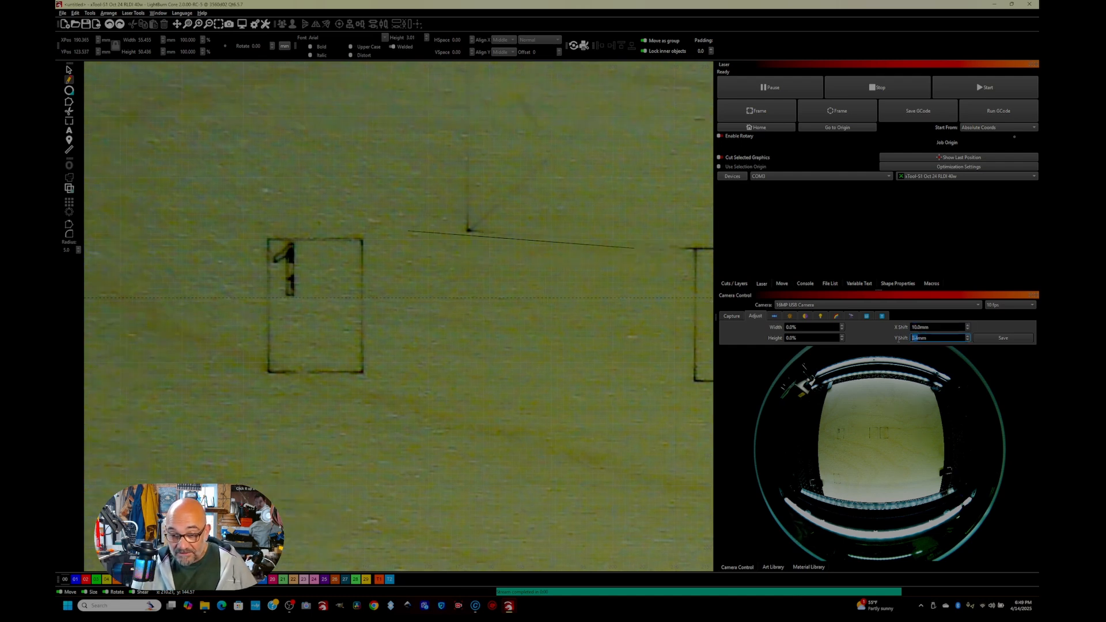
type("20")
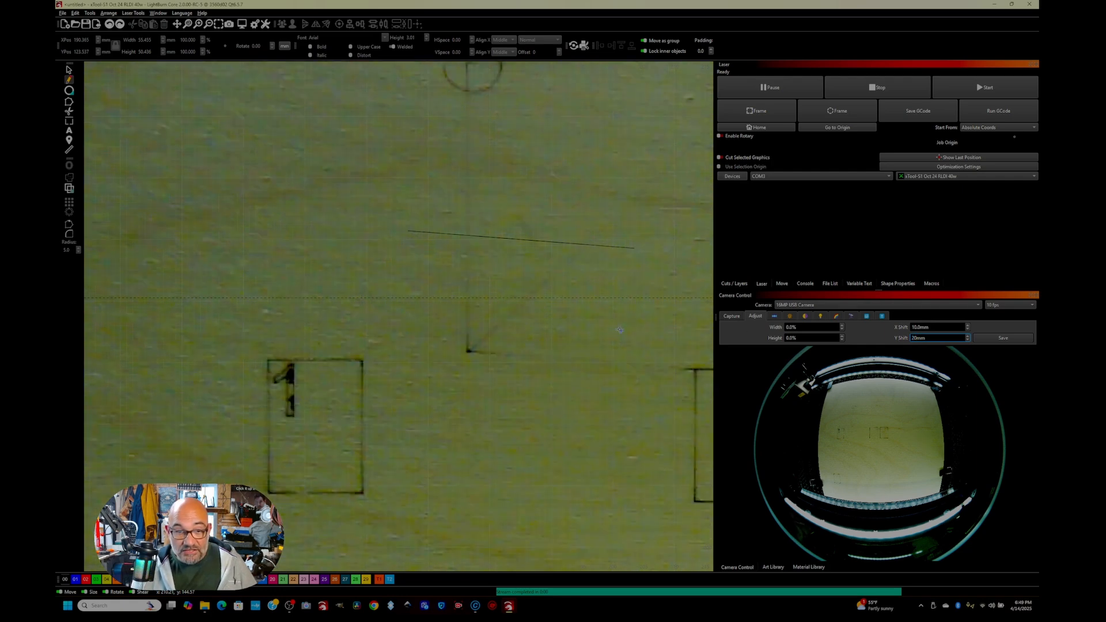
scroll(614, 327, "down", 3)
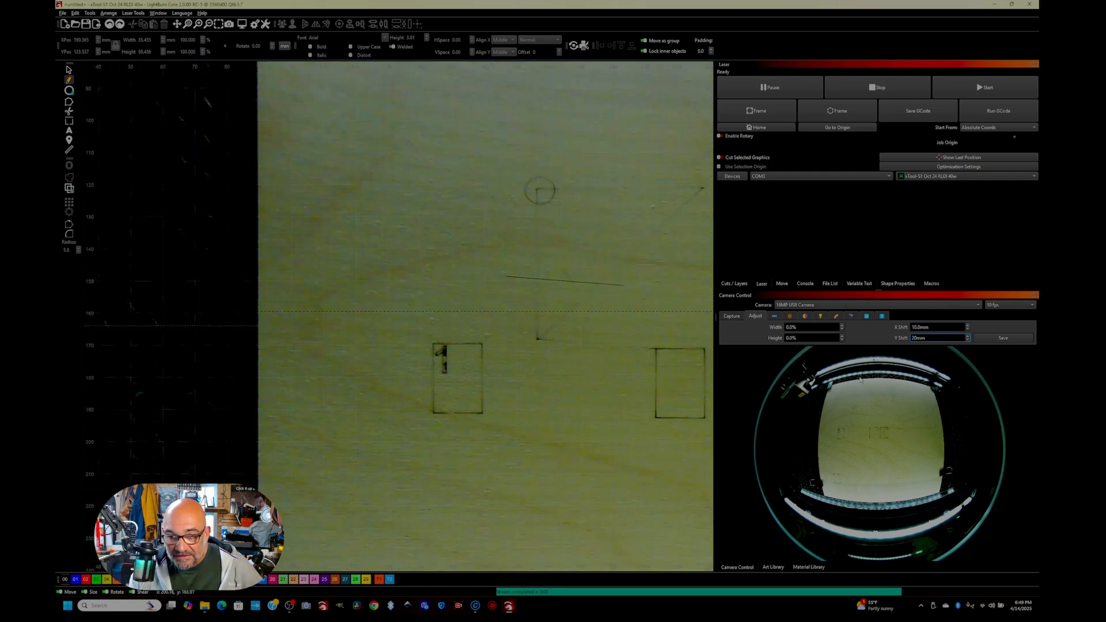
left_click(1007, 339)
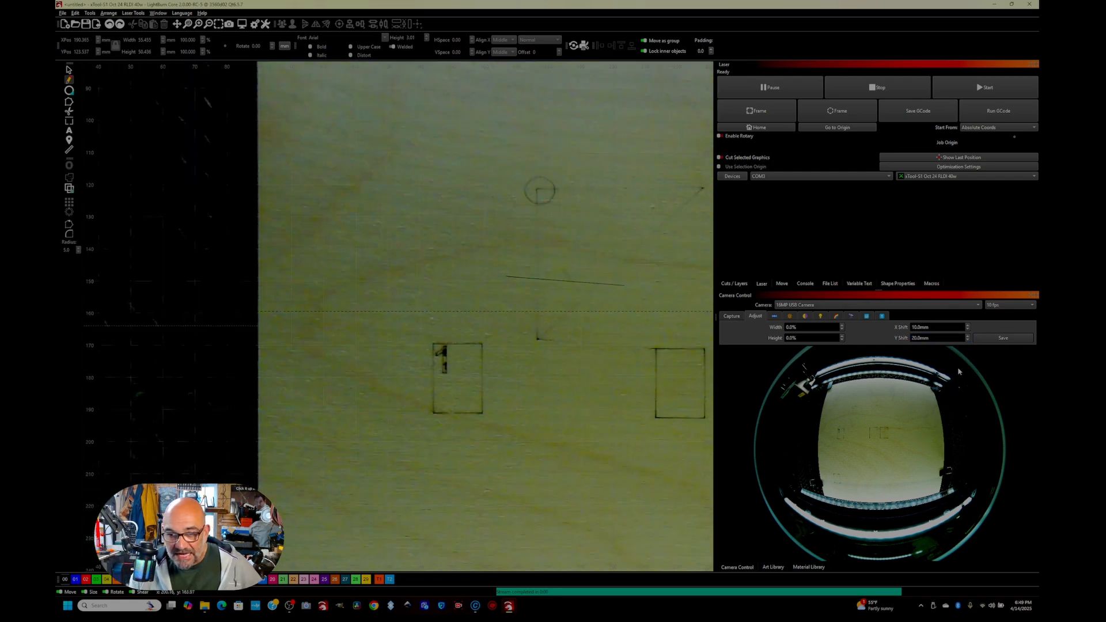
- Import the camera settings from RLD 3mm Xand Y shift41425.lbcm
right_click(847, 425)
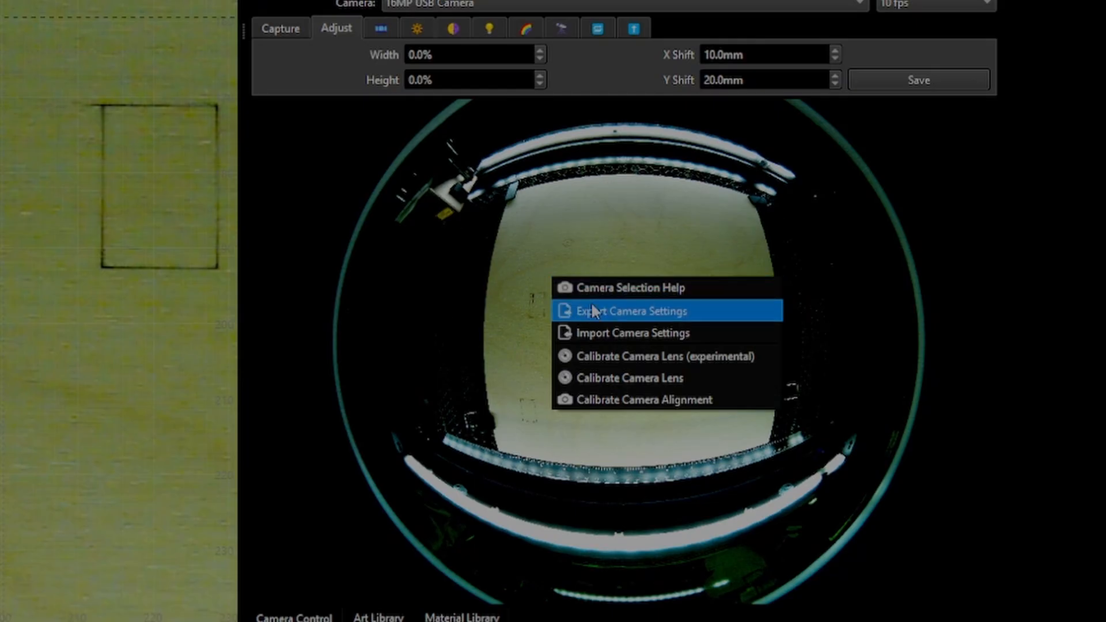
left_click(625, 336)
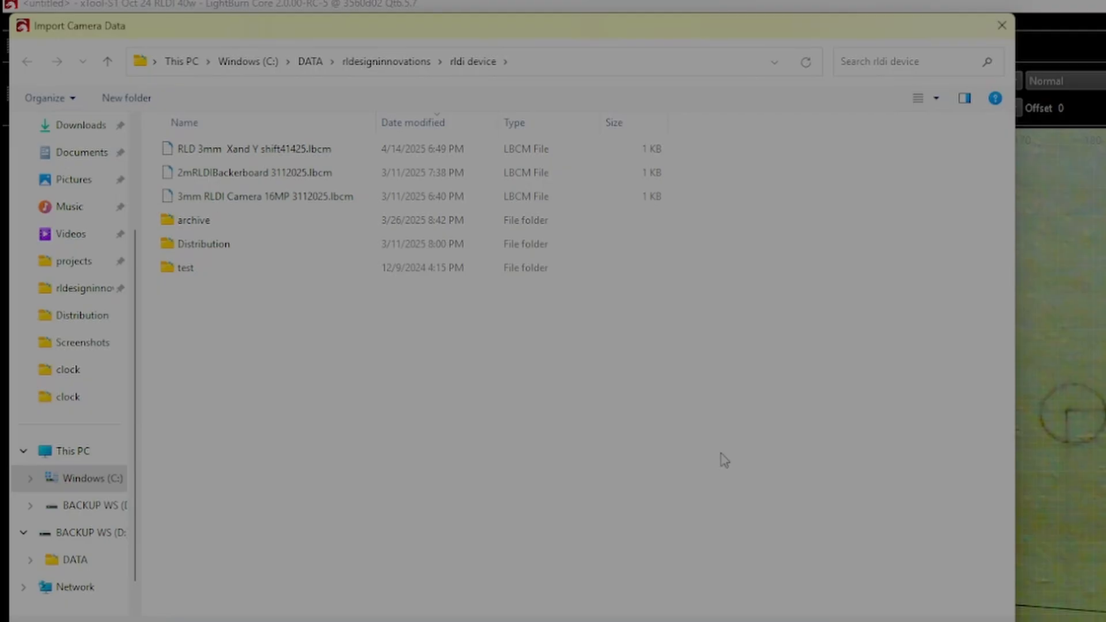
left_click(256, 150)
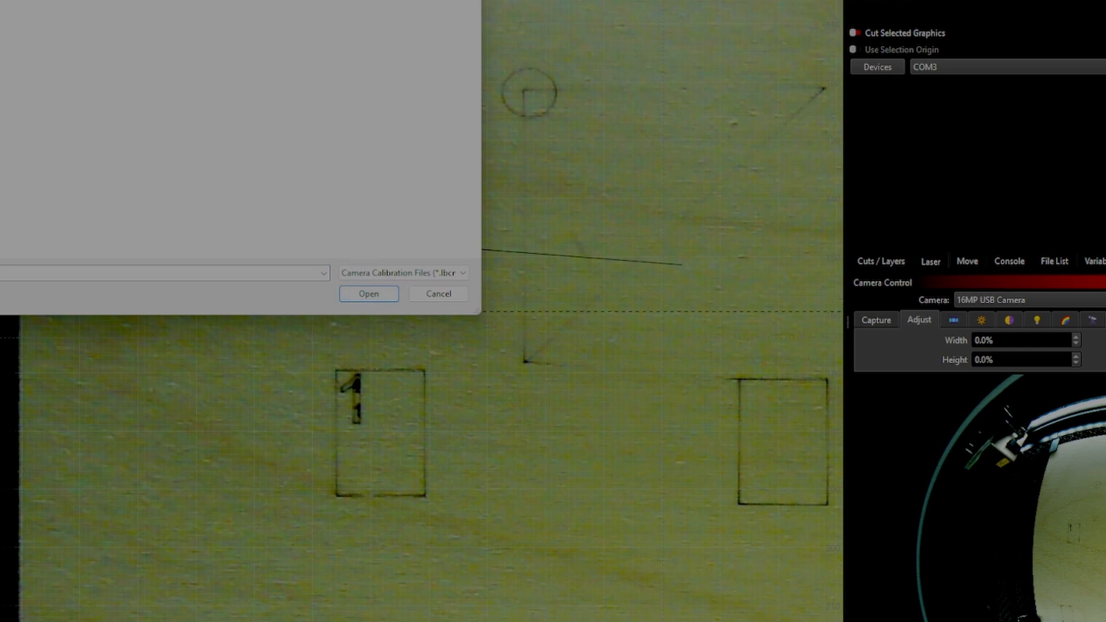
left_click(374, 292)
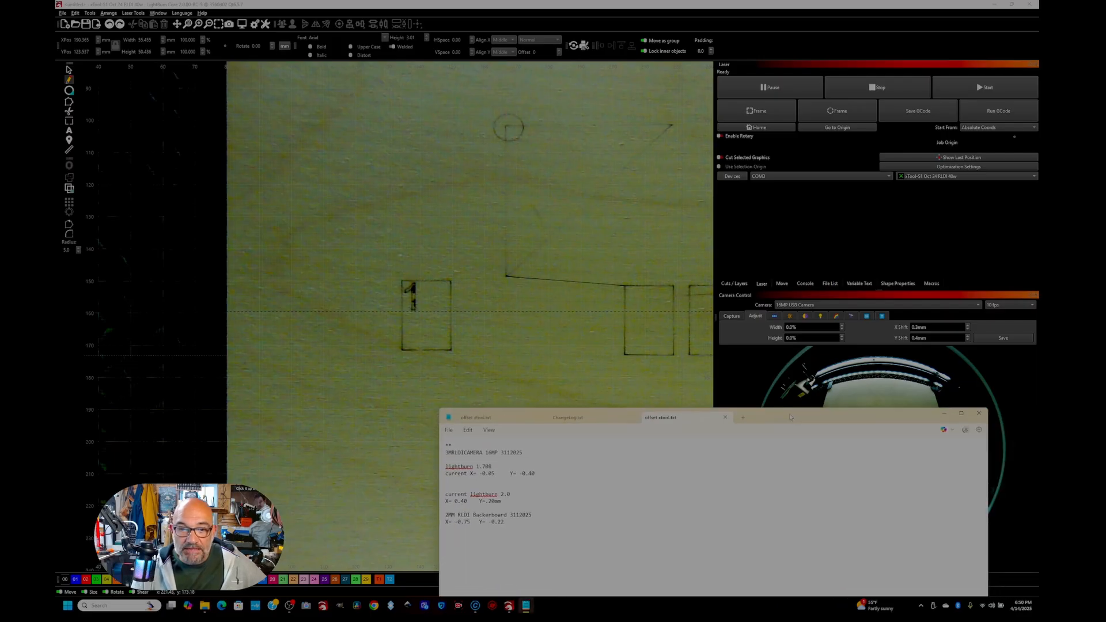
- Read the recorded camera X and Y offsets in the open text file of offset notes, and close it
left_click_drag(791, 415, 837, 271)
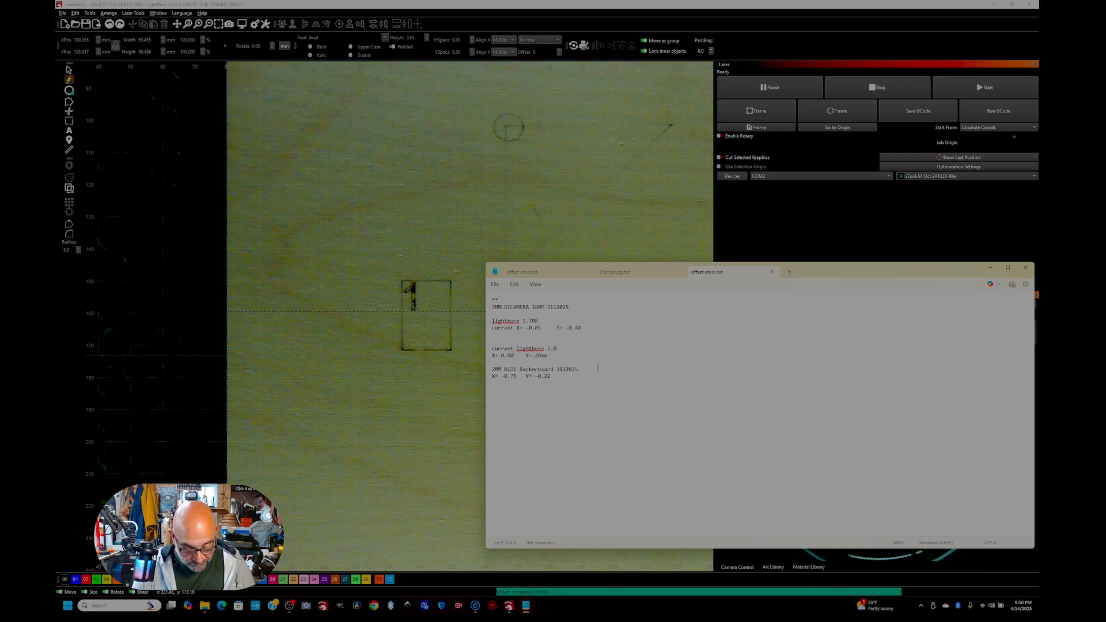
scroll(597, 367, "up", 6)
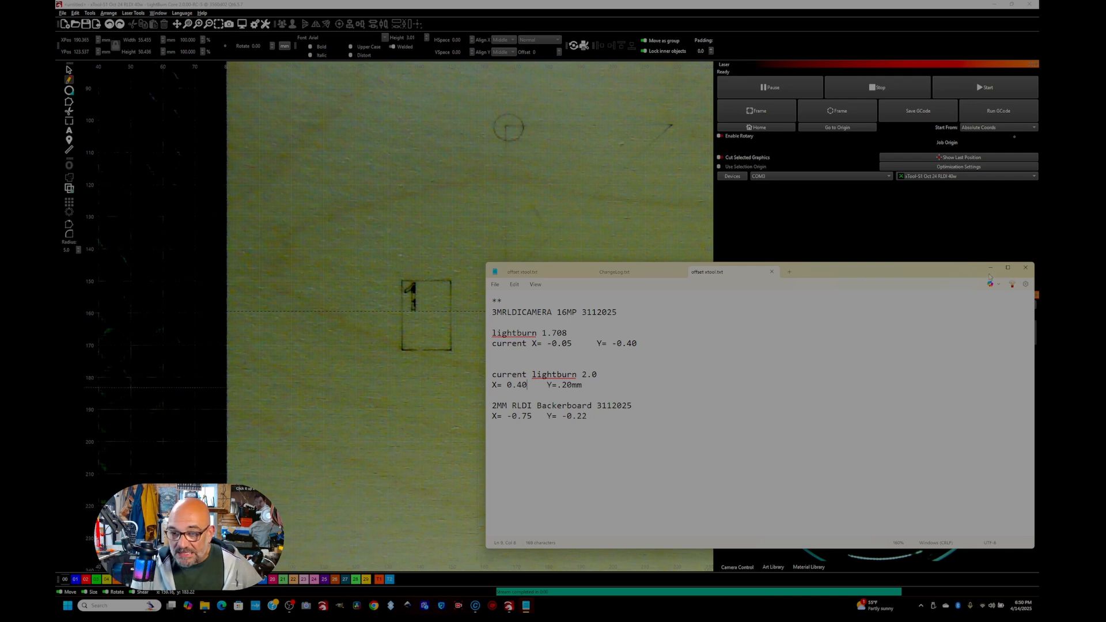
left_click(1025, 269)
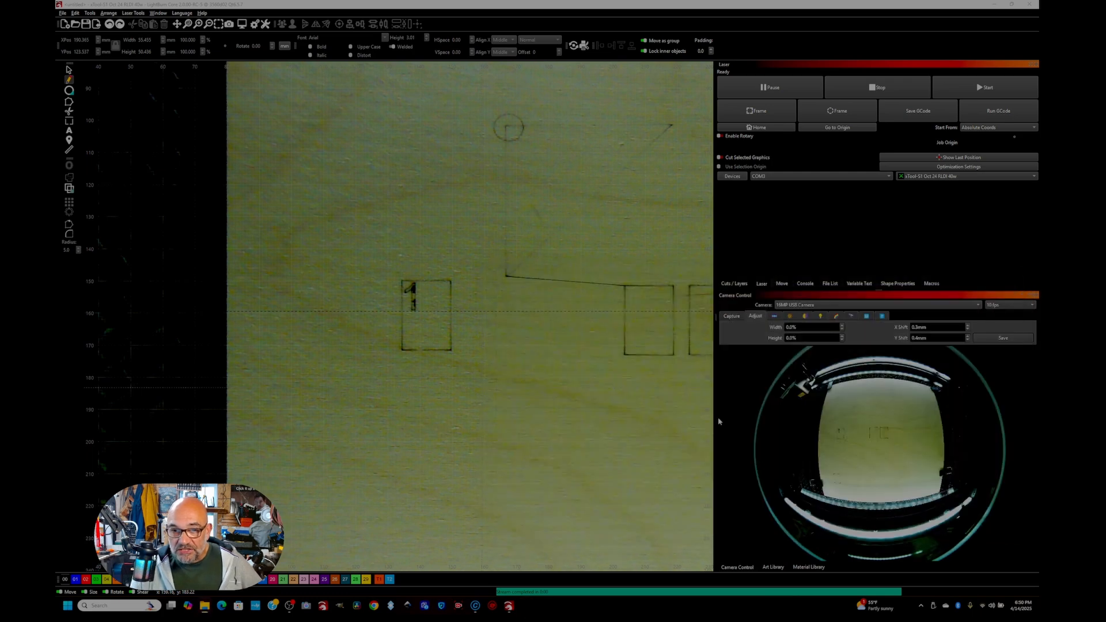
- Delete the connecting line and place graphic 066-01 from the 066-Clipart art library on the board
scroll(548, 443, "down", 4)
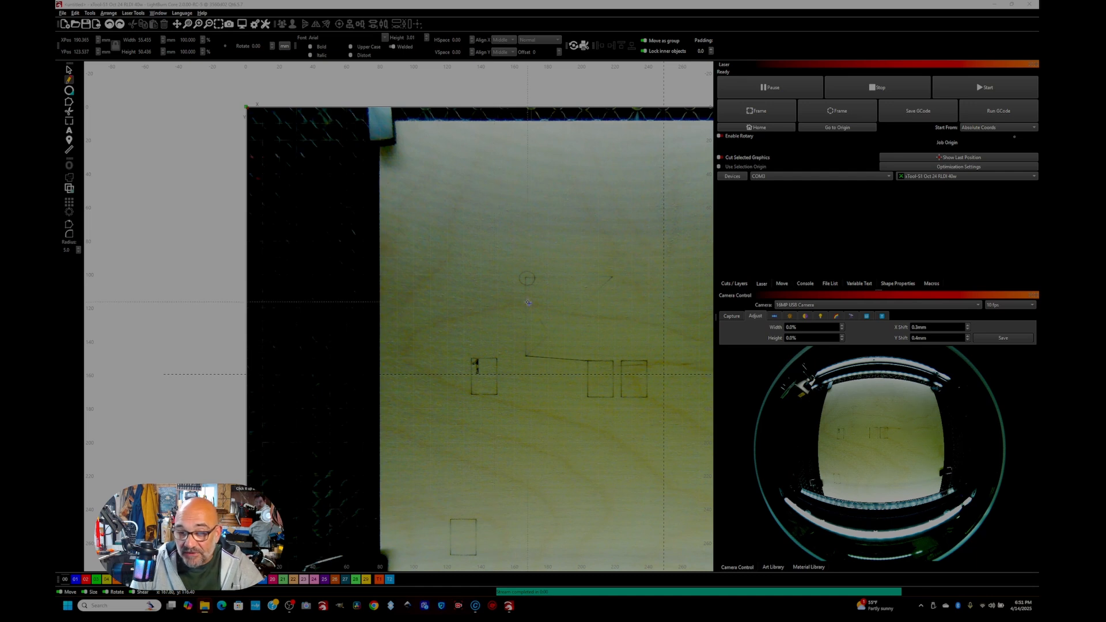
scroll(466, 285, "down", 3)
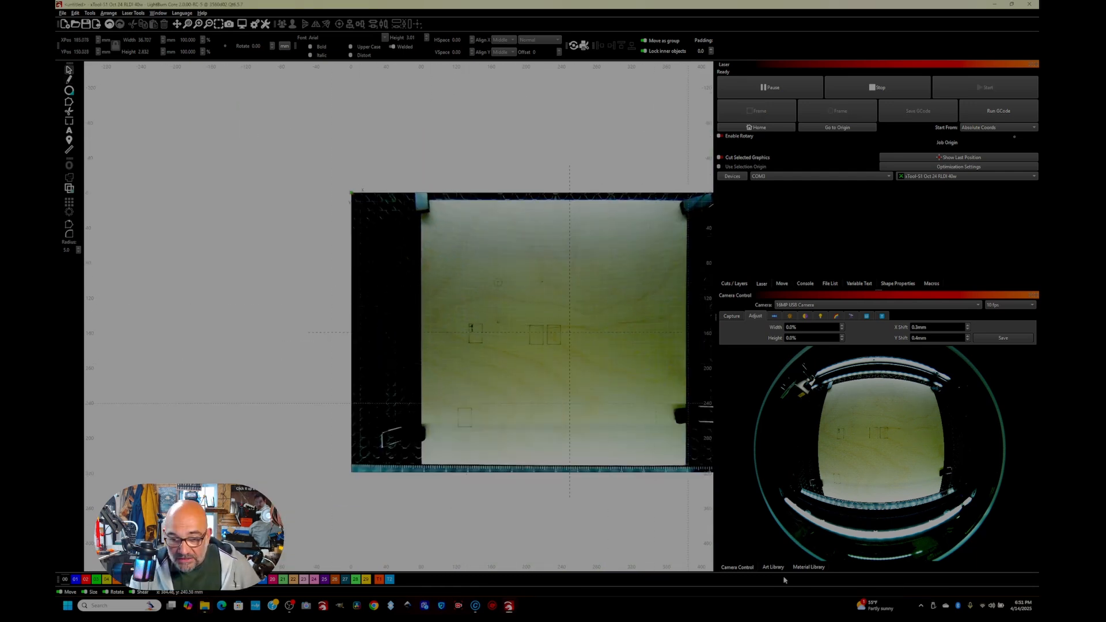
left_click(775, 567)
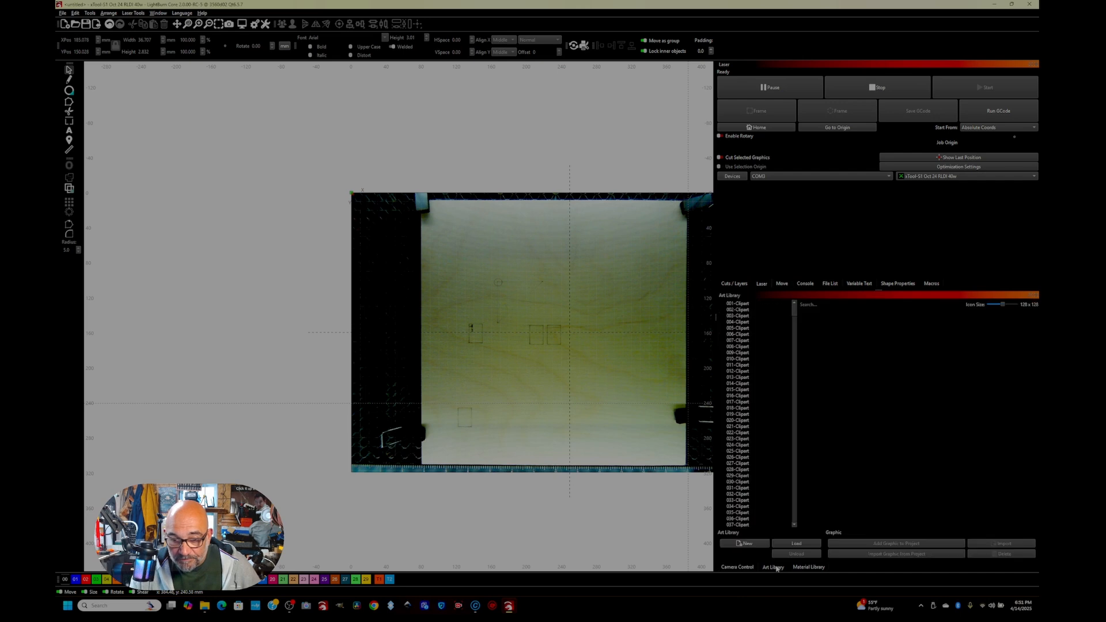
left_click(748, 341)
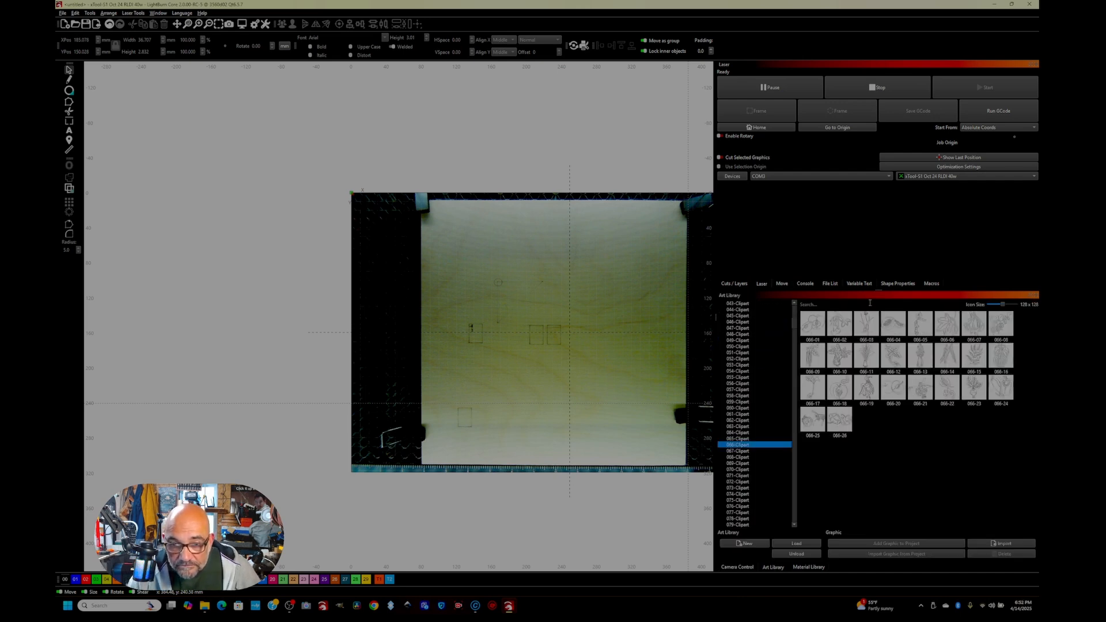
left_click_drag(824, 326, 616, 318)
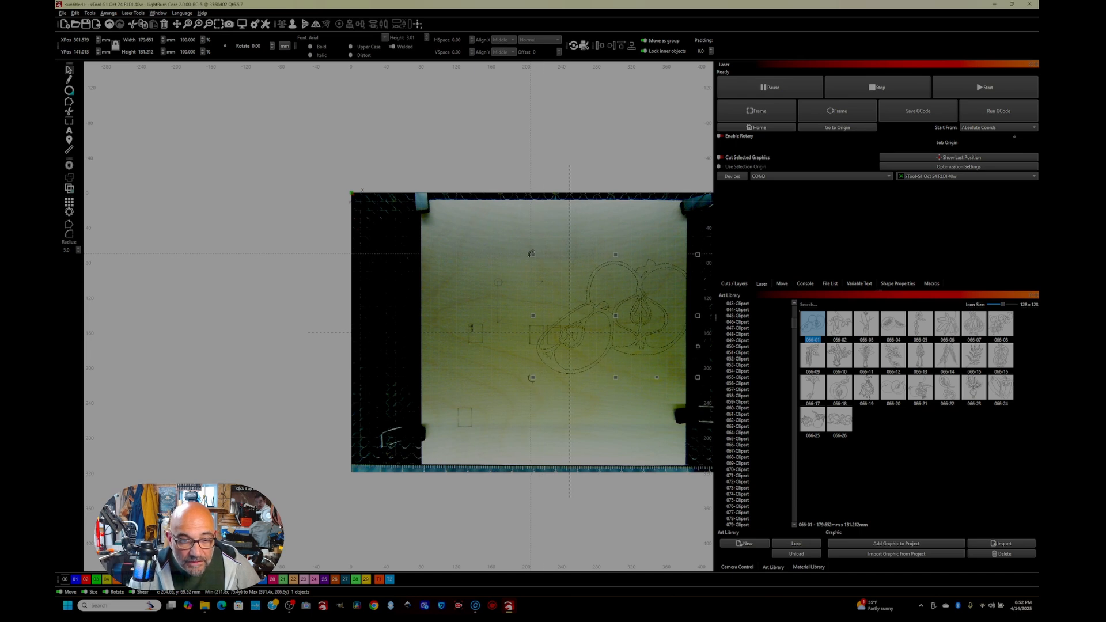
- Scale the fruit graphic down to about 61 × 45 mm beside the right-hand rectangles and preview its cut path
left_click_drag(532, 255, 589, 337)
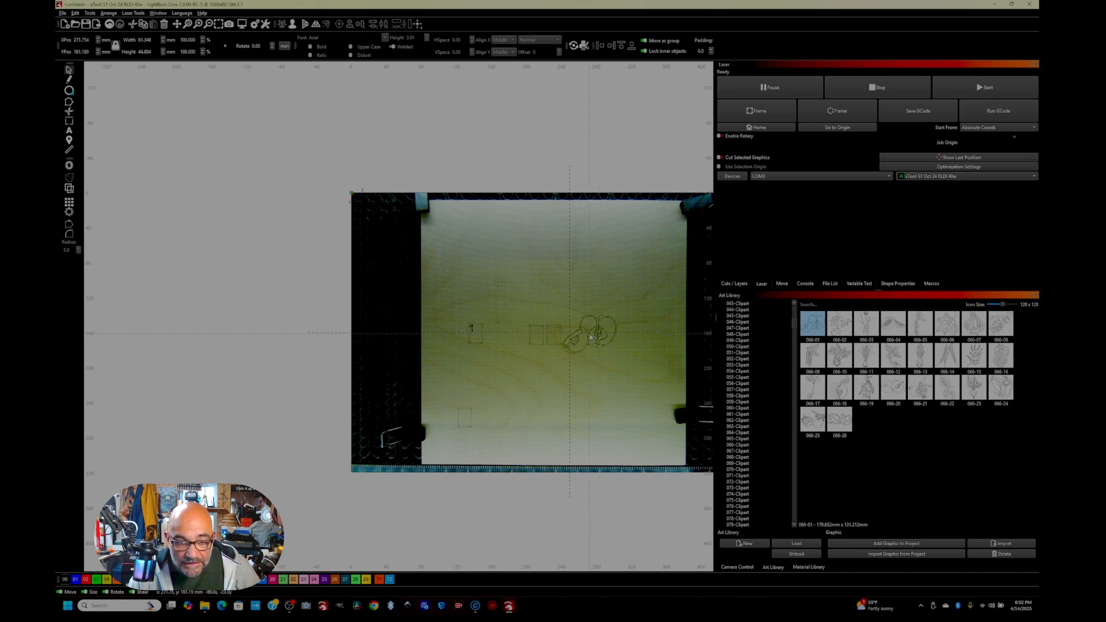
left_click(618, 380)
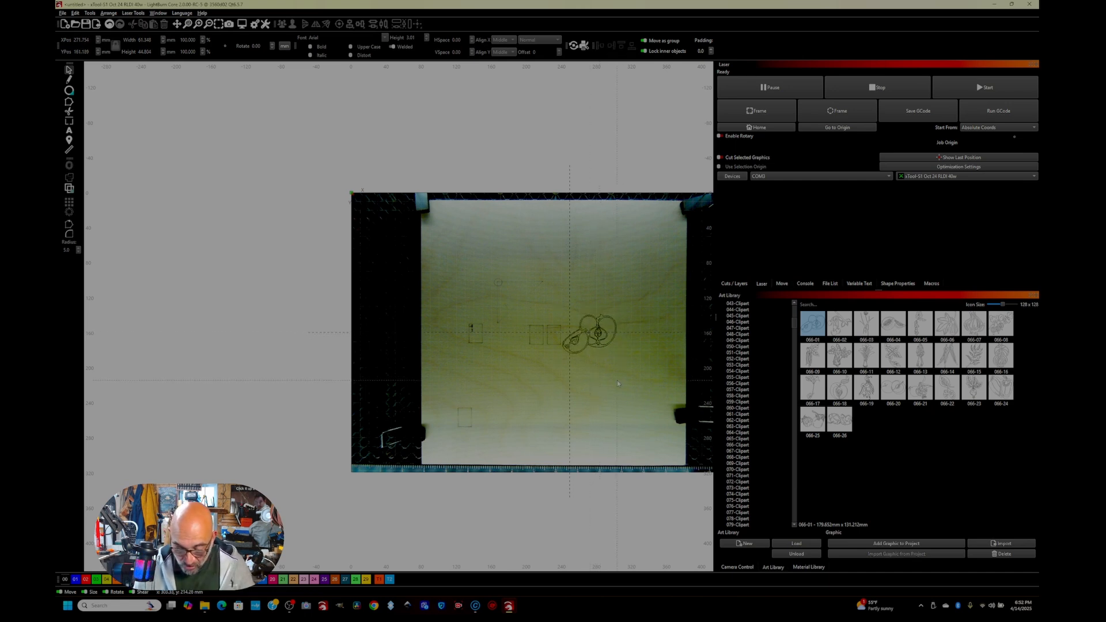
key("alt+p")
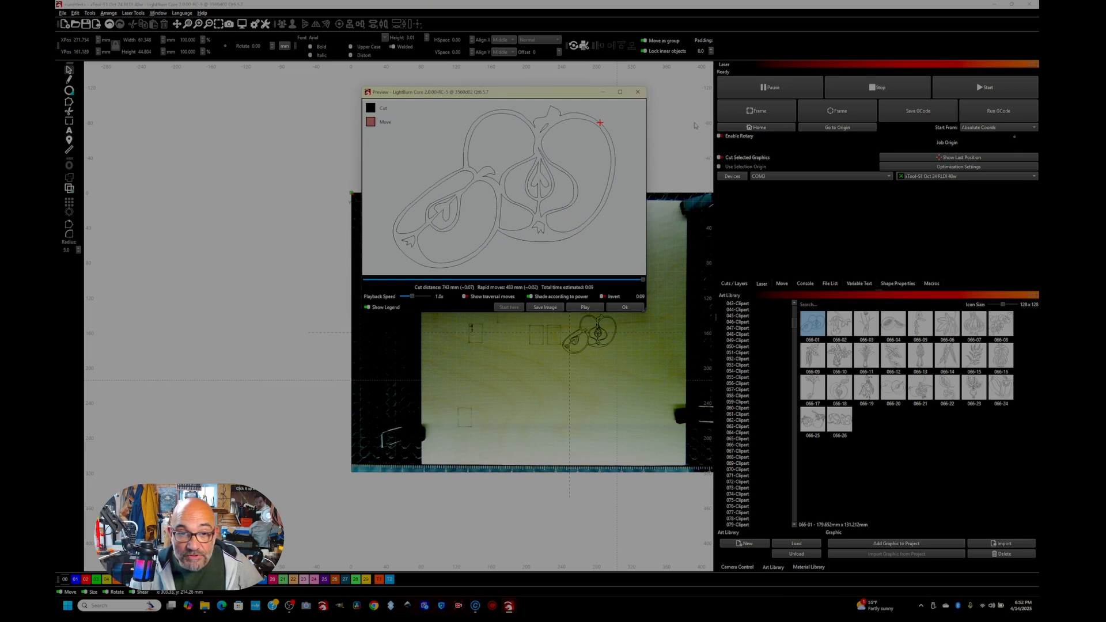
left_click(635, 93)
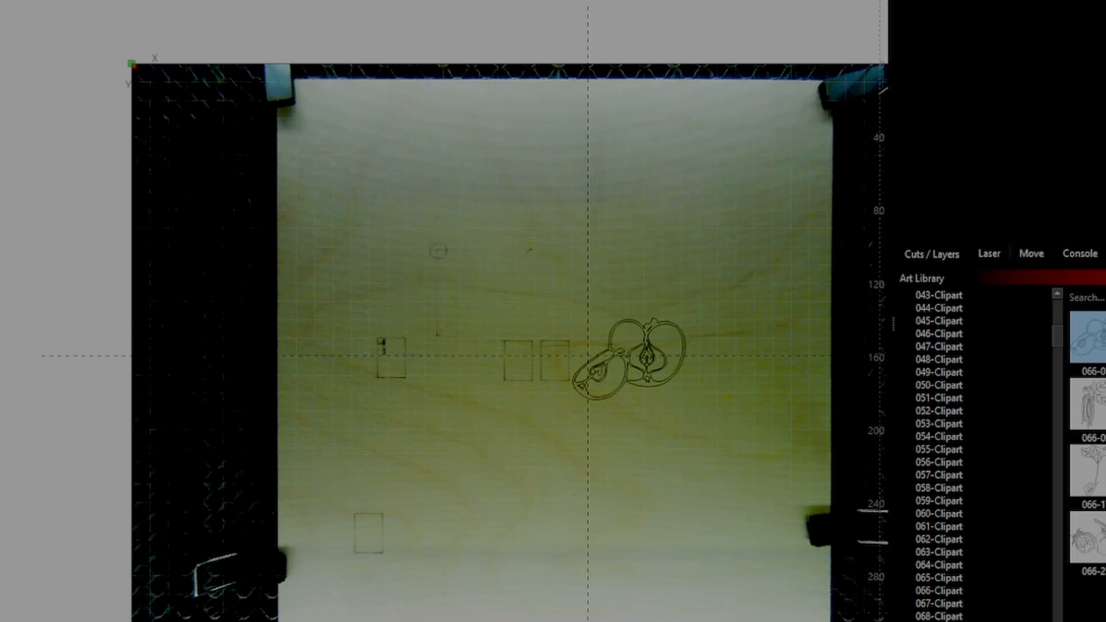
- Set the fruit graphic's line layer to a max power of 15%
double_click(979, 2)
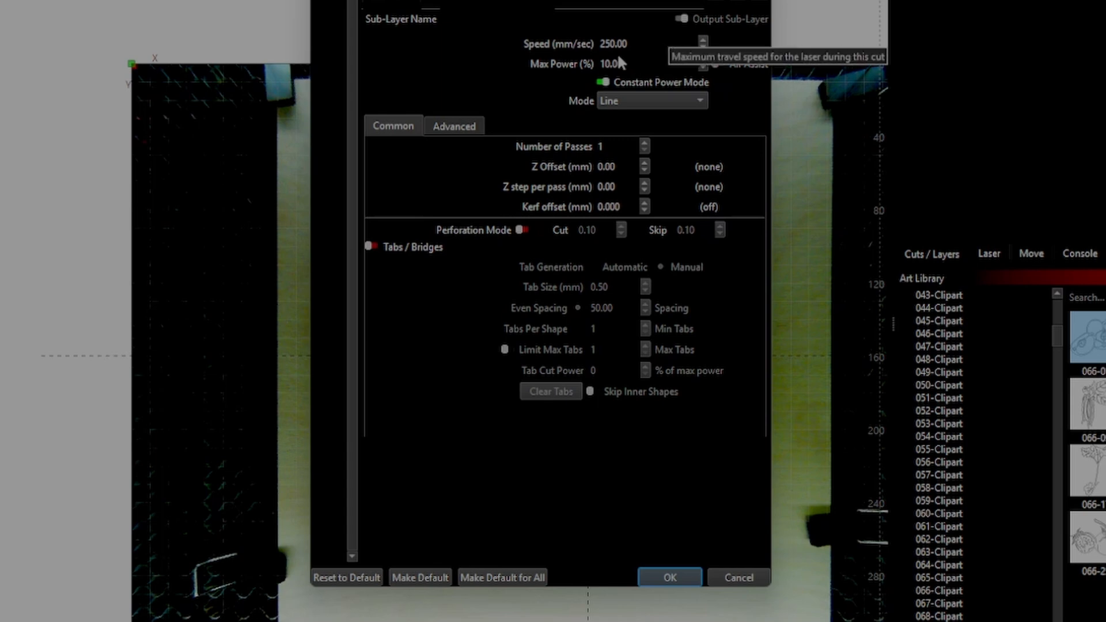
double_click(636, 64)
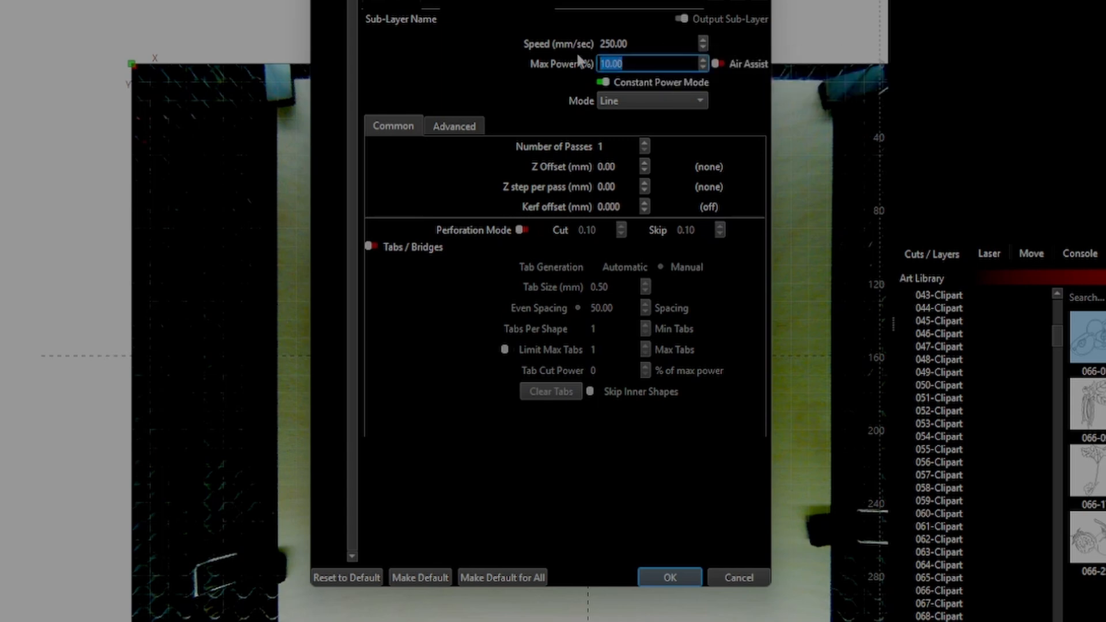
type("15")
left_click(673, 577)
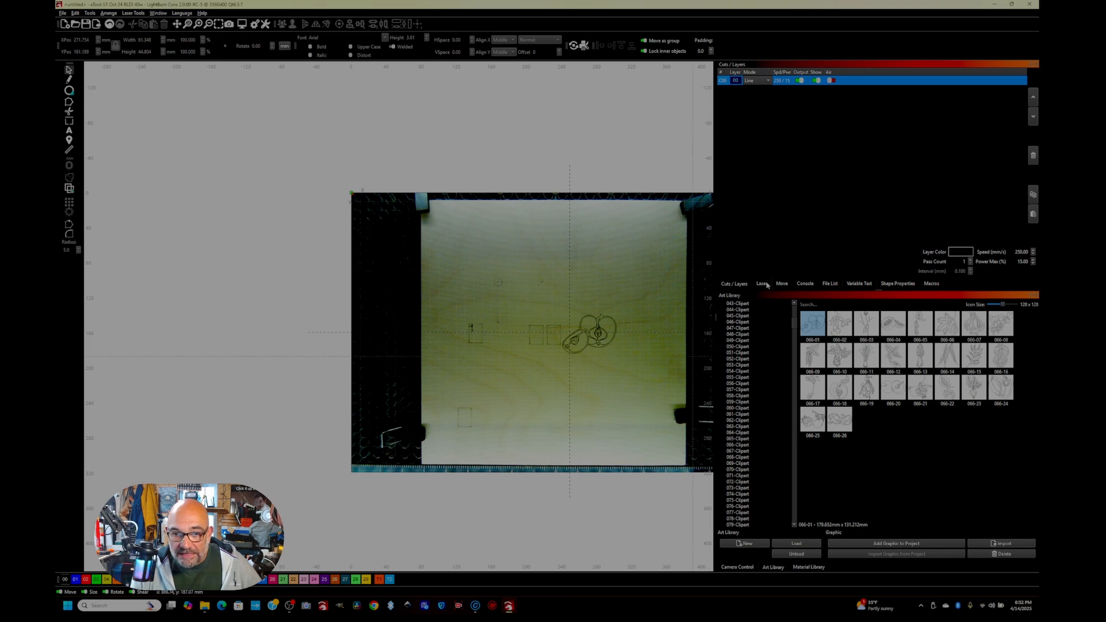
- Start the laser job that engraves the fruit graphic and accept the pre-start checklist
left_click(761, 284)
left_click(950, 91)
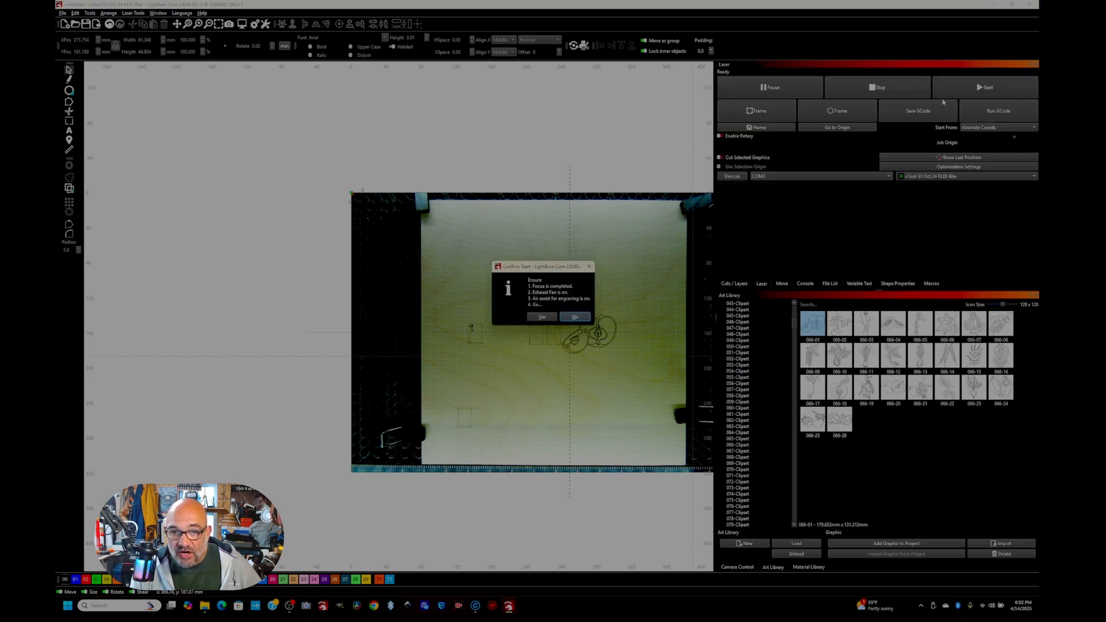
left_click(541, 316)
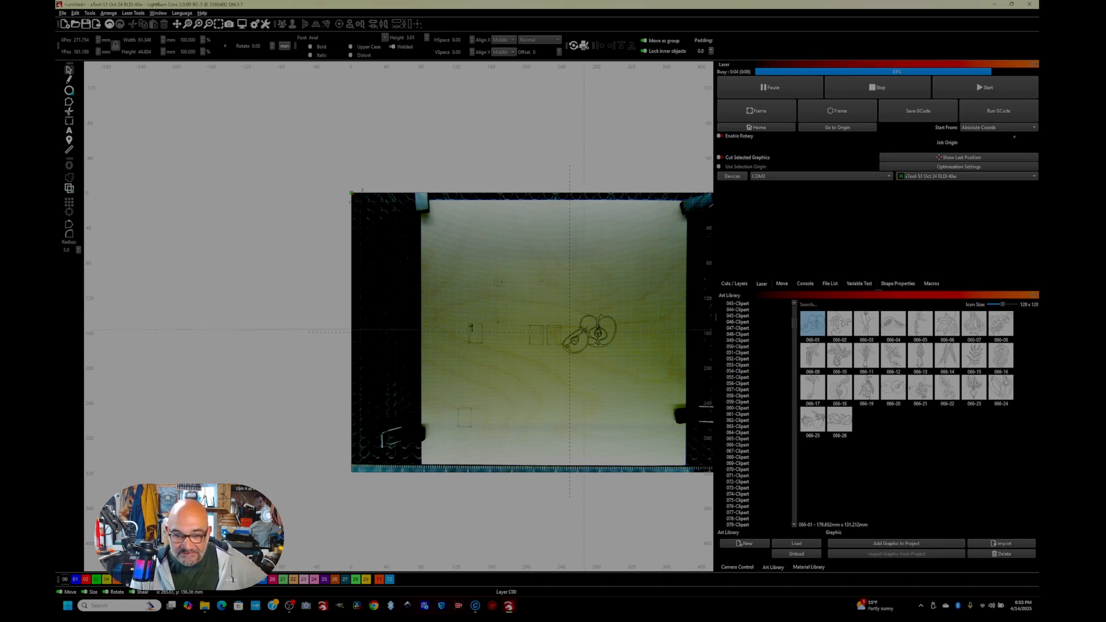
- Update the camera overlay from a new capture and compare the engraved fruit closely with its design outline
left_click(737, 569)
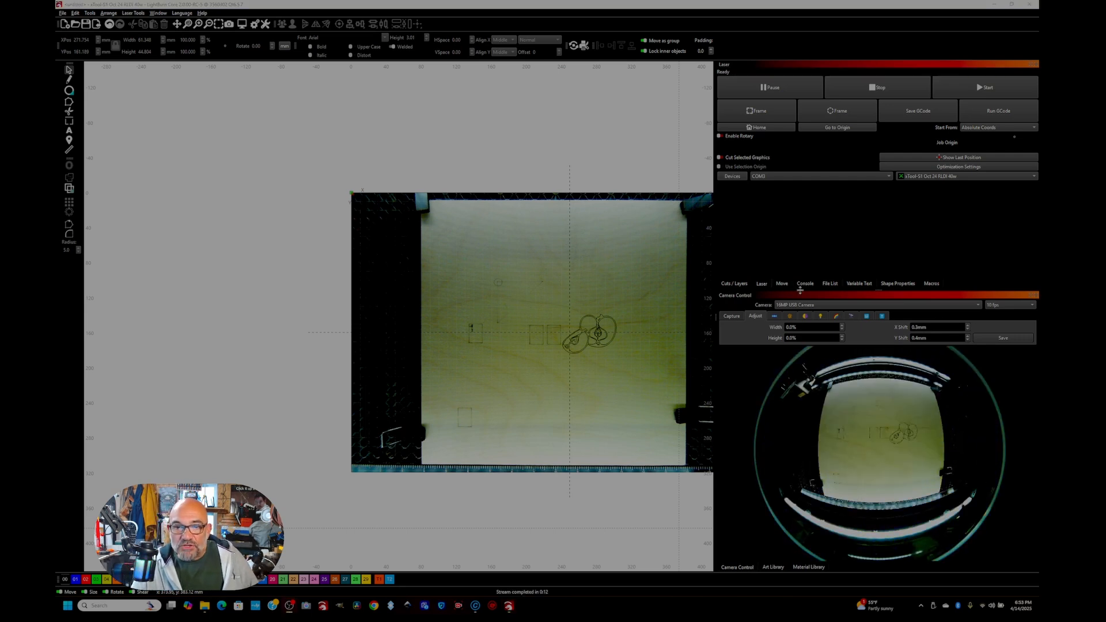
left_click(732, 284)
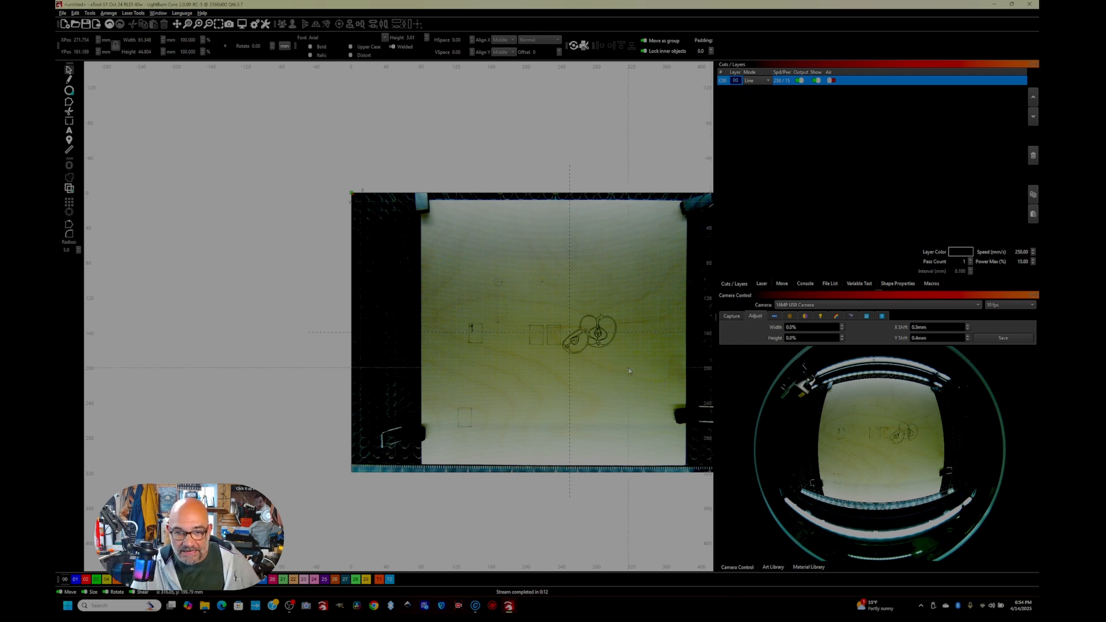
scroll(627, 367, "up", 3)
left_click(732, 318)
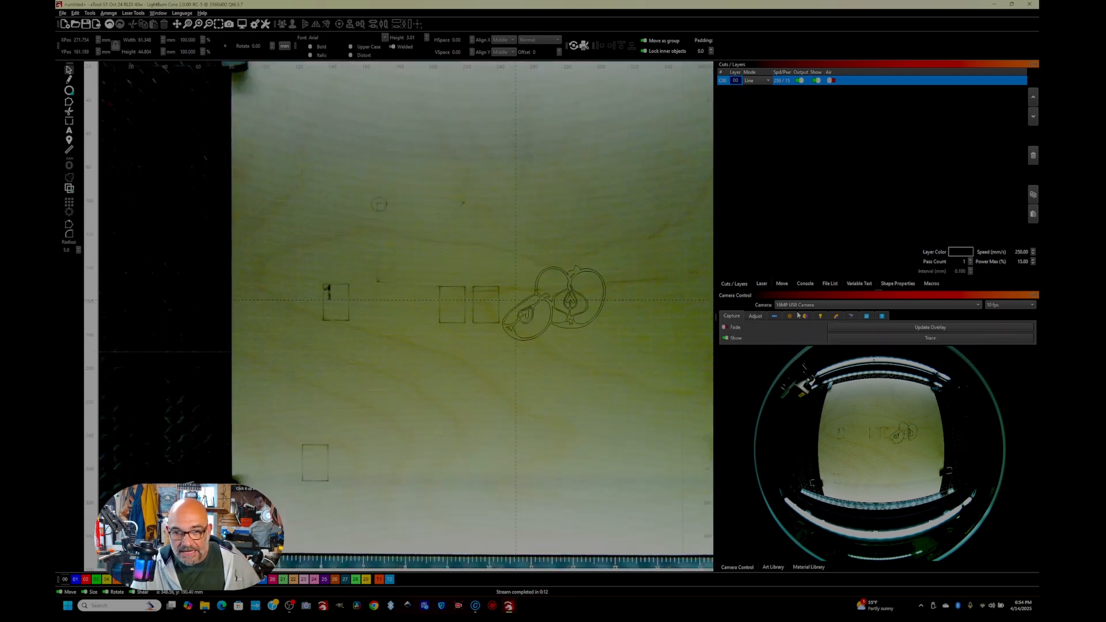
left_click(937, 328)
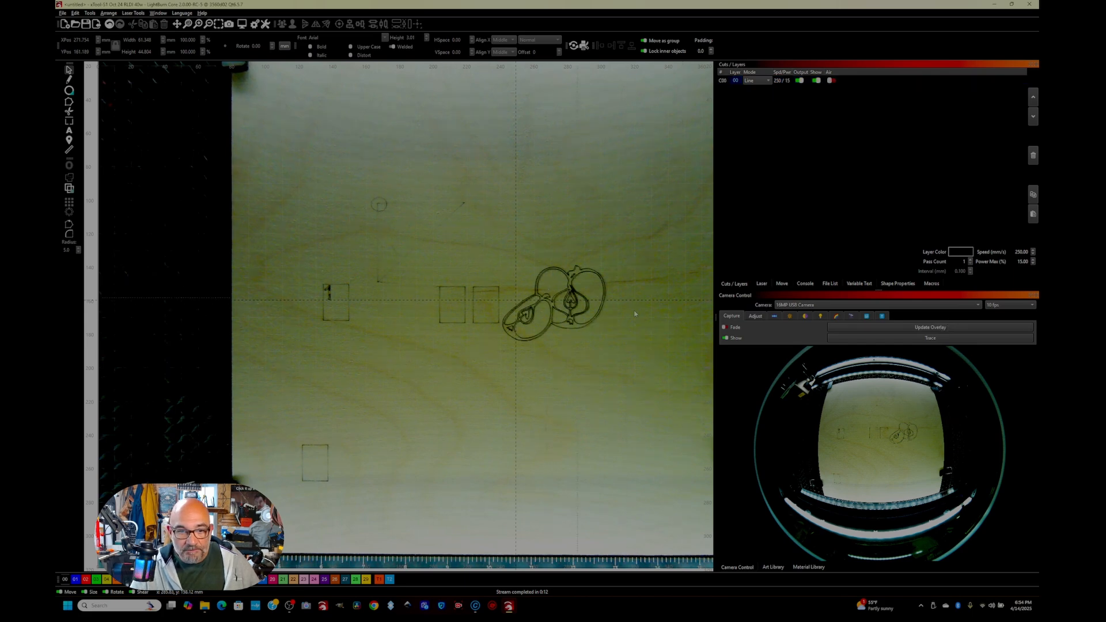
scroll(566, 300, "up", 2)
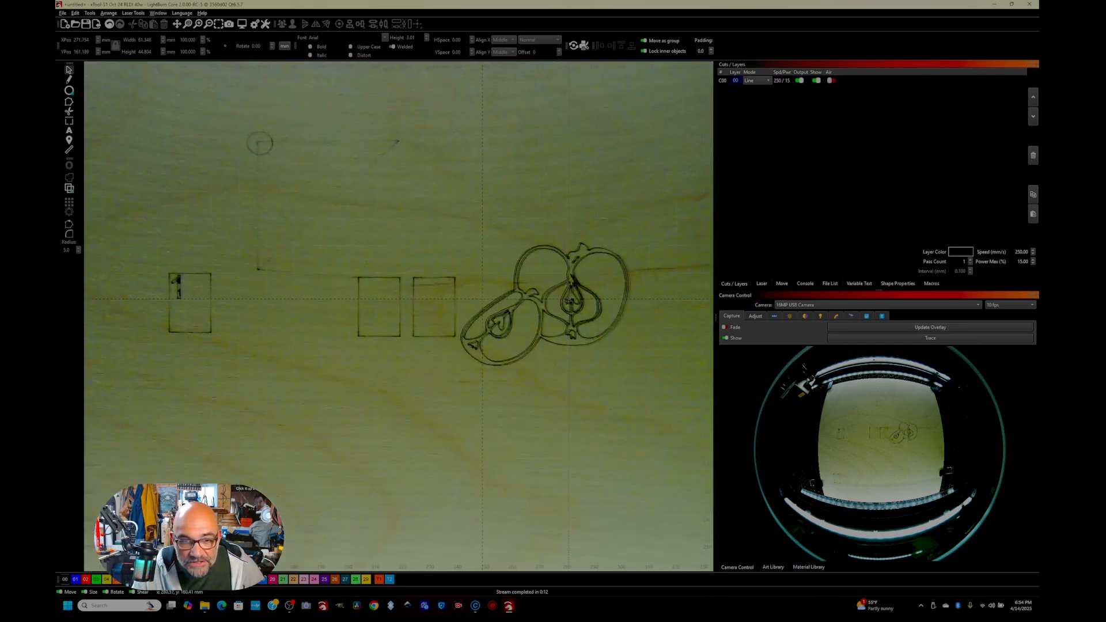
scroll(595, 327, "down", 3)
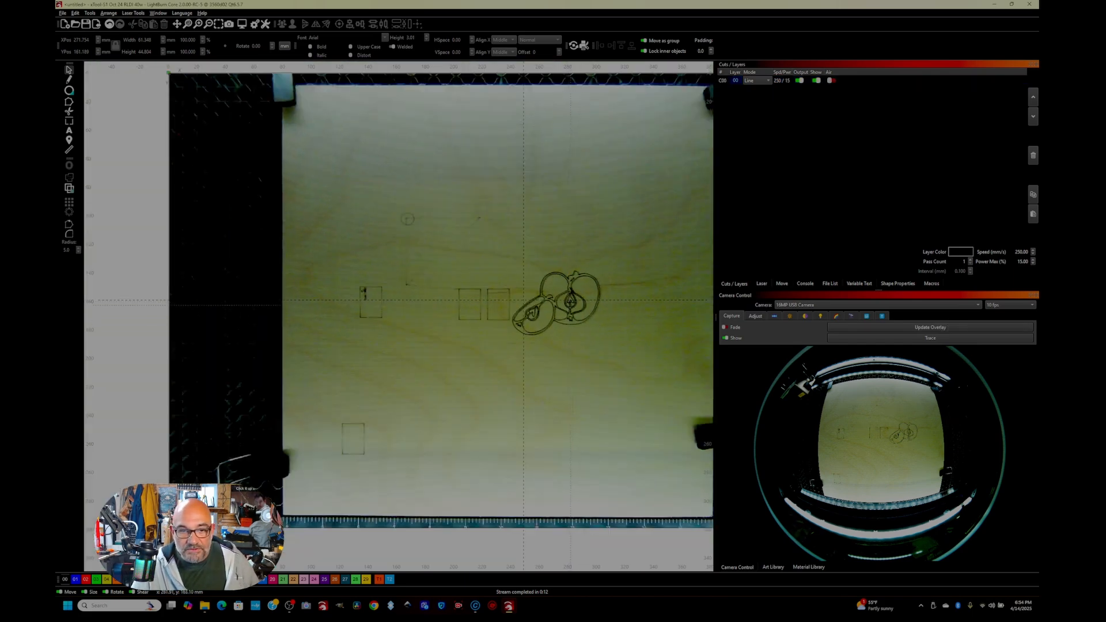
- Move the fruit graphic just above its engraving, to about X 281, Y 116 mm, and set the layer speed to 400 mm/sec
left_click_drag(574, 304, 585, 241)
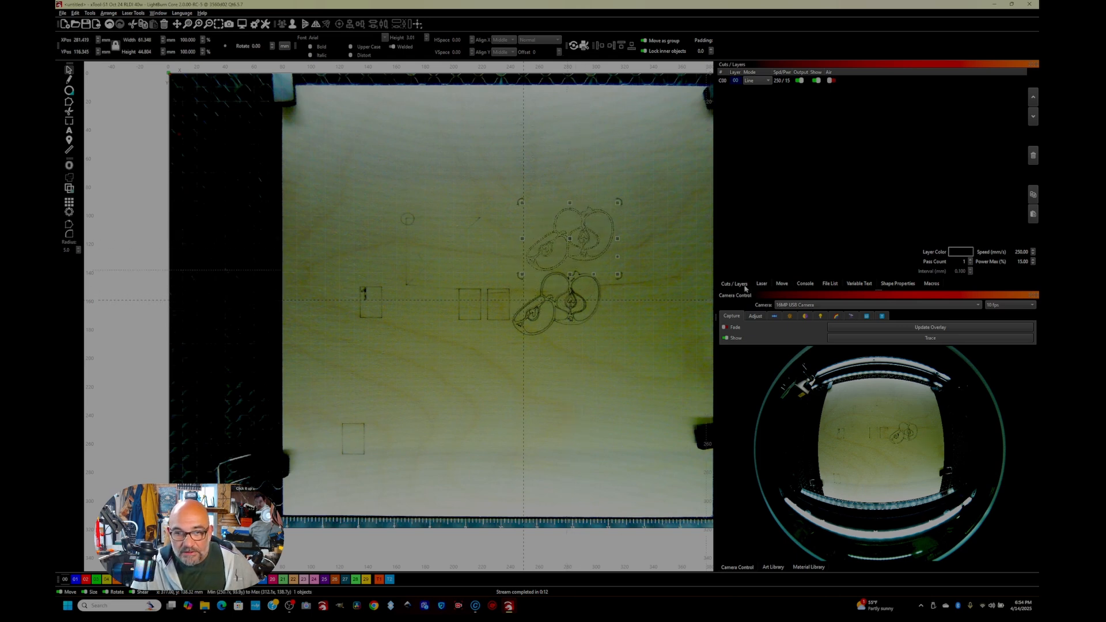
double_click(724, 80)
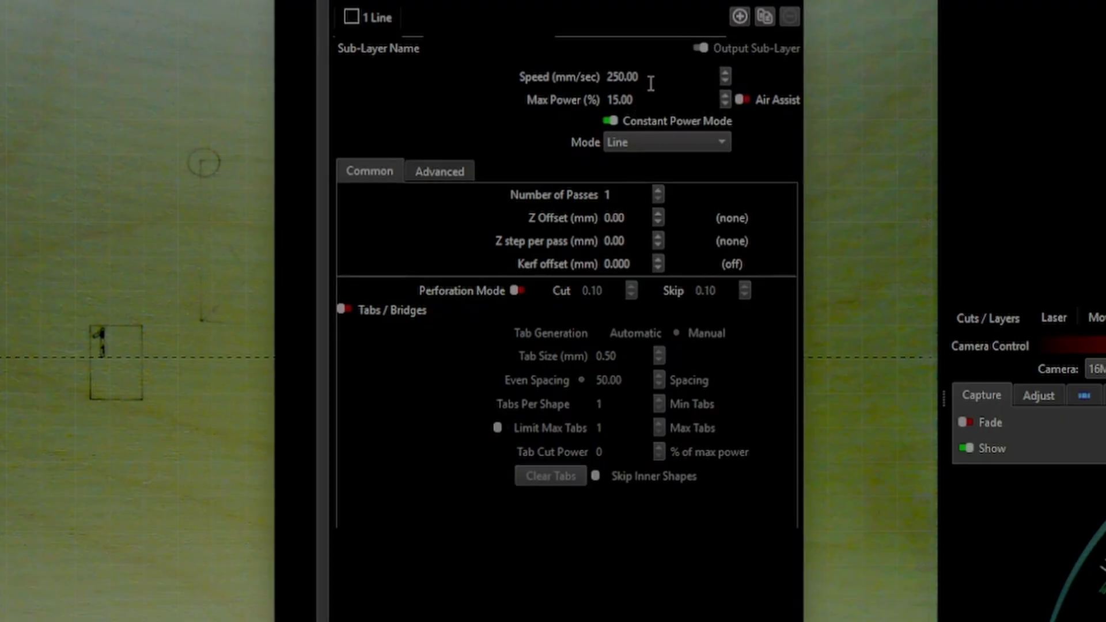
left_click_drag(649, 76, 599, 75)
type("4")
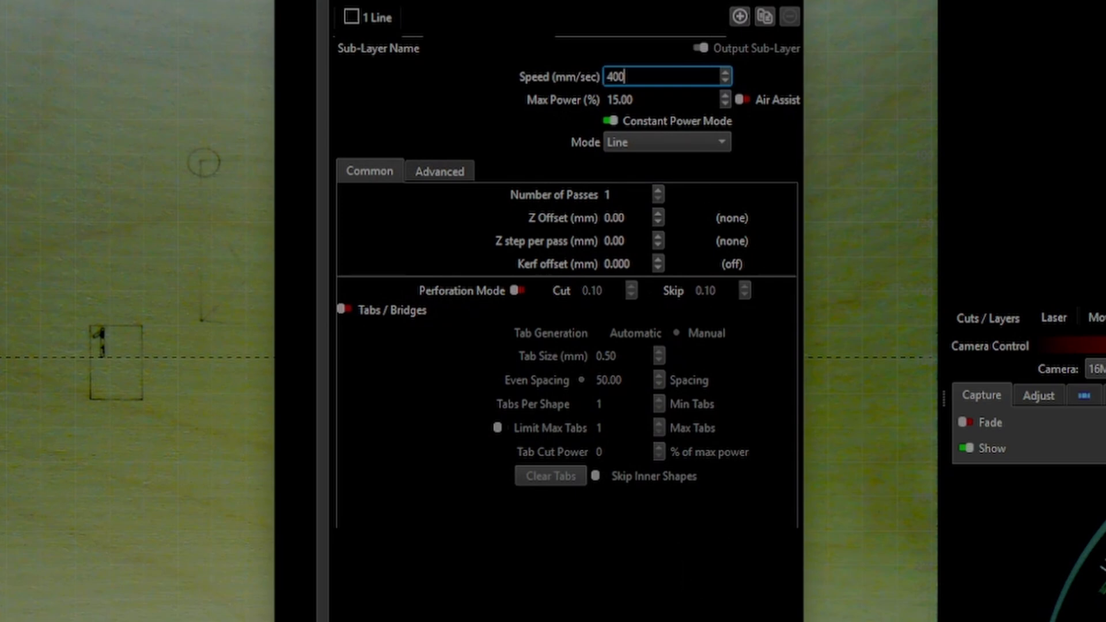
key("Return")
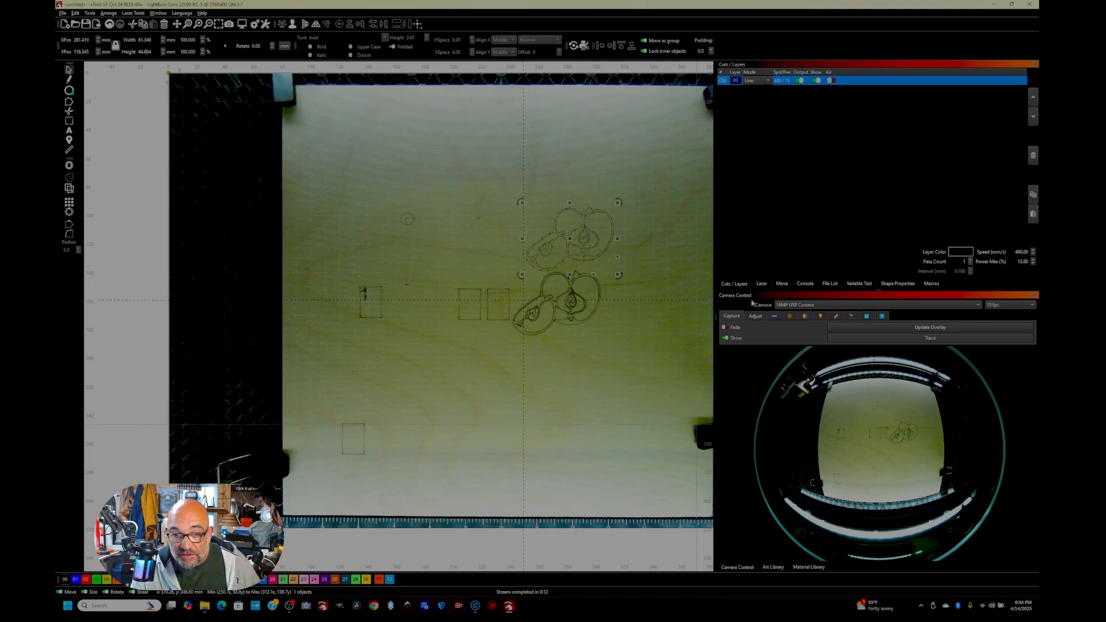
- Run the engraving job for the moved fruit graphic, accepting the pre-start checklist
left_click(761, 284)
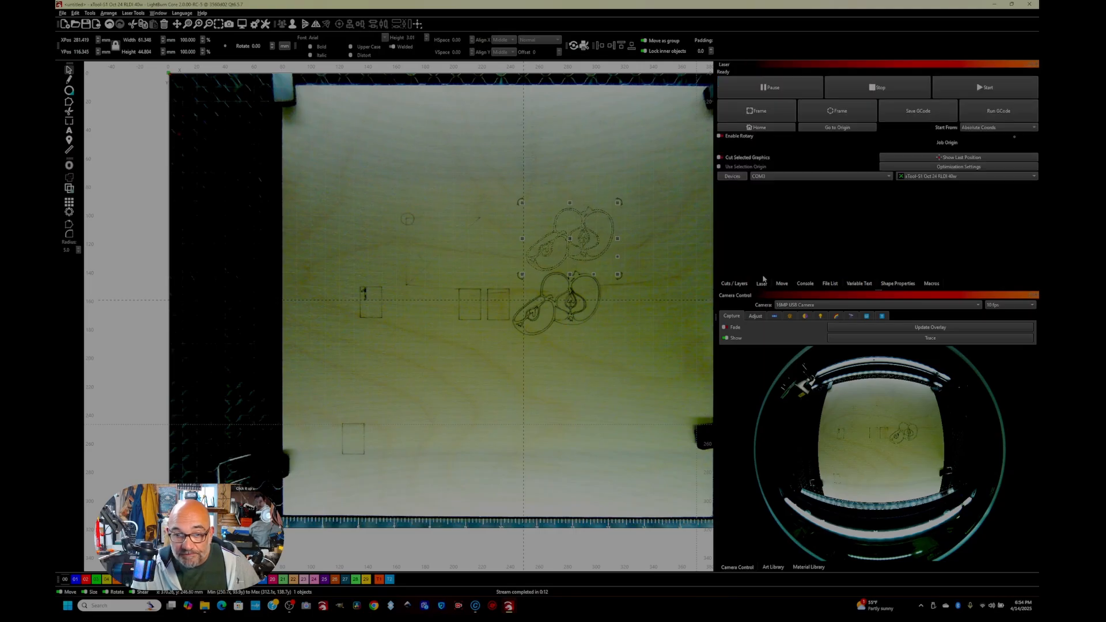
left_click(1007, 93)
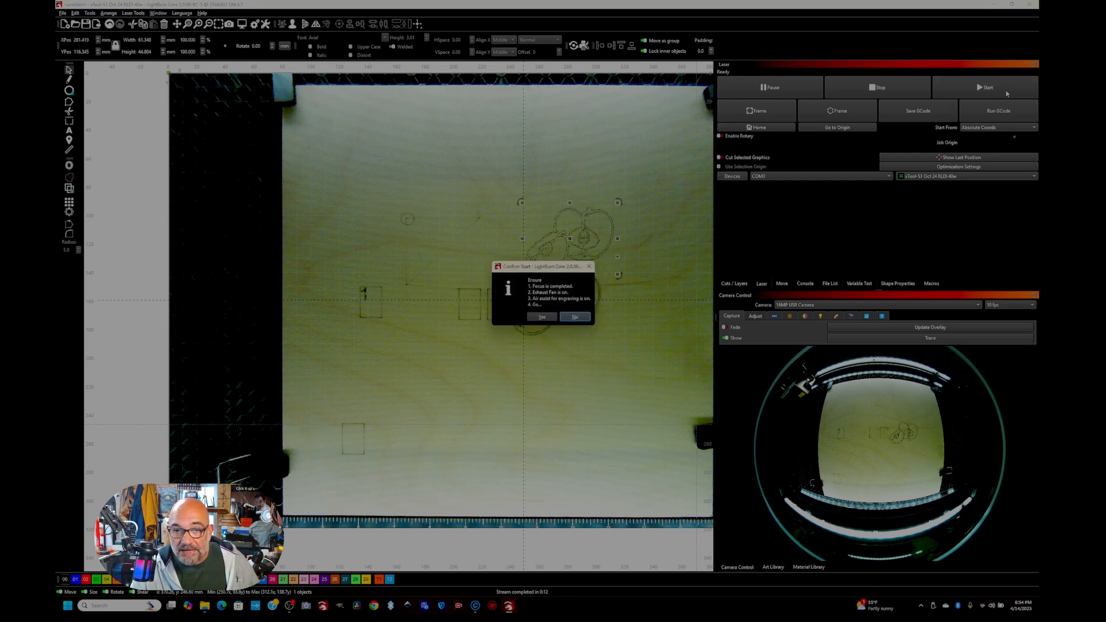
left_click(541, 318)
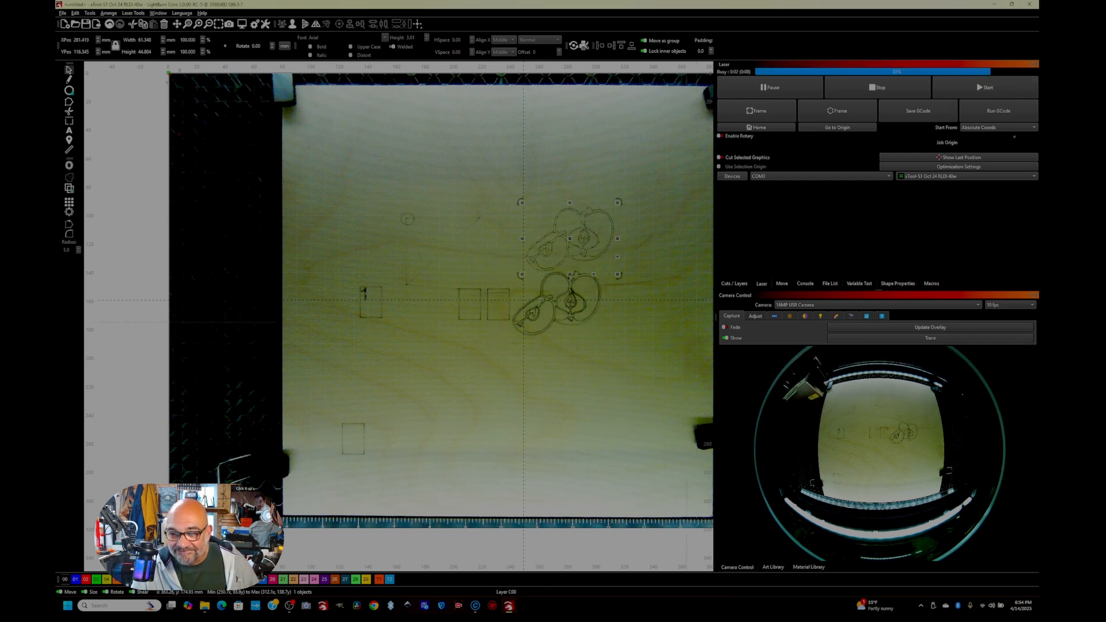
- Refresh the camera overlay and inspect how the second fruit engraving lines up with the selected graphic
left_click(917, 328)
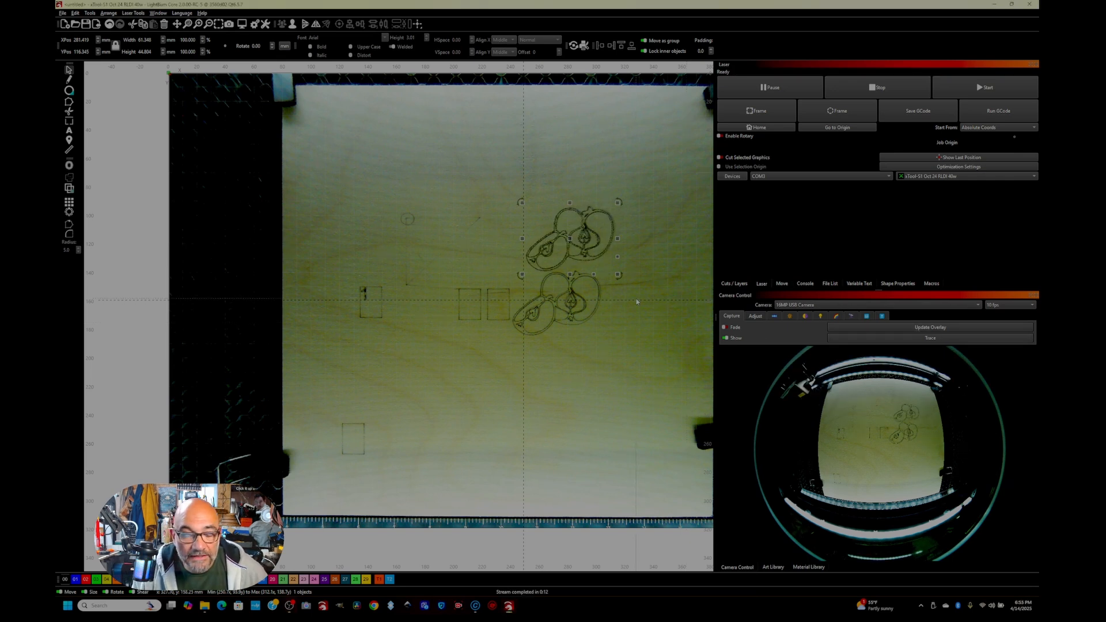
scroll(636, 299, "up", 1)
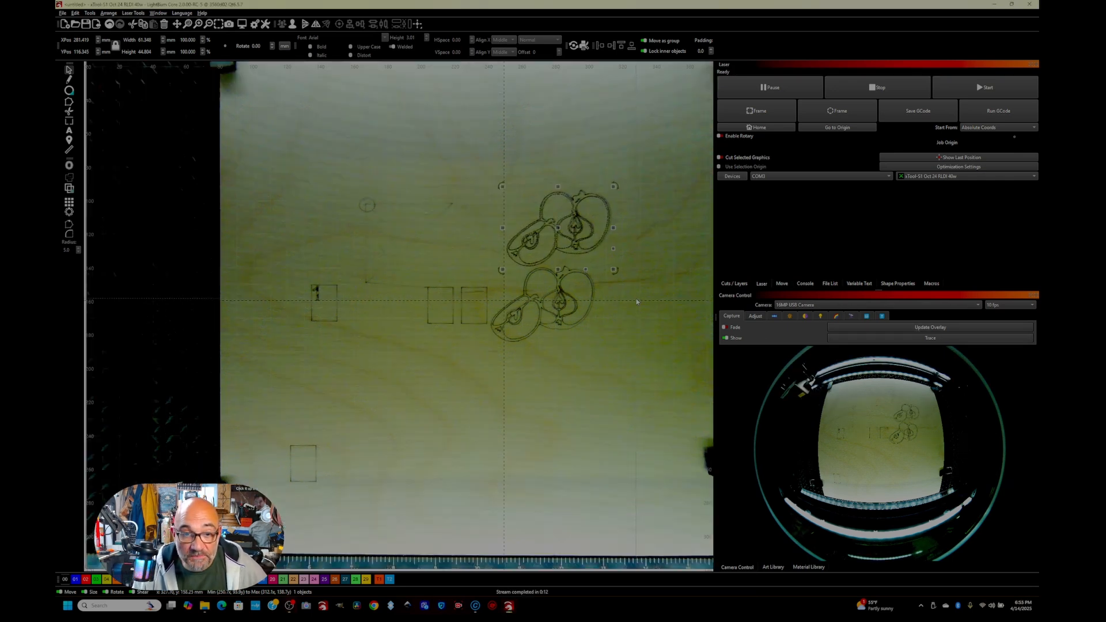
scroll(636, 298, "up", 1)
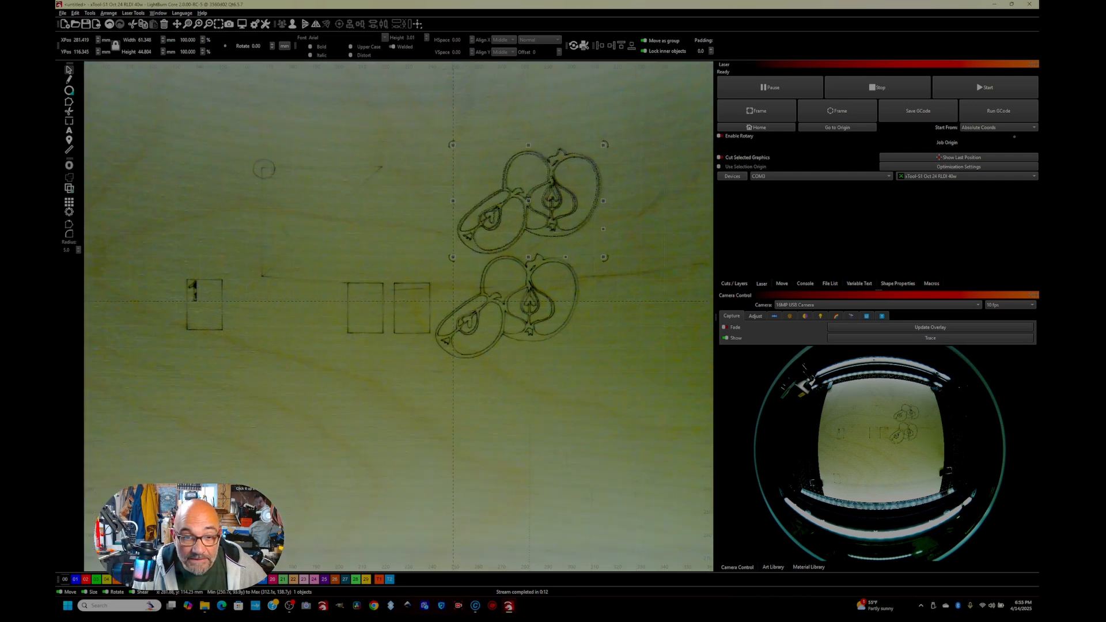
- Capture a new camera overlay of the rotated board and delete the fruit graphic from the workspace
left_click_drag(528, 203, 289, 191)
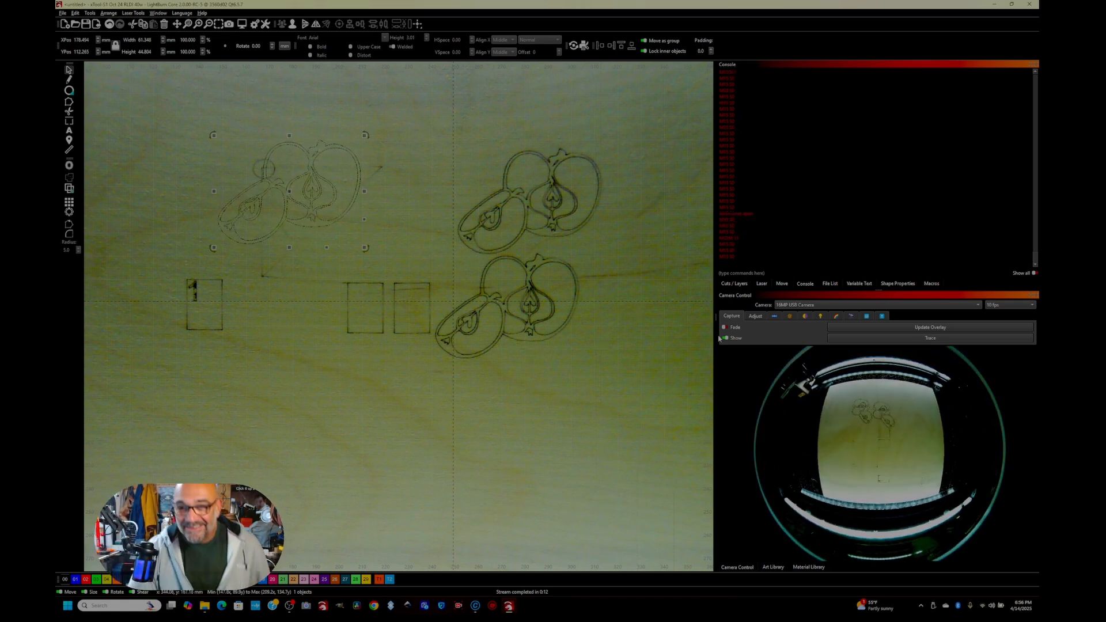
left_click(942, 330)
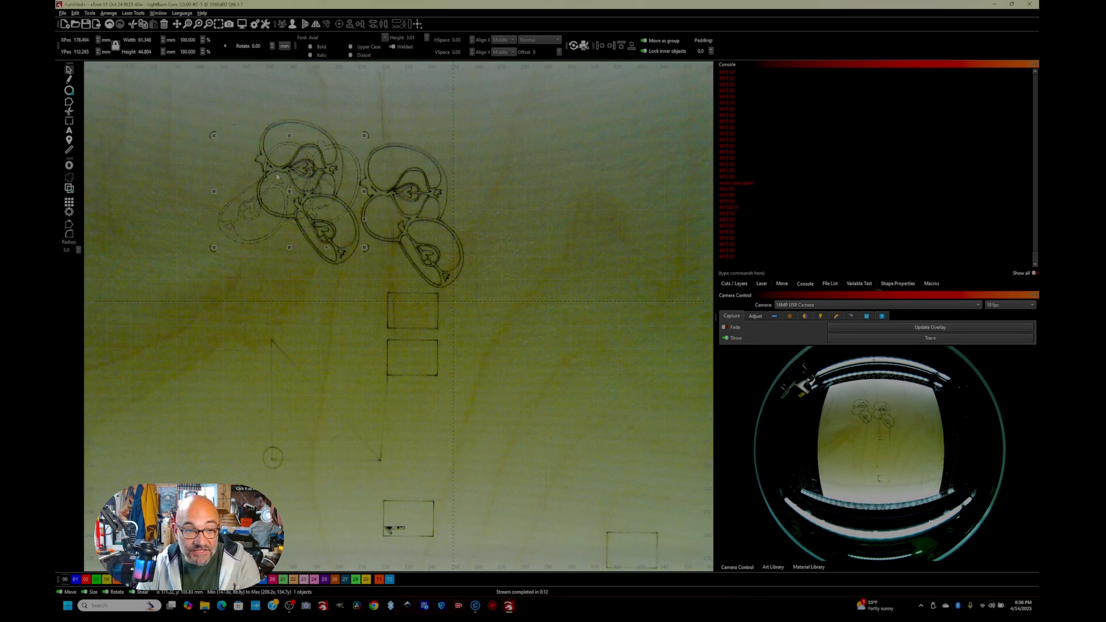
key("Delete")
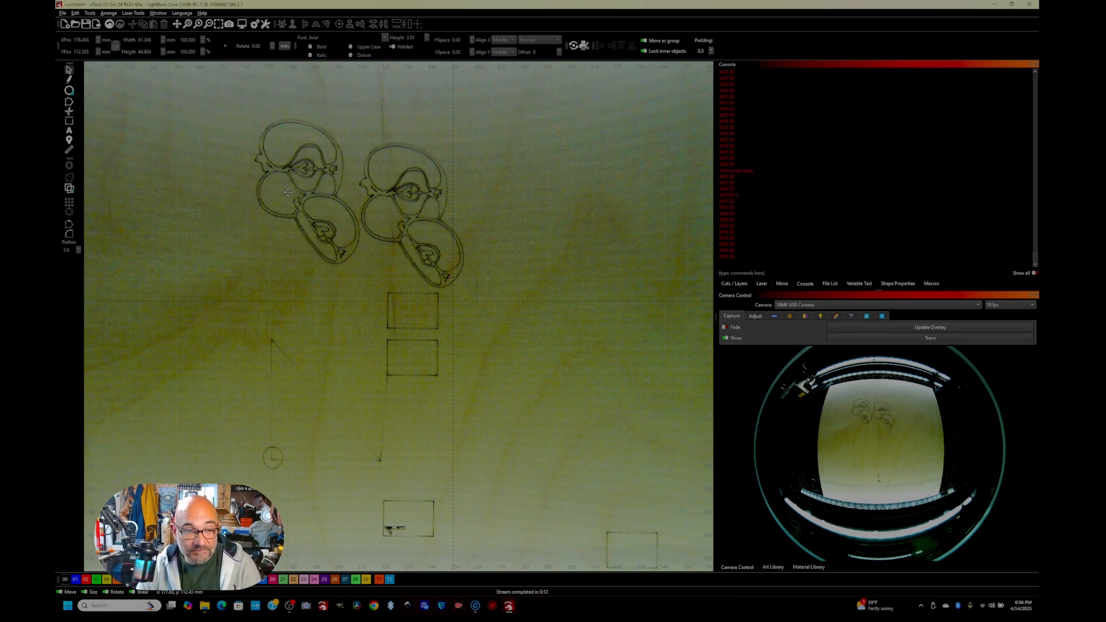
- Draw a closed triangle joining the first fruit's lower edge, the nearest rectangle's upper-left corner and the second fruit's outline
left_click(69, 80)
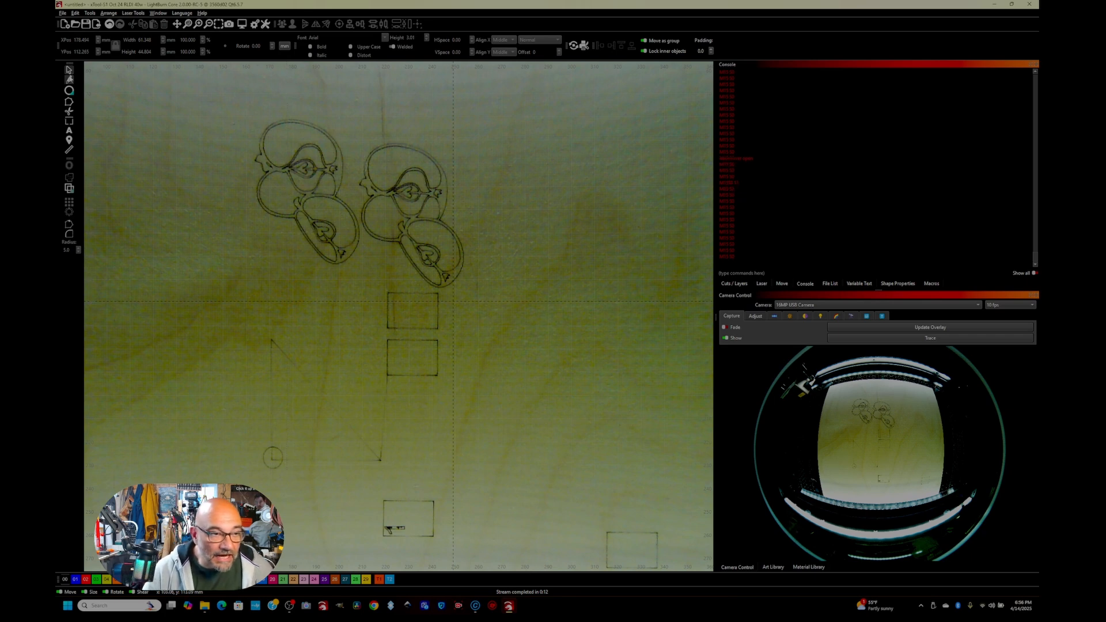
scroll(311, 276, "up", 5)
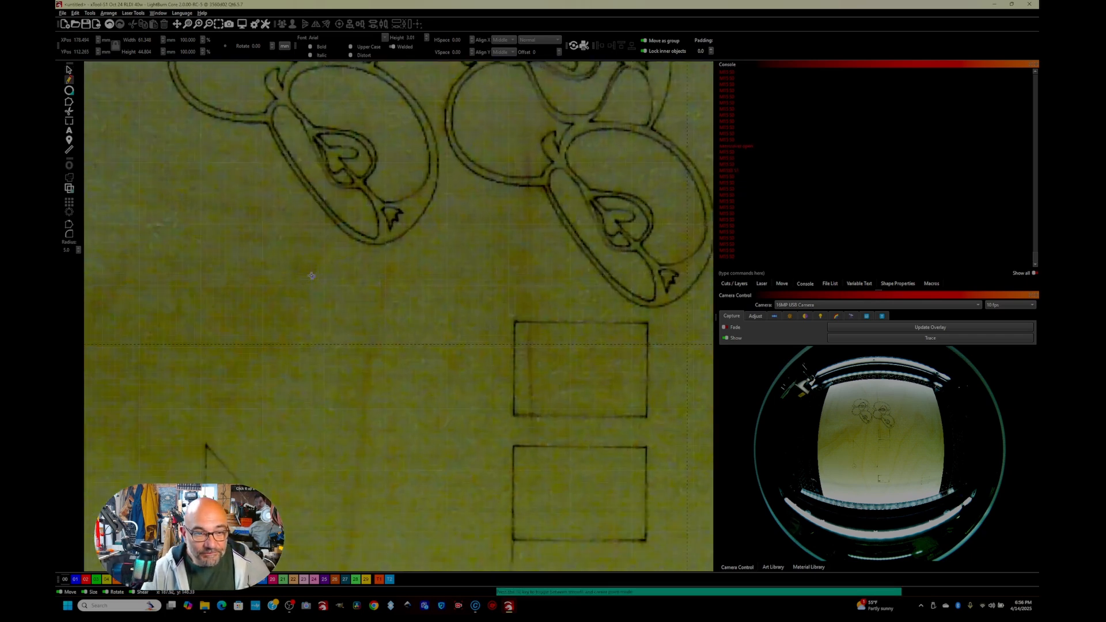
left_click(380, 243)
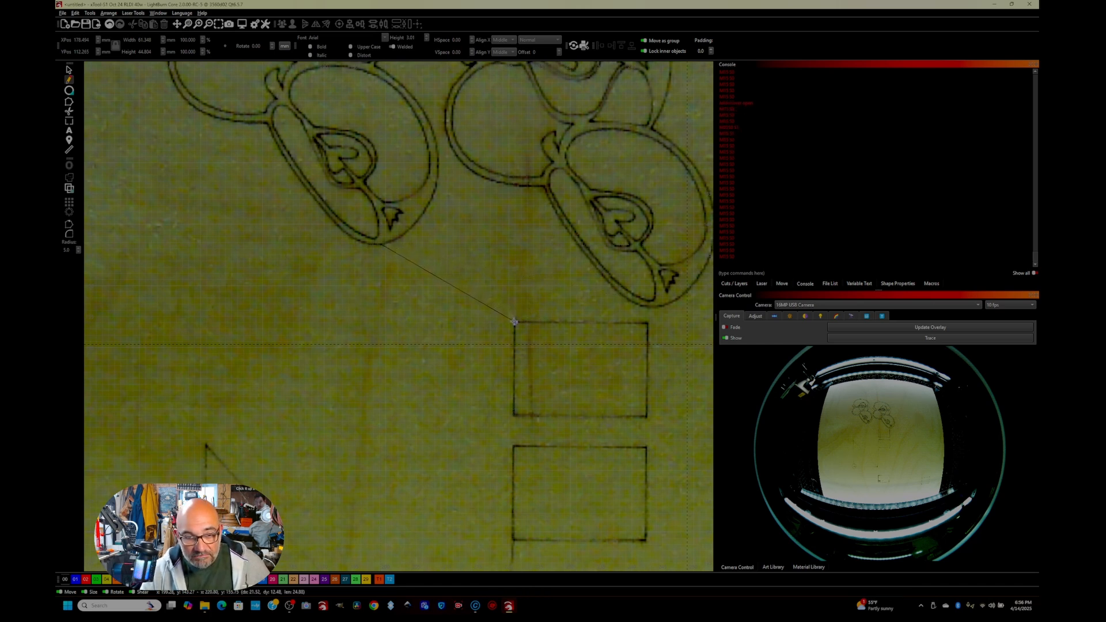
left_click(514, 322)
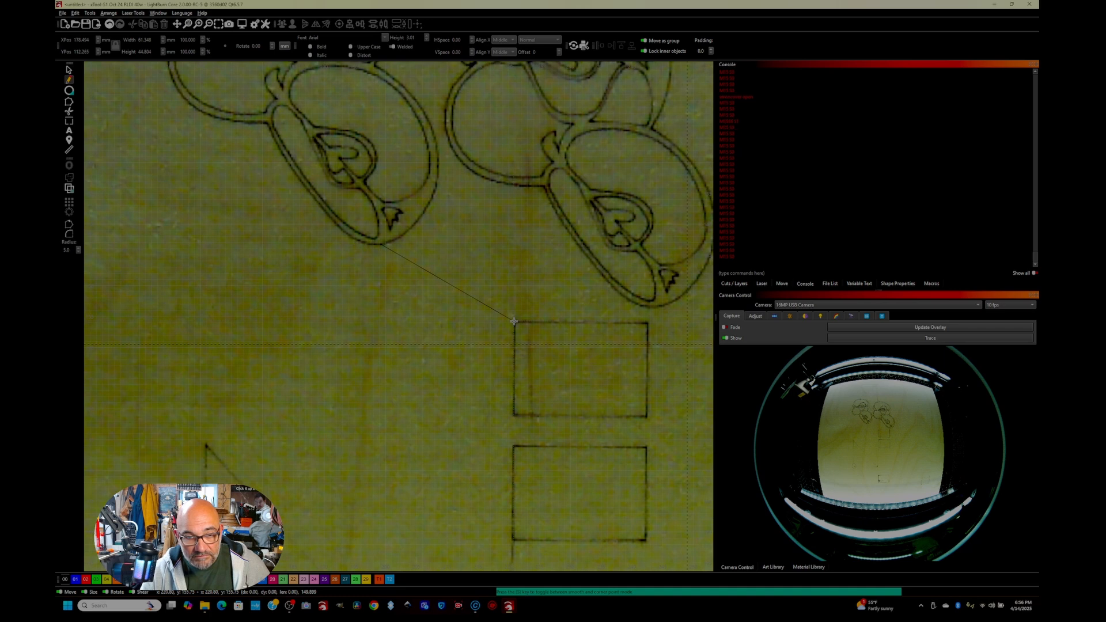
left_click(544, 189)
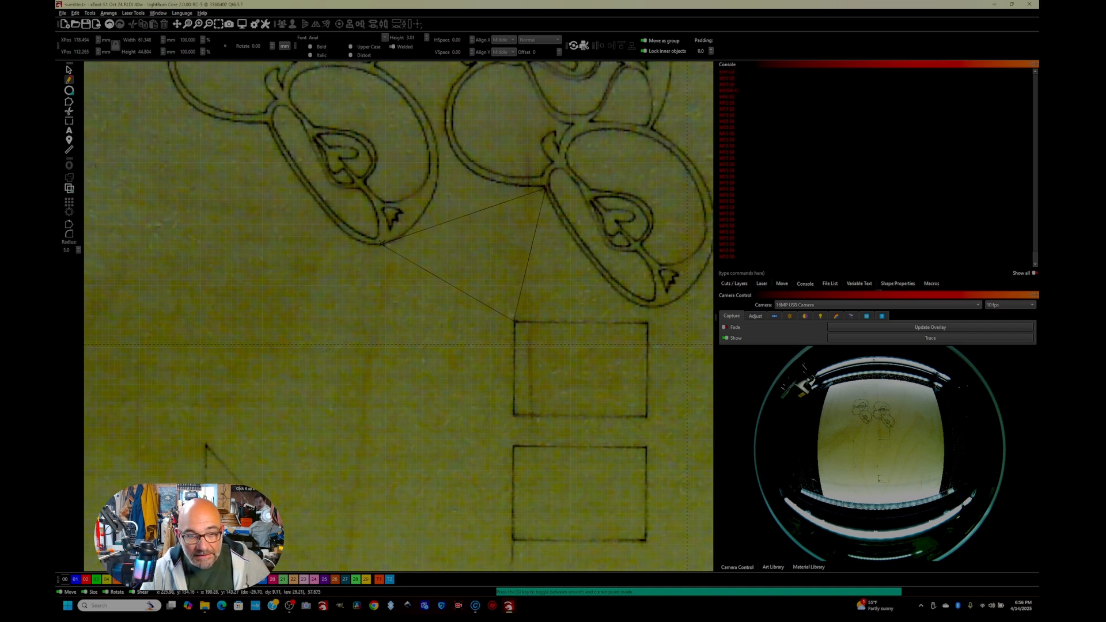
left_click(382, 245)
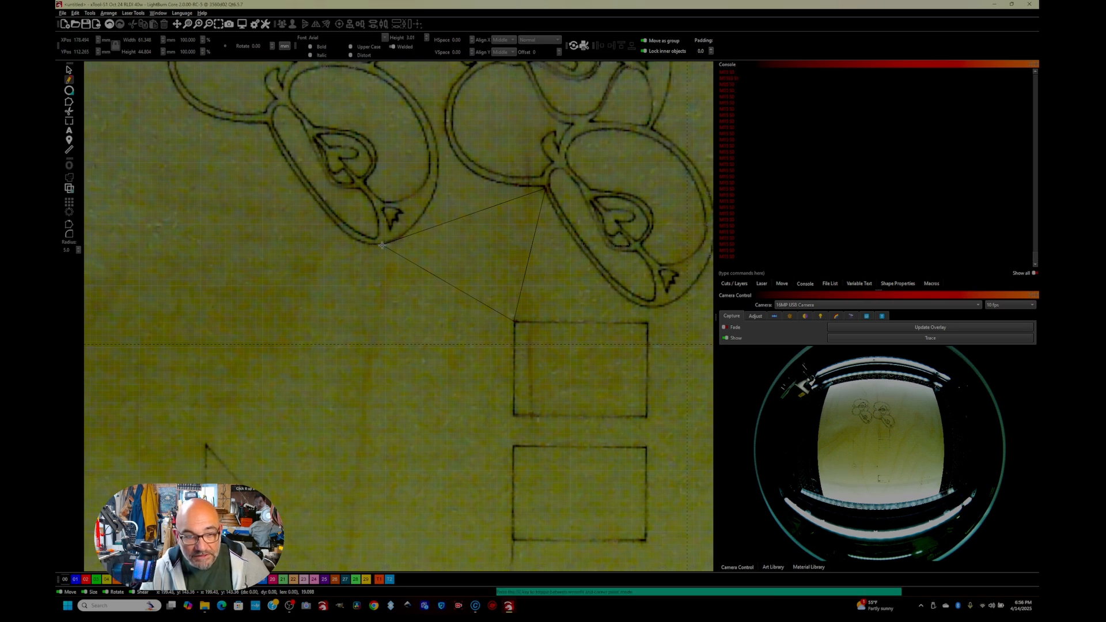
- Check the triangle's start point up close and preview its cut path
scroll(315, 271, "up", 3)
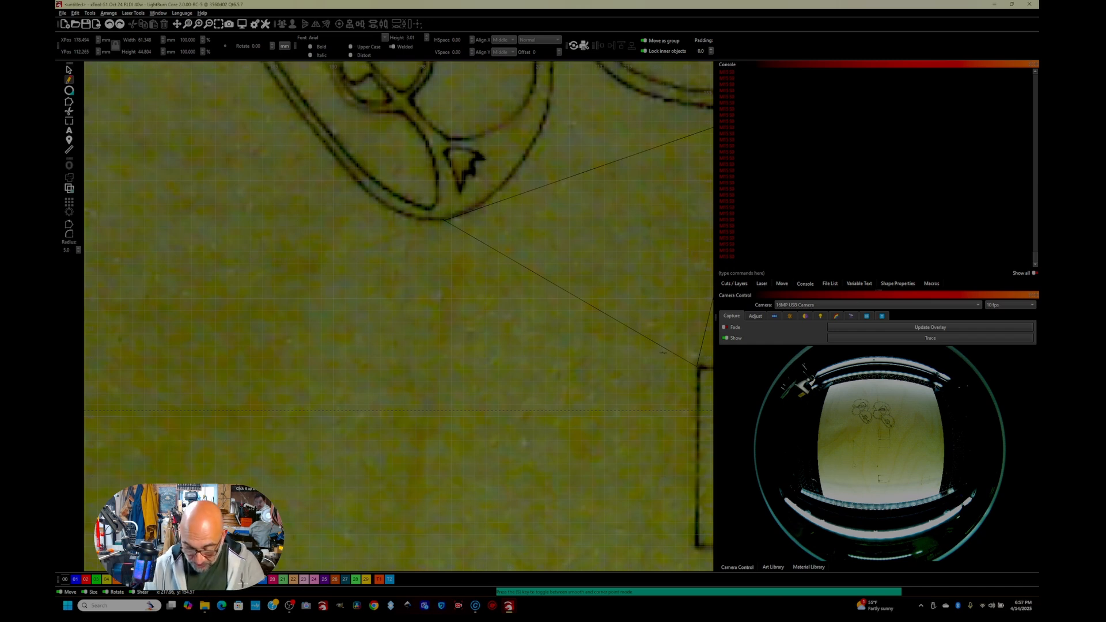
key("alt+p")
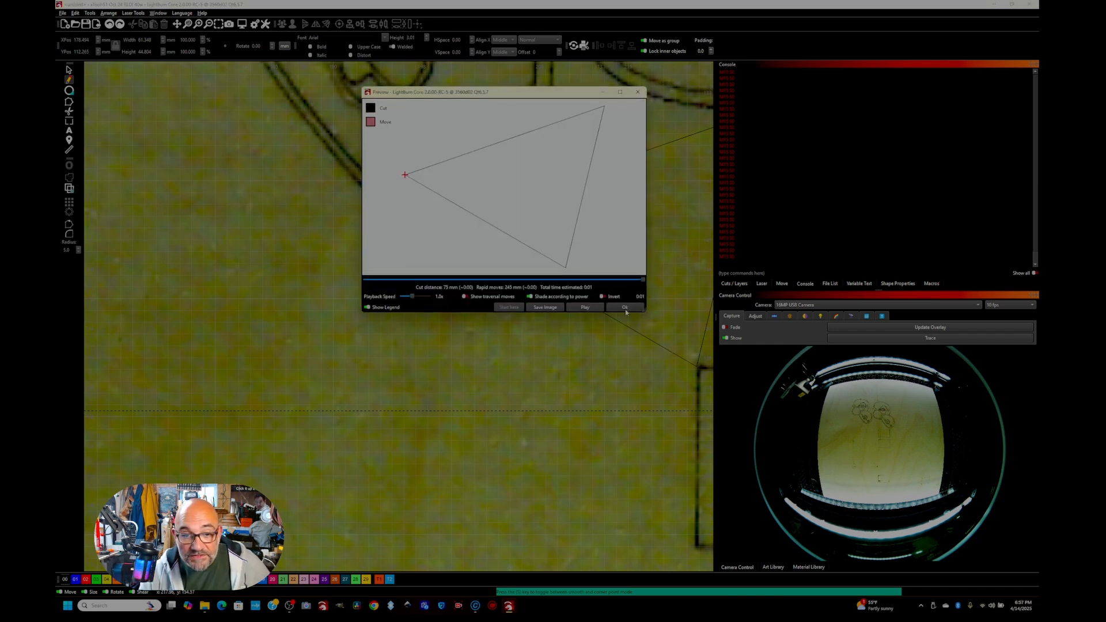
left_click(625, 310)
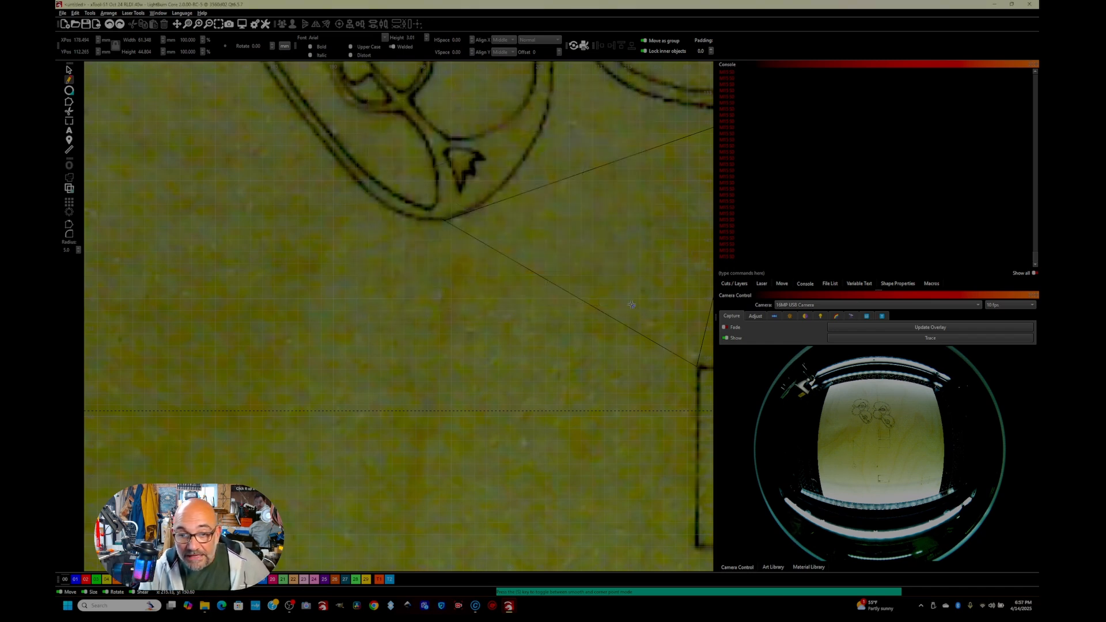
- Start the laser job that engraves the connecting triangle and accept the pre-start checklist
left_click(760, 284)
left_click(990, 85)
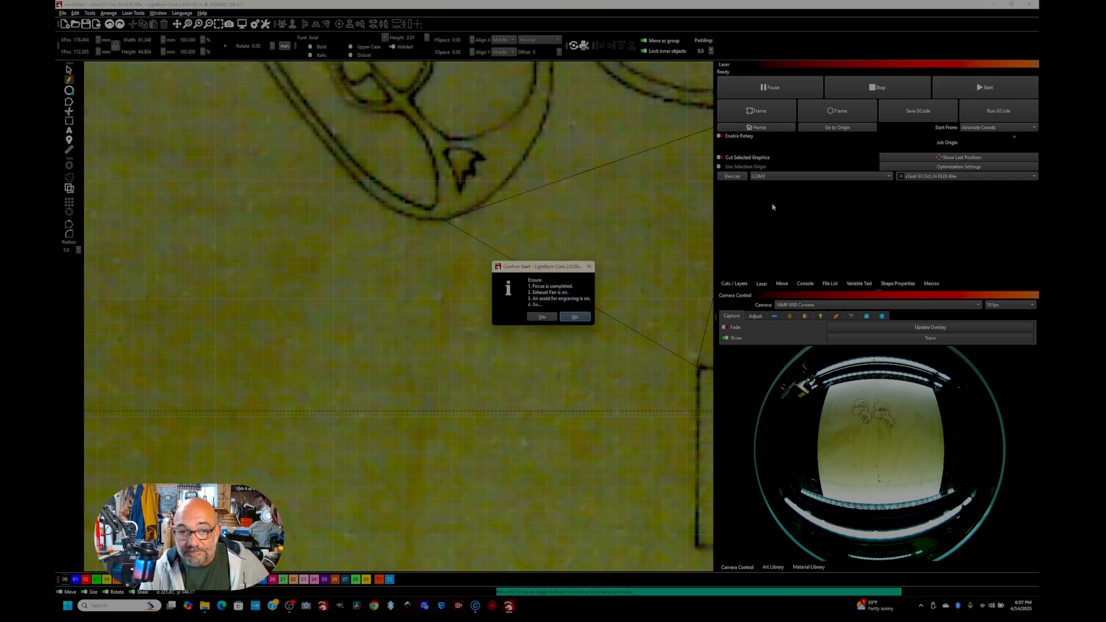
left_click(552, 316)
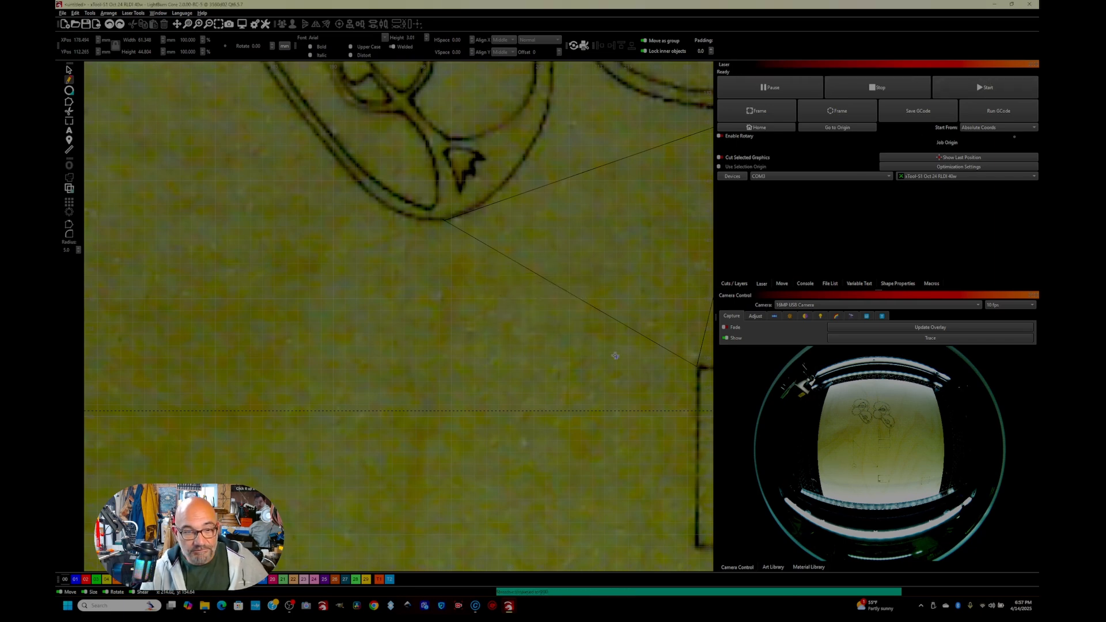
- Move the triangle clear of the fruits and inspect its engraved lines where they meet the fruit outlines and rectangle corner
scroll(615, 356, "down", 5)
left_click_drag(615, 356, 474, 313)
scroll(496, 301, "up", 1)
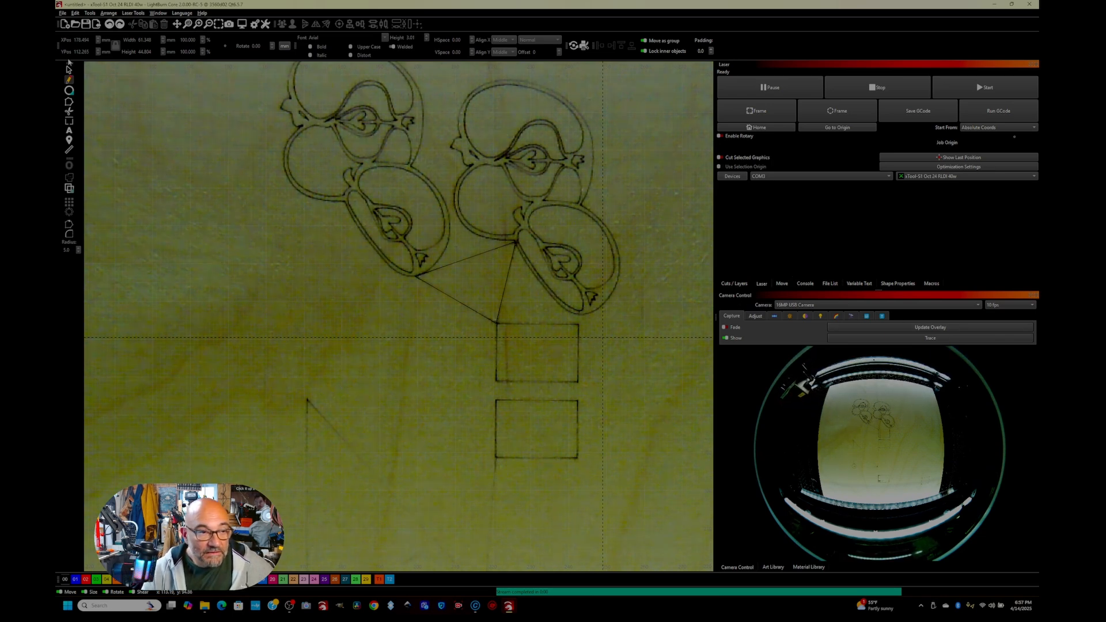
left_click(69, 71)
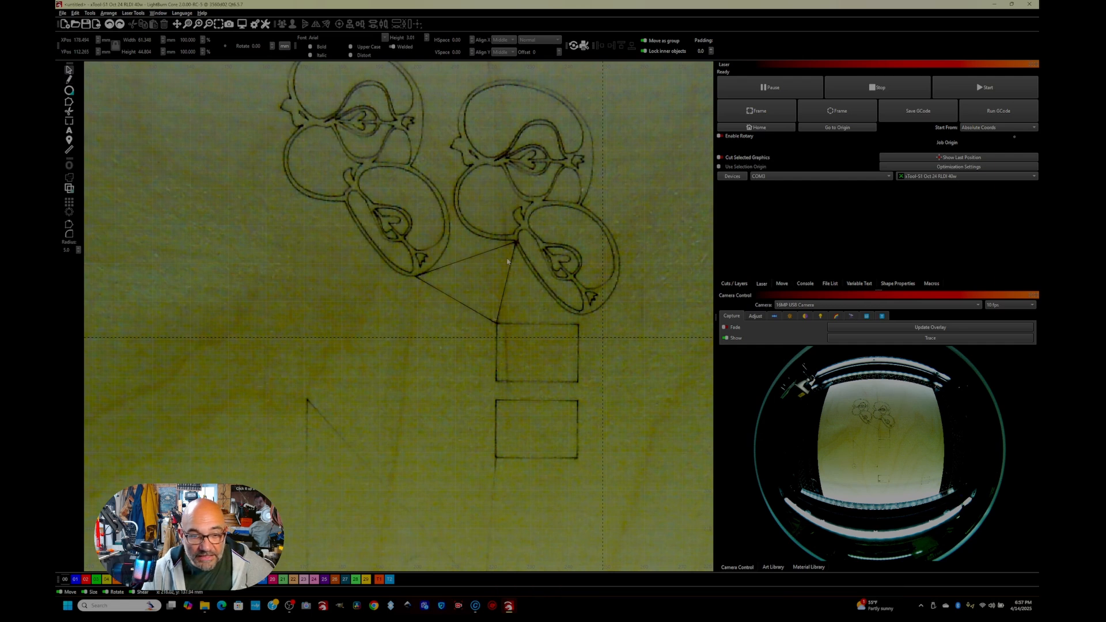
left_click(482, 252)
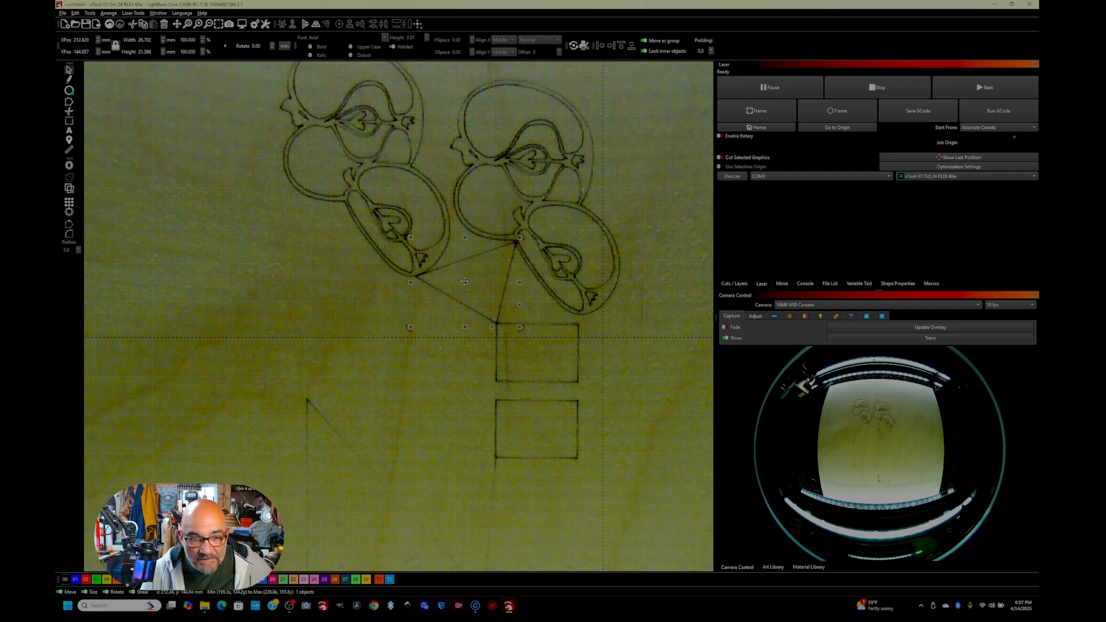
left_click_drag(465, 284, 279, 298)
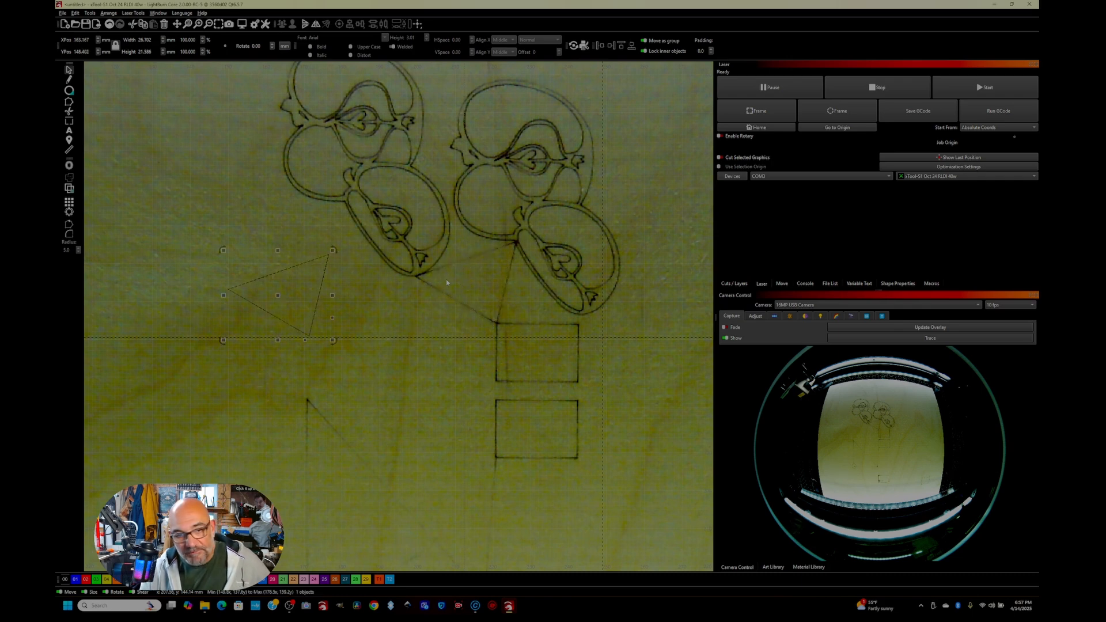
scroll(446, 282, "up", 3)
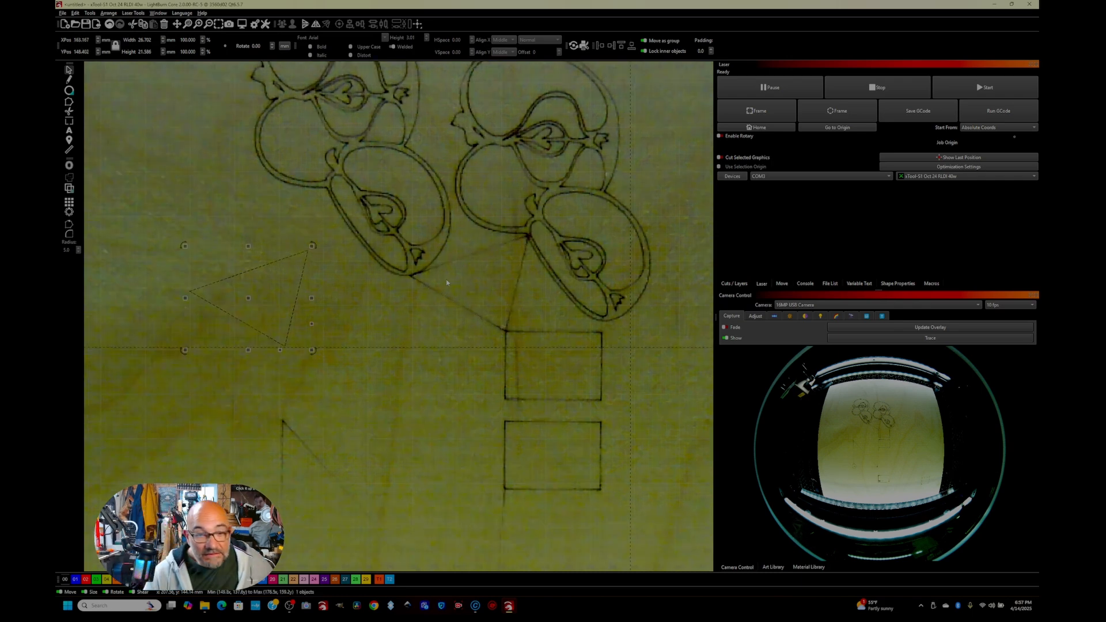
scroll(446, 278, "down", 5)
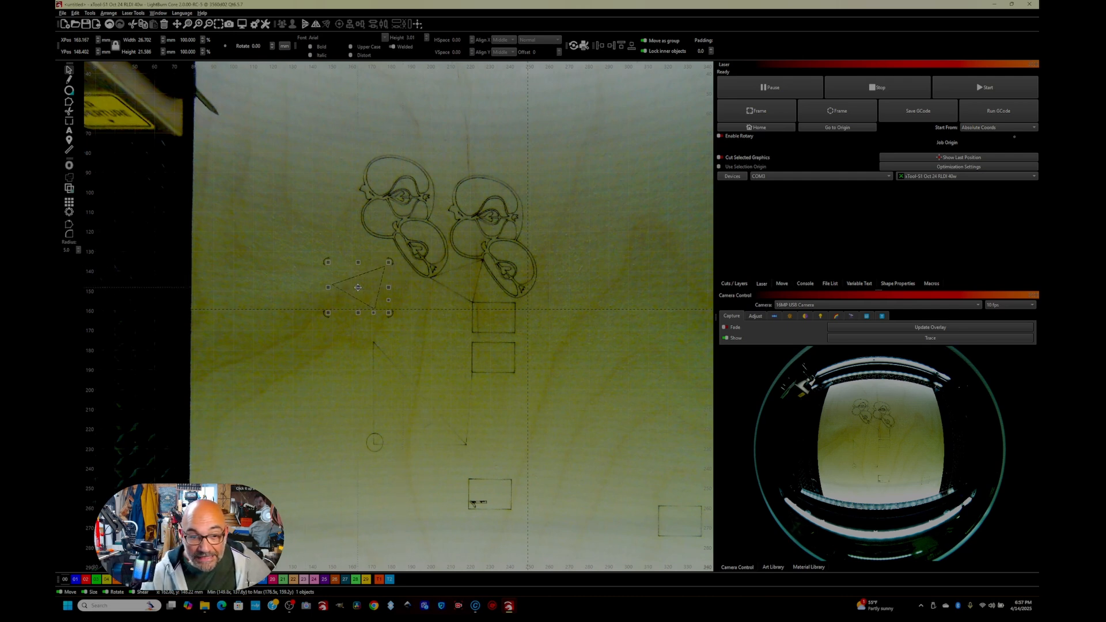
- Place the triangle's upper-right corner at the first fruit's lower tip, start the engraving job and accept the pre-start checklist
left_click_drag(358, 286, 403, 302)
scroll(404, 302, "up", 3)
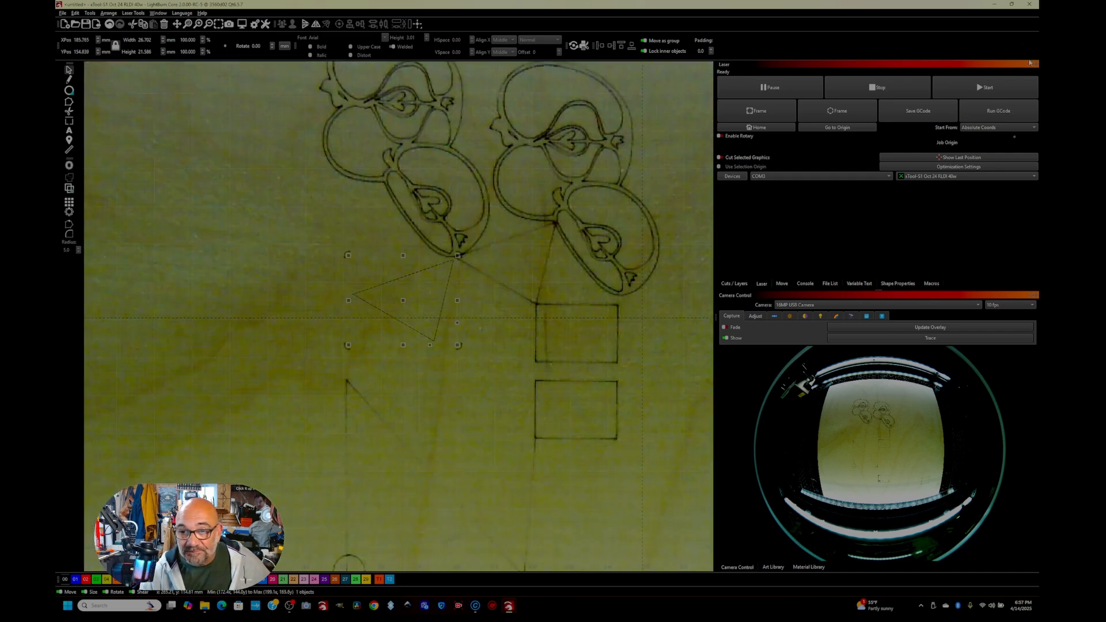
left_click(991, 93)
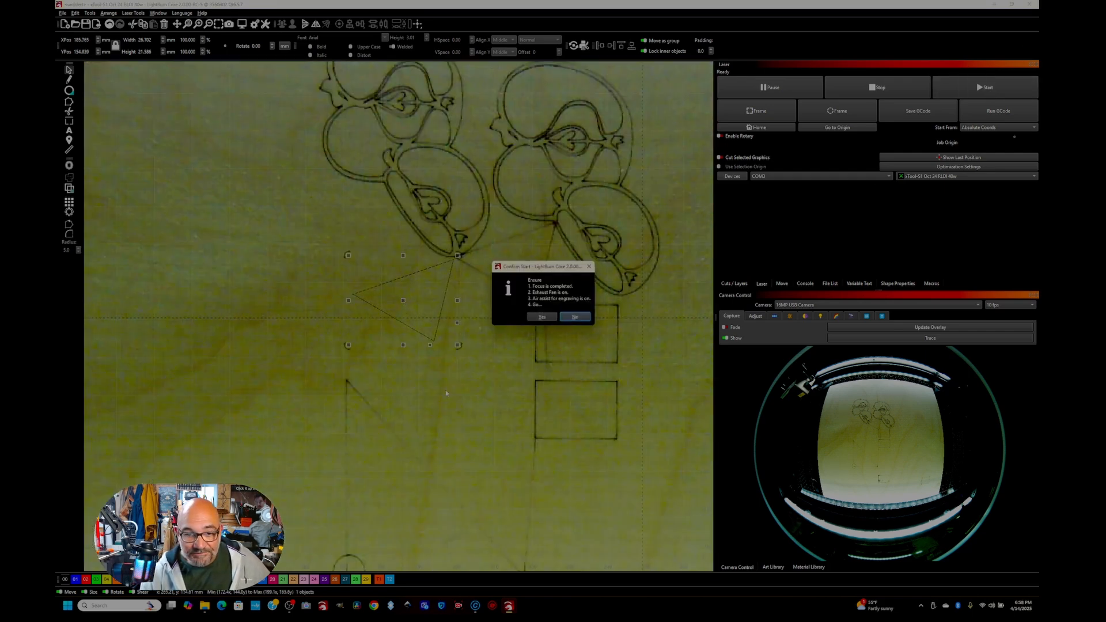
left_click(544, 317)
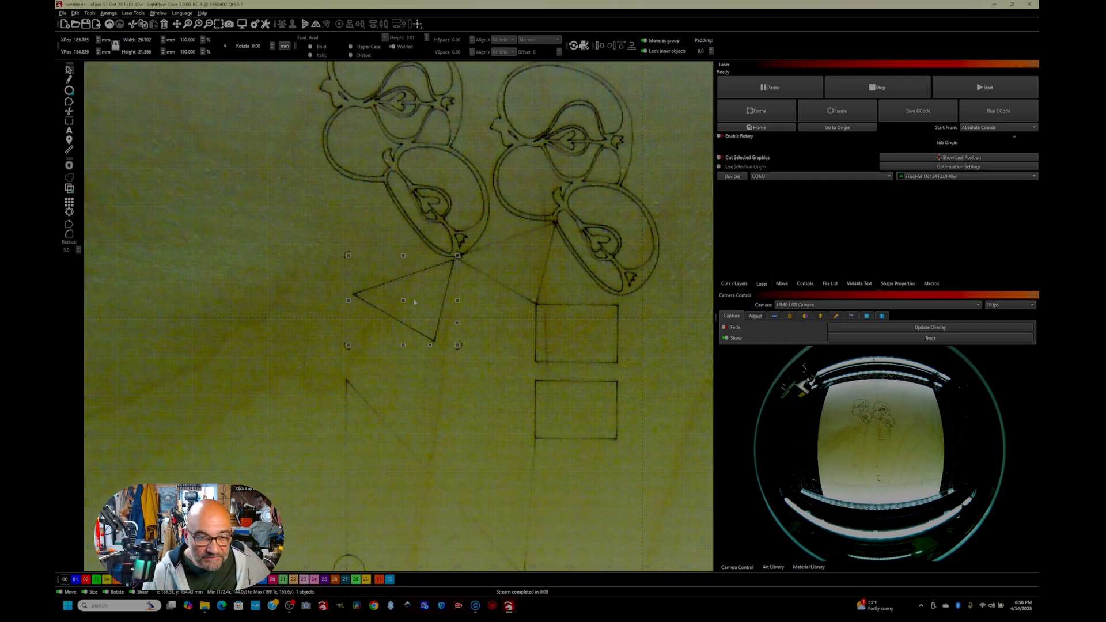
- Move the triangle up and to the left, off its second engraving, to compare the outline with the burned lines
left_click_drag(404, 299, 275, 241)
scroll(275, 241, "down", 4)
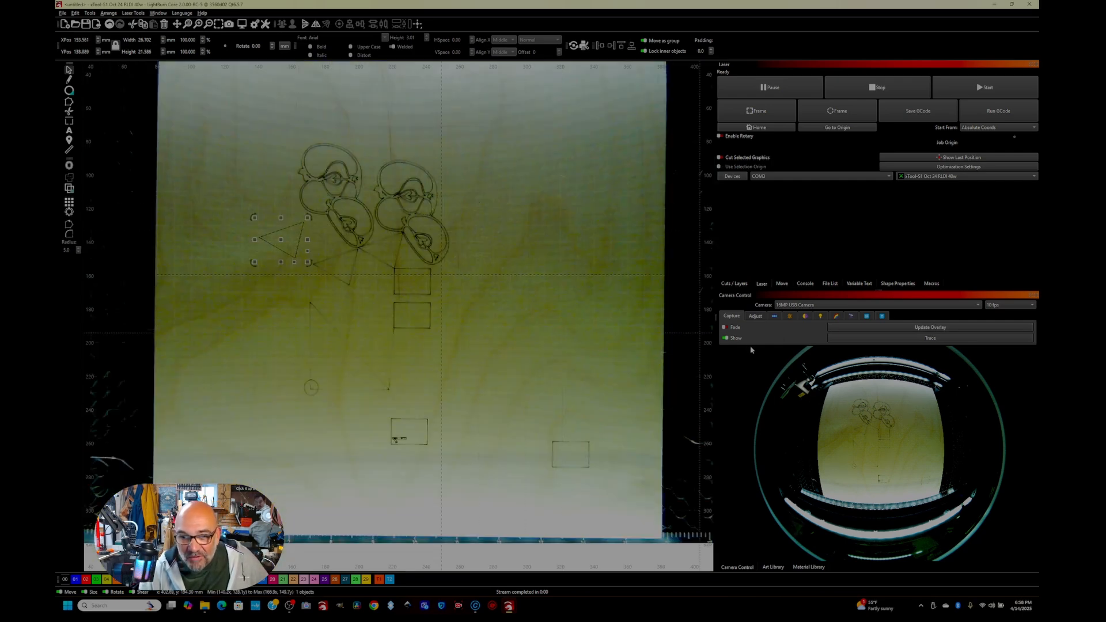
- Show the camera overlay's size and shift adjustments, open the camera settings export dialog and cancel it
left_click(755, 316)
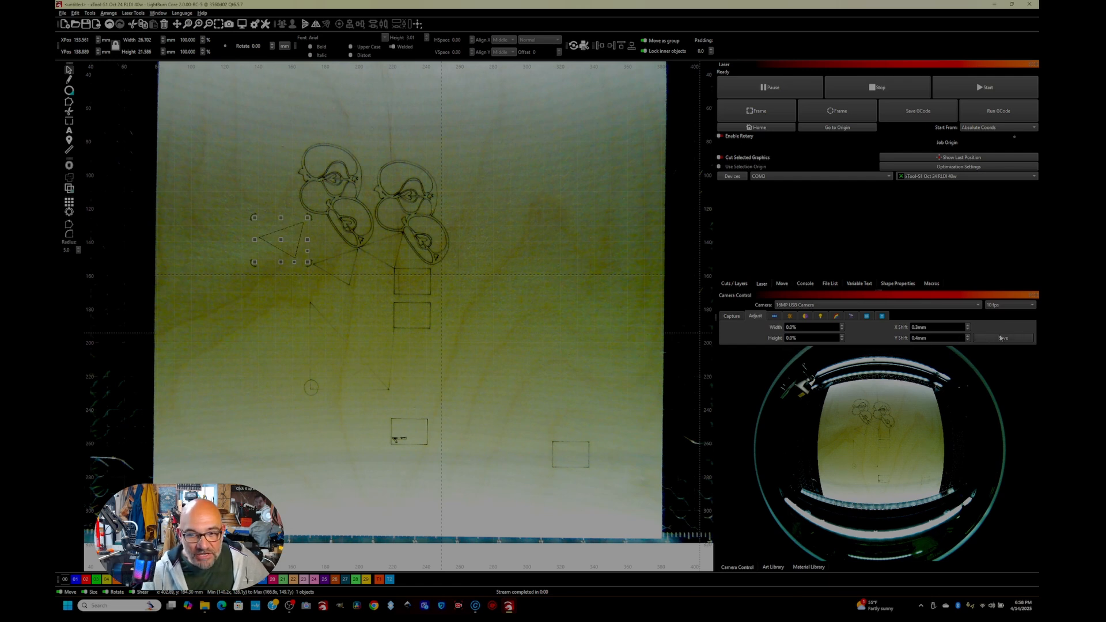
right_click(895, 432)
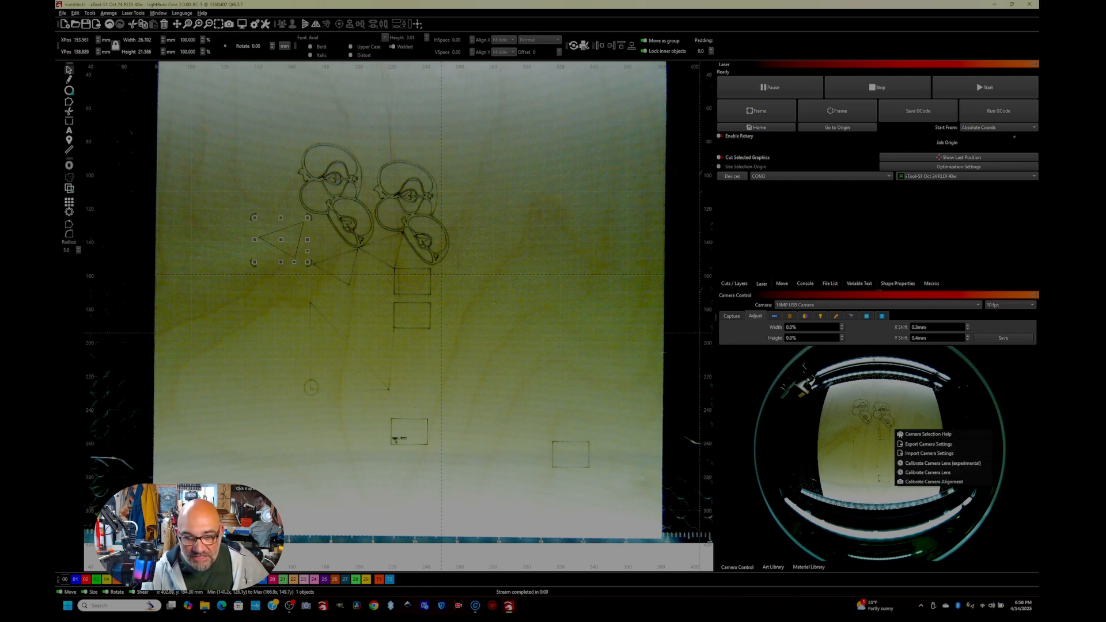
left_click(914, 446)
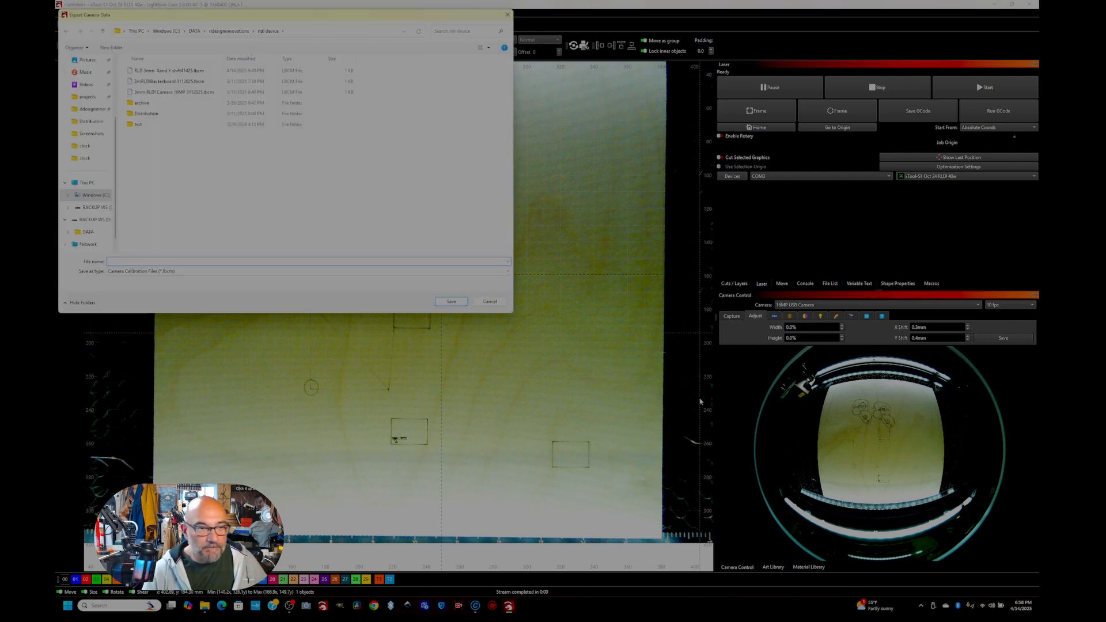
left_click(499, 303)
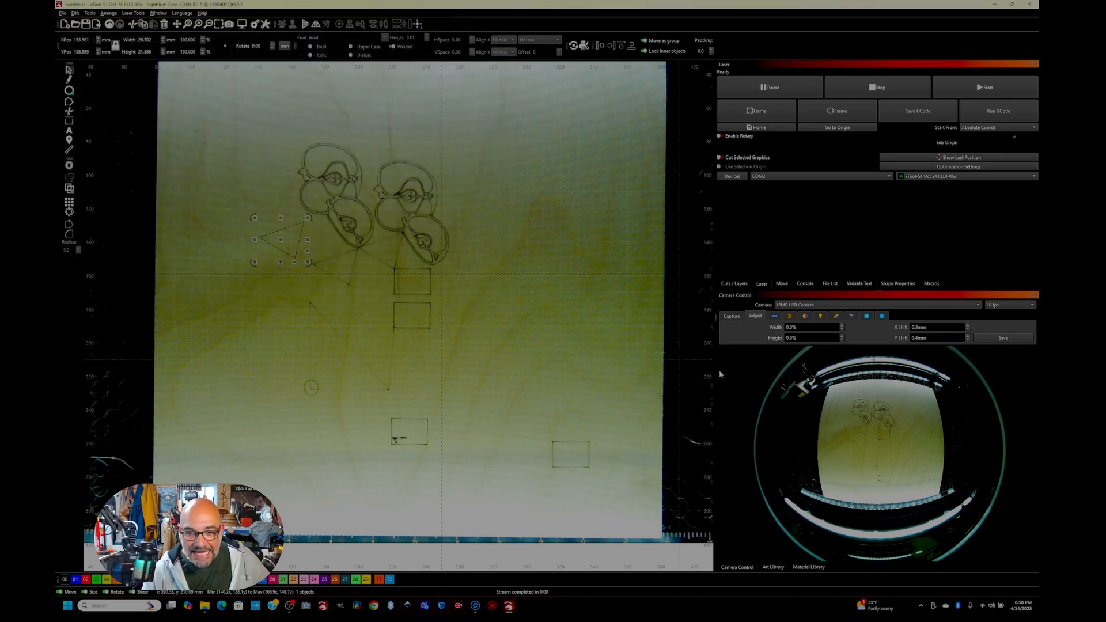
- Review the camera's export, import and calibration options, dismiss them and deselect the triangle
right_click(844, 400)
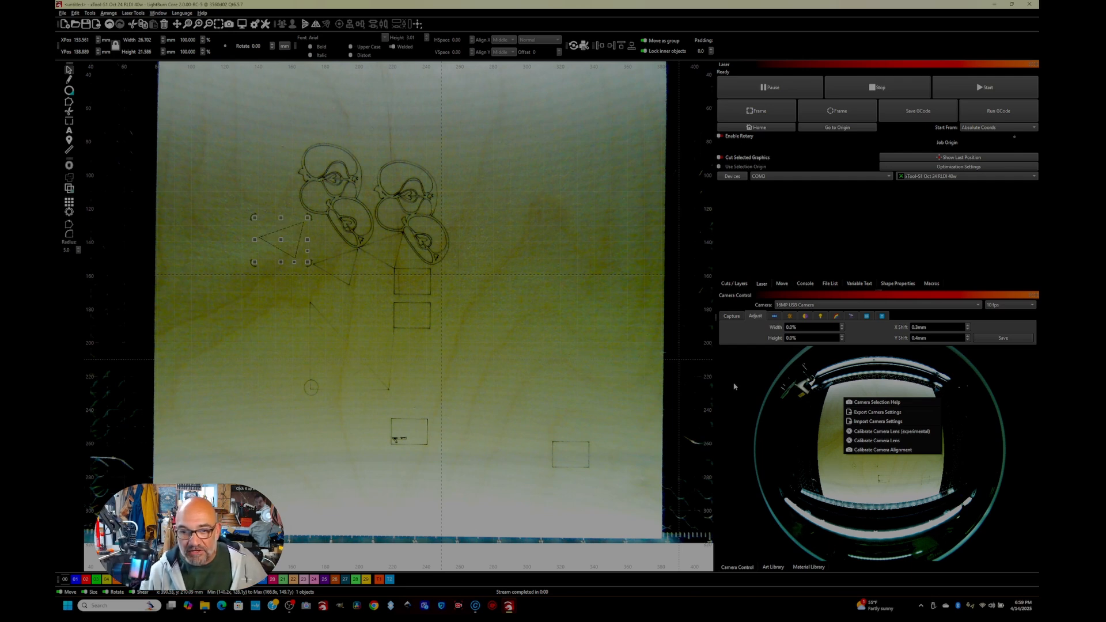
left_click(631, 372)
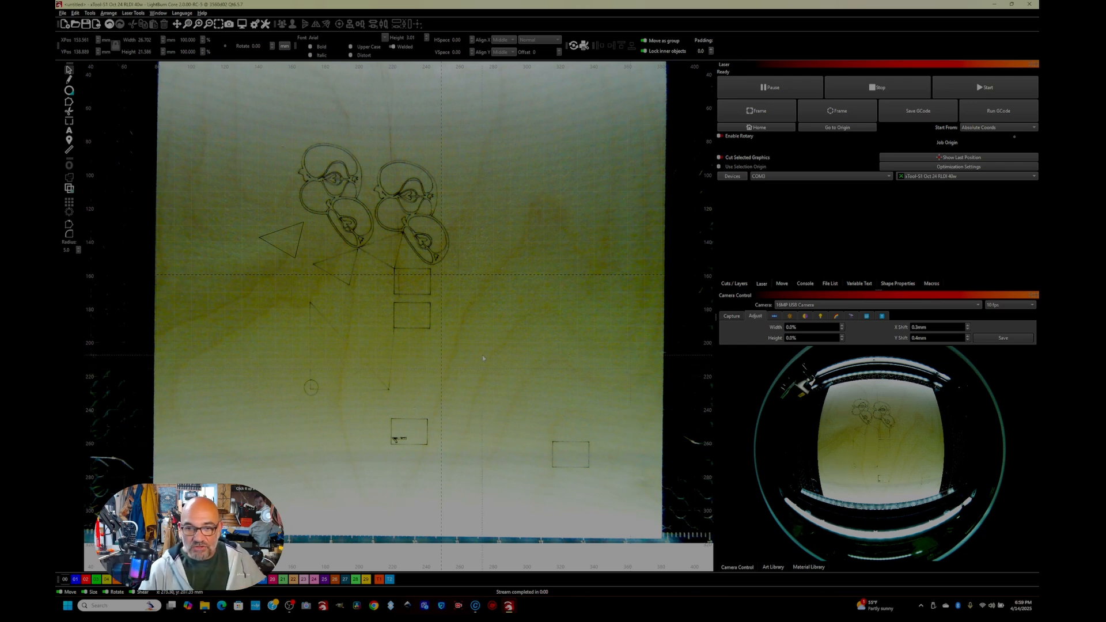
scroll(483, 358, "up", 2)
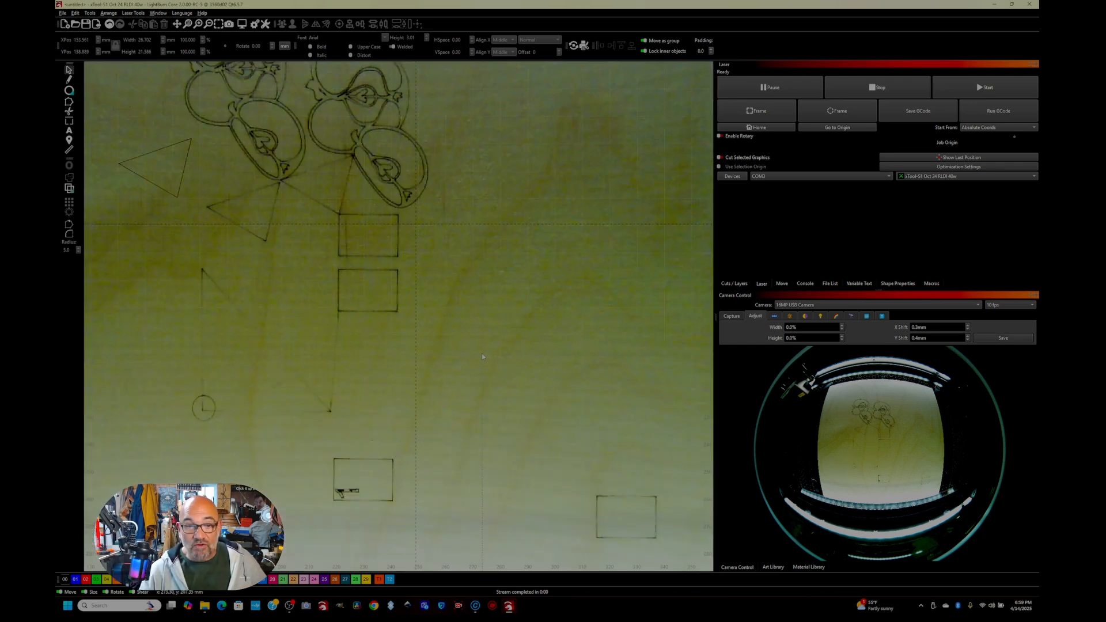